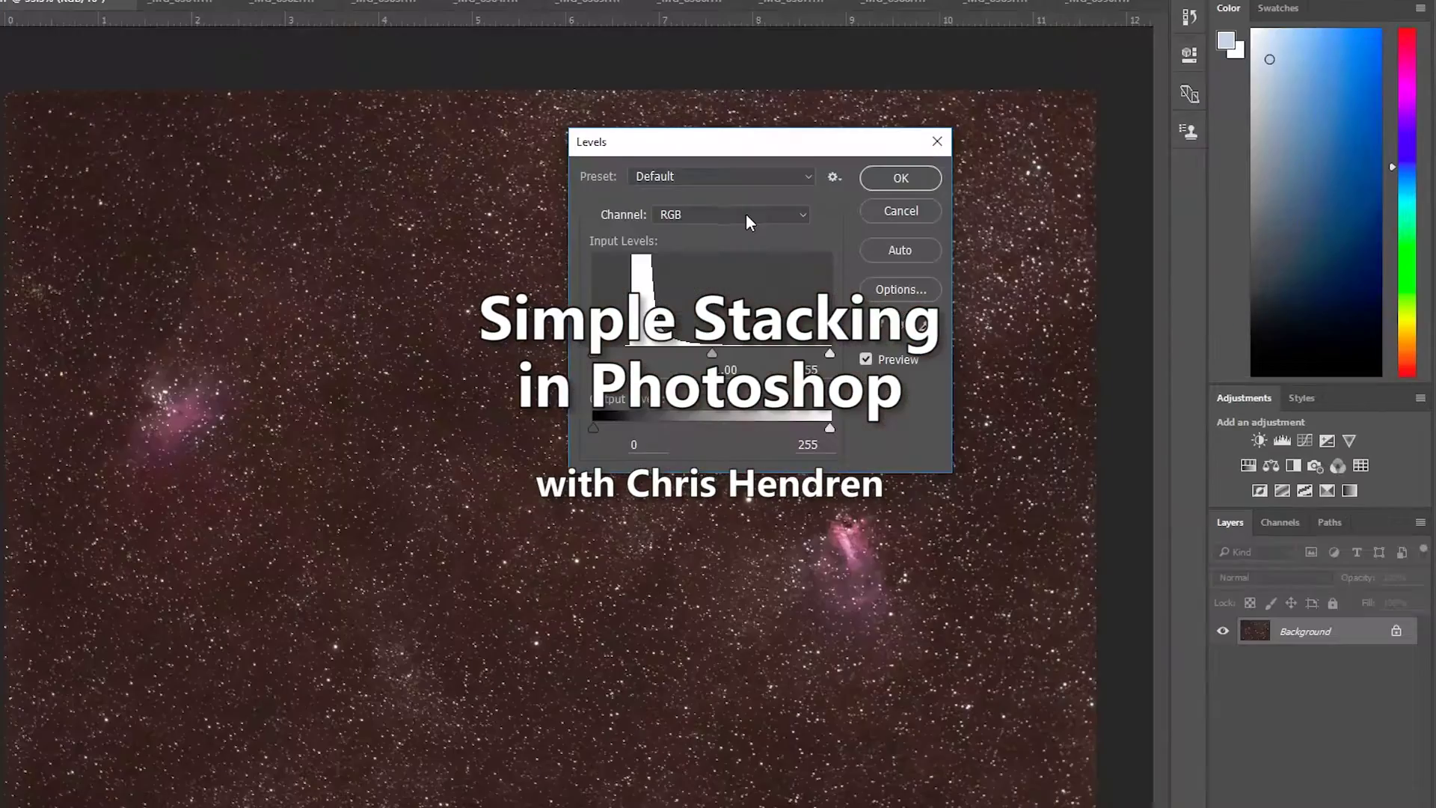
- Accept Camera Raw workflow options at Adobe RGB (1998), 16 bits/channel, returning to the ten-frame filmstrip
click(746, 213)
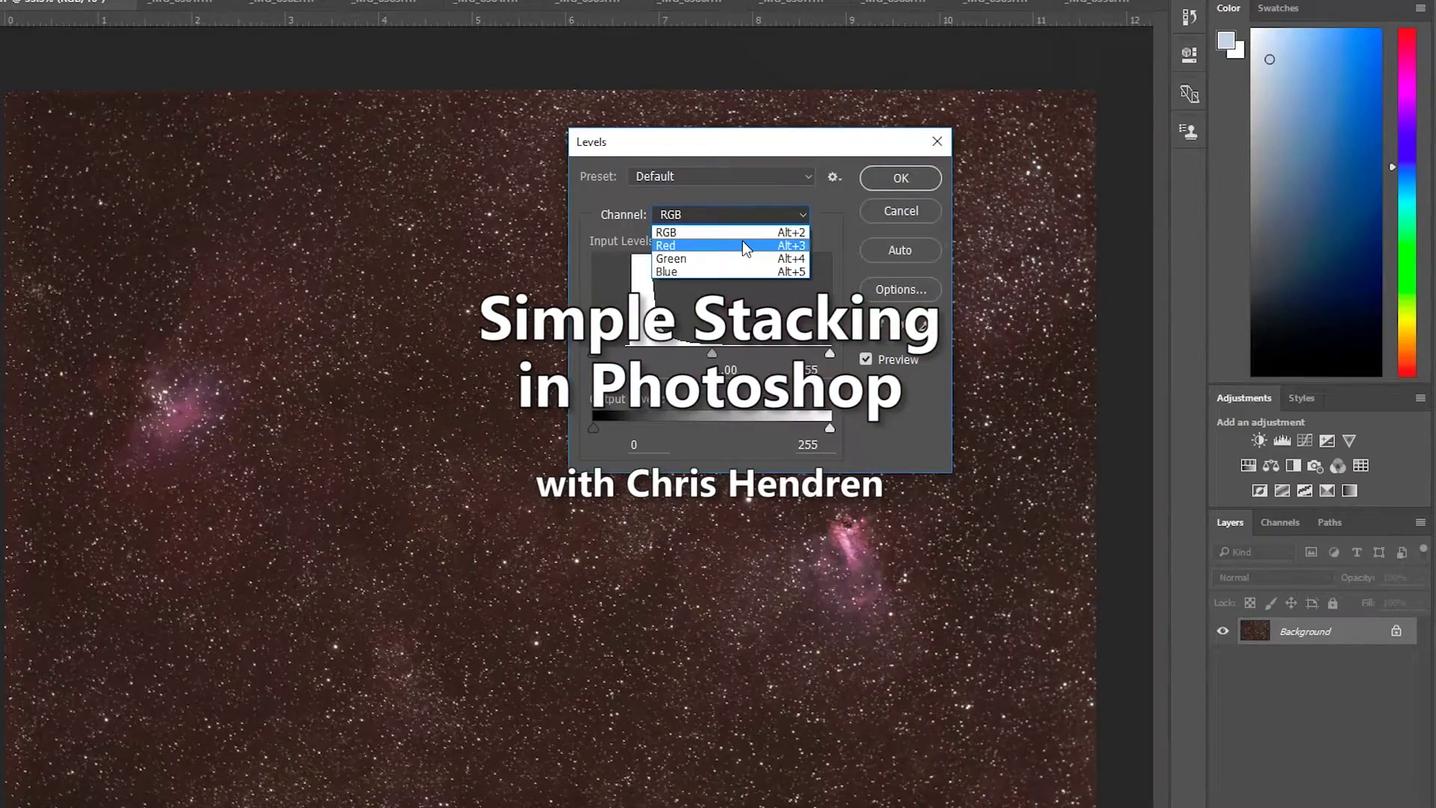
click(742, 246)
drag(593, 354, 638, 359)
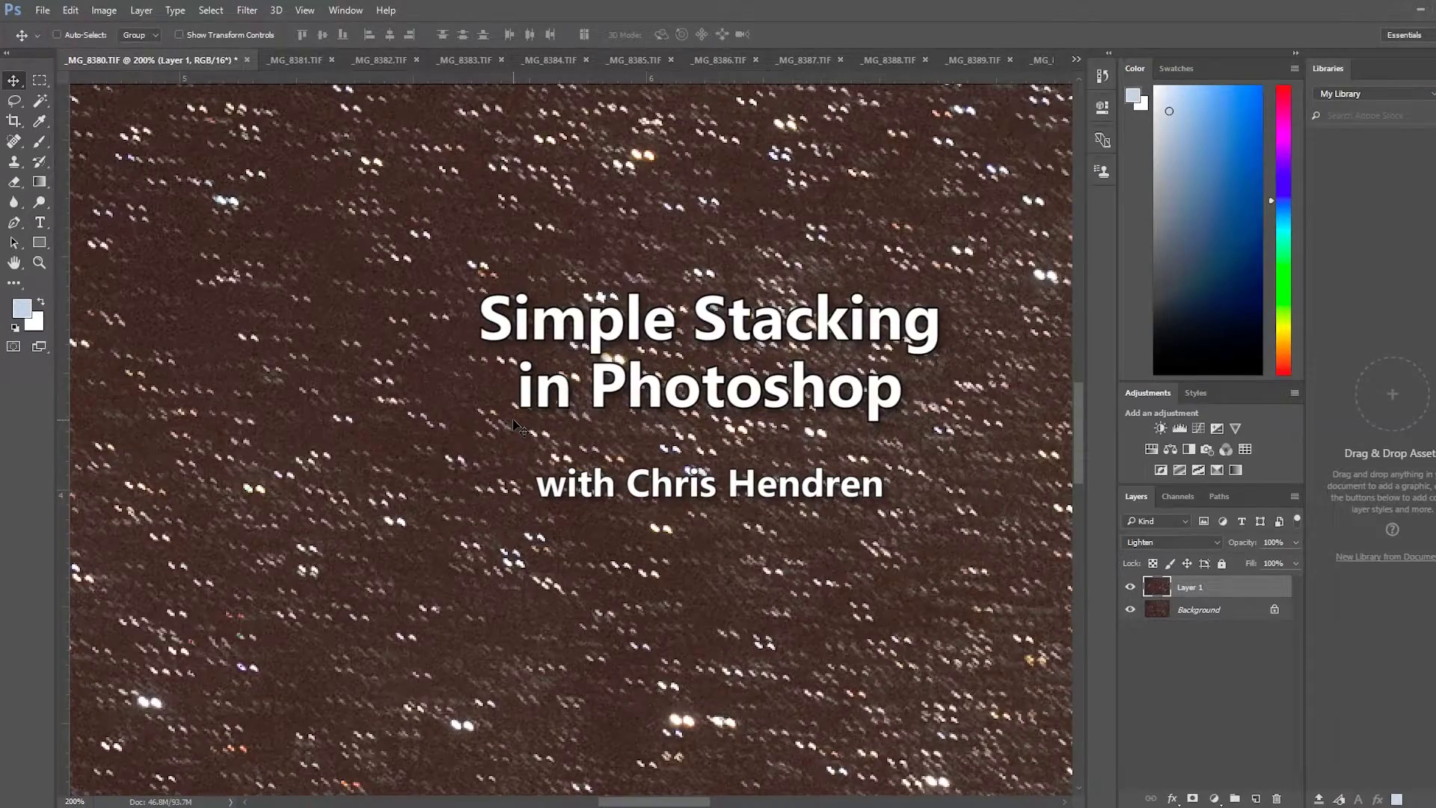
mouse_move(582, 443)
mouse_down()
mouse_move(593, 406)
mouse_move(593, 445)
mouse_up()
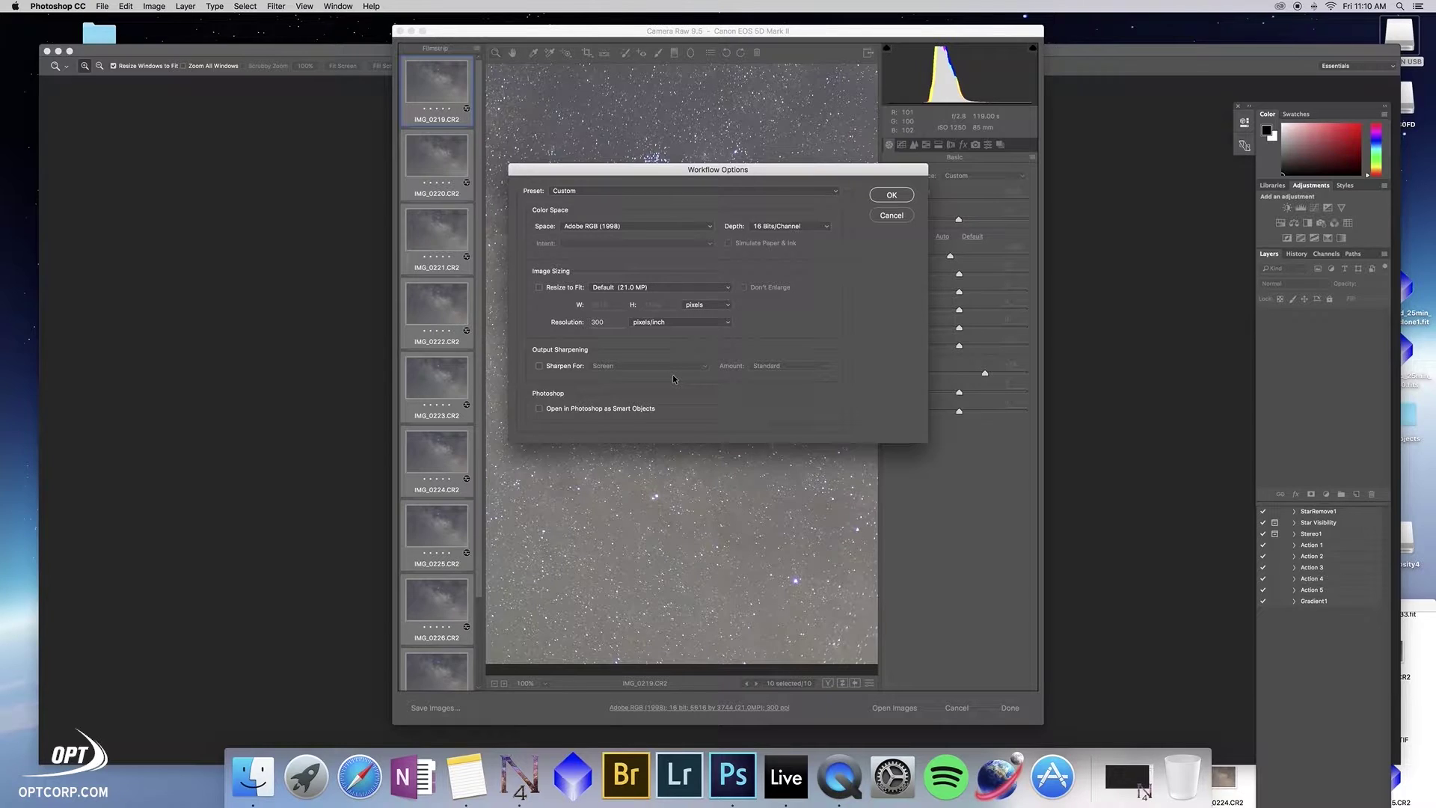
click(891, 194)
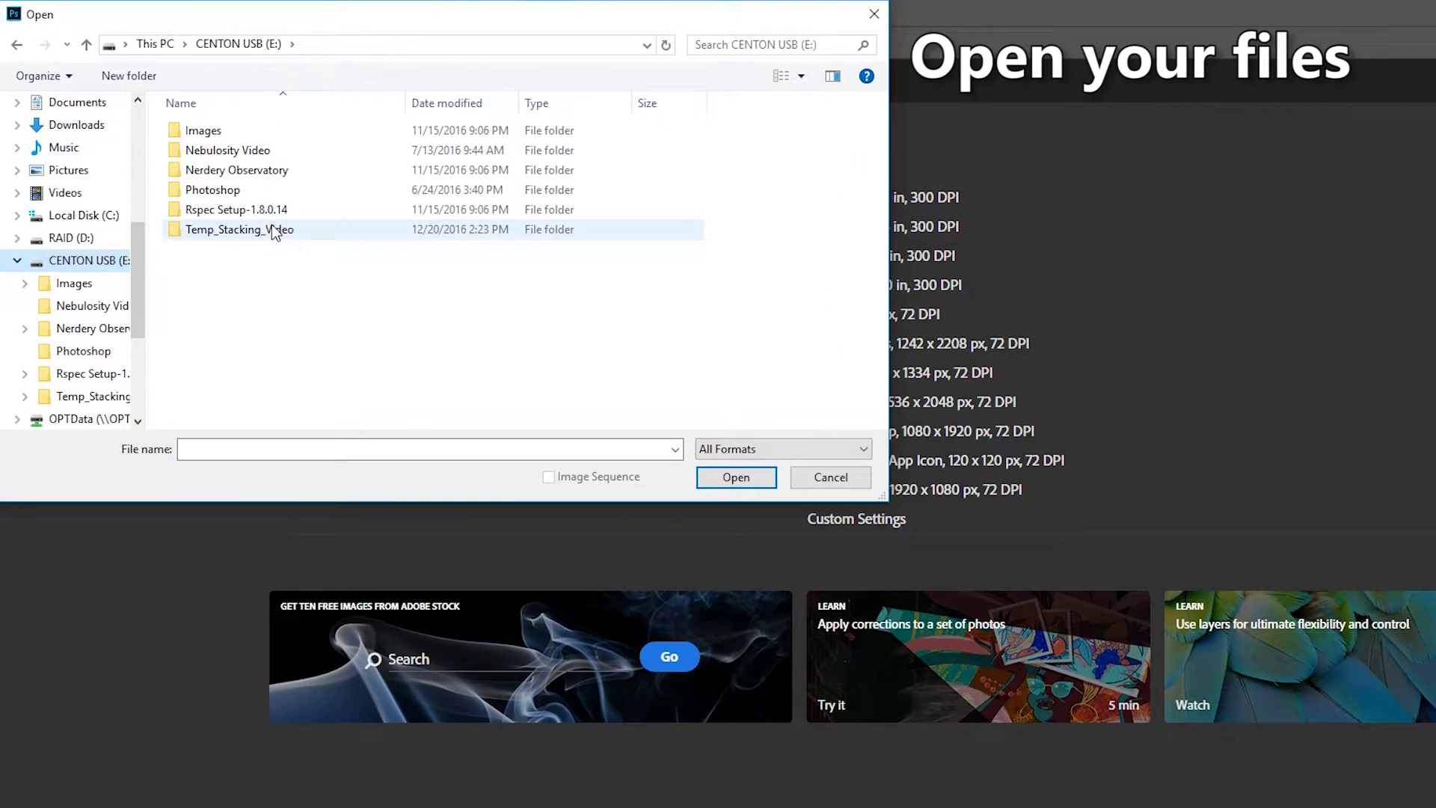
- Open frames _MG_8380 through _MG_8394 from Temp_Stacking_Video > TIF Files
double_click(275, 231)
double_click(206, 150)
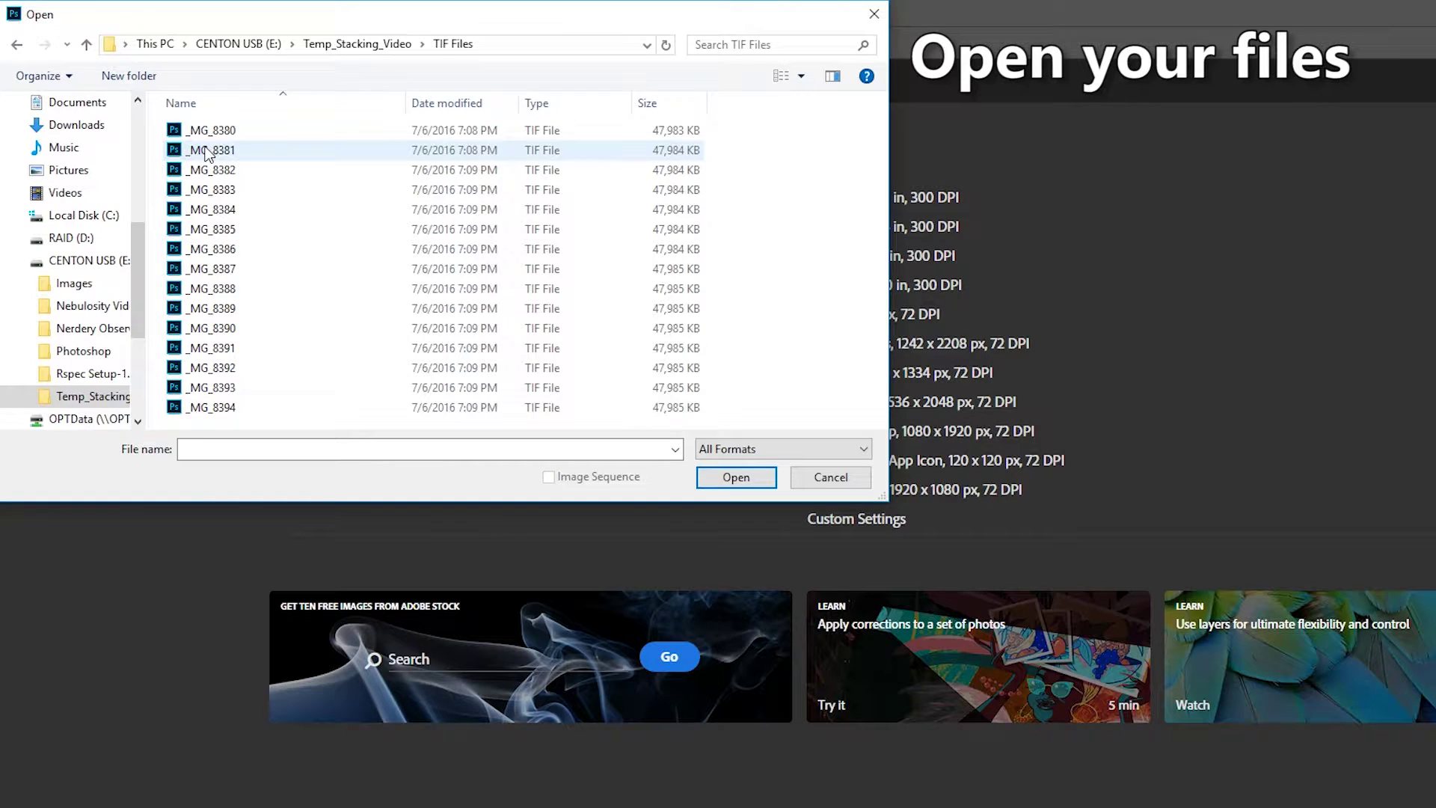
click(215, 133)
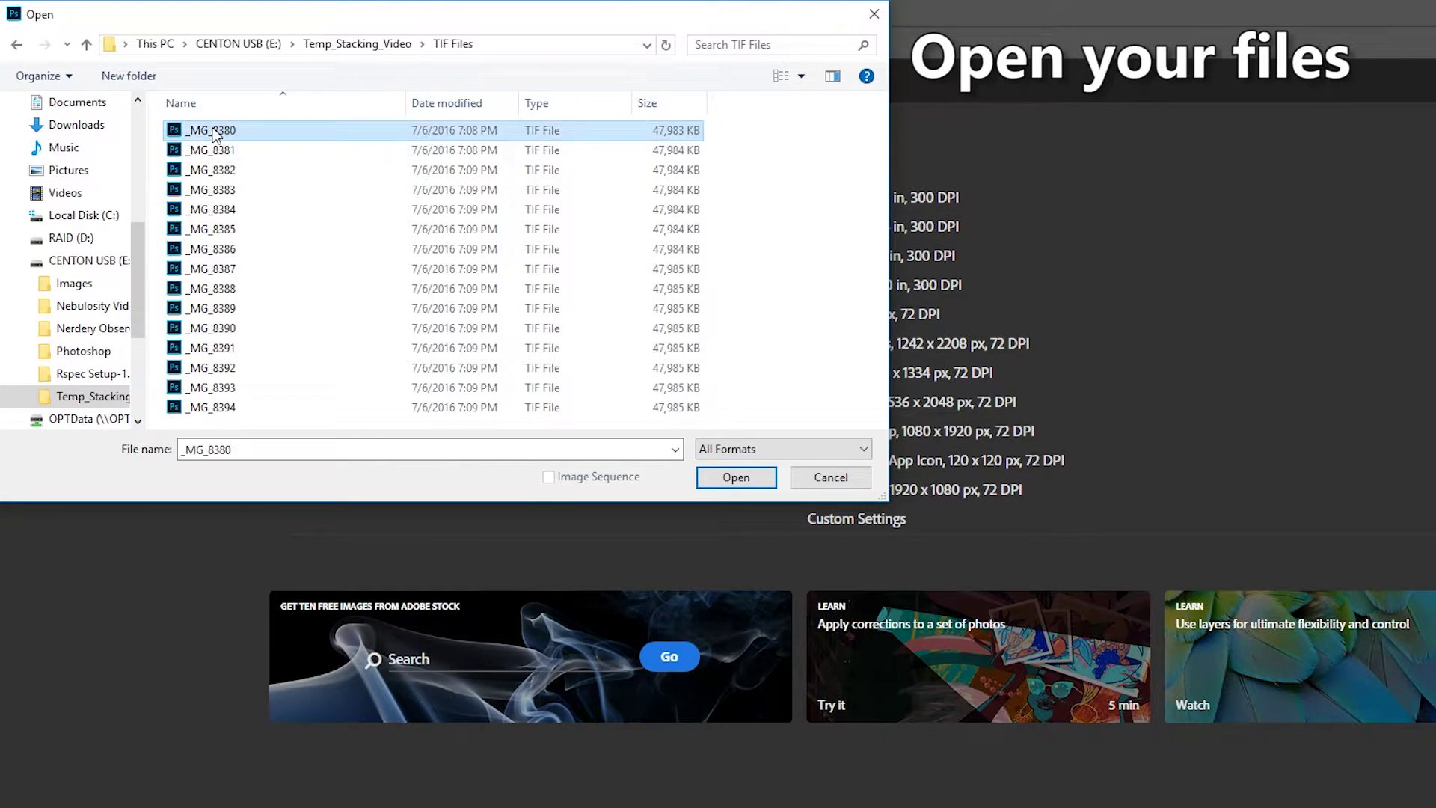
shift+click(218, 409)
click(736, 477)
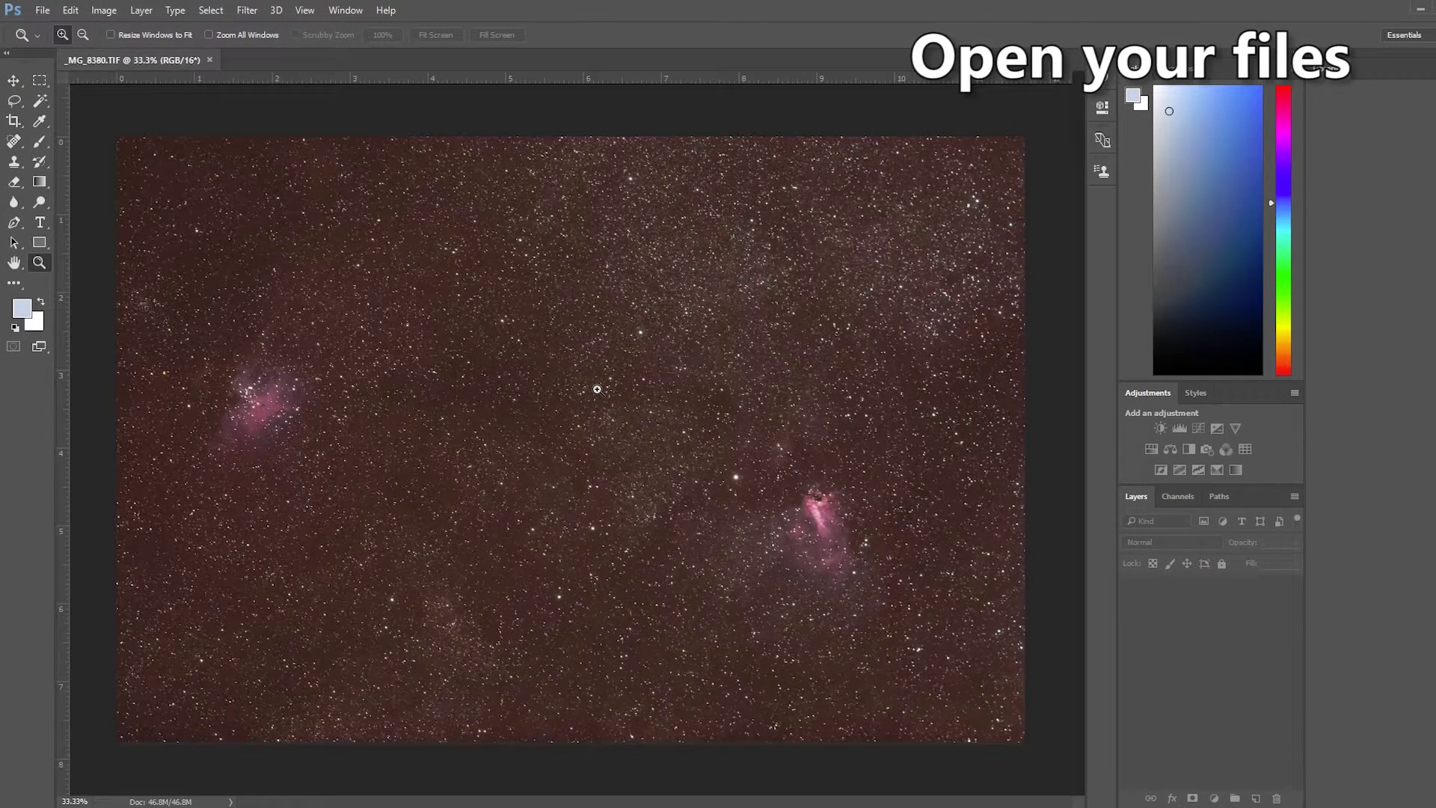
click(528, 60)
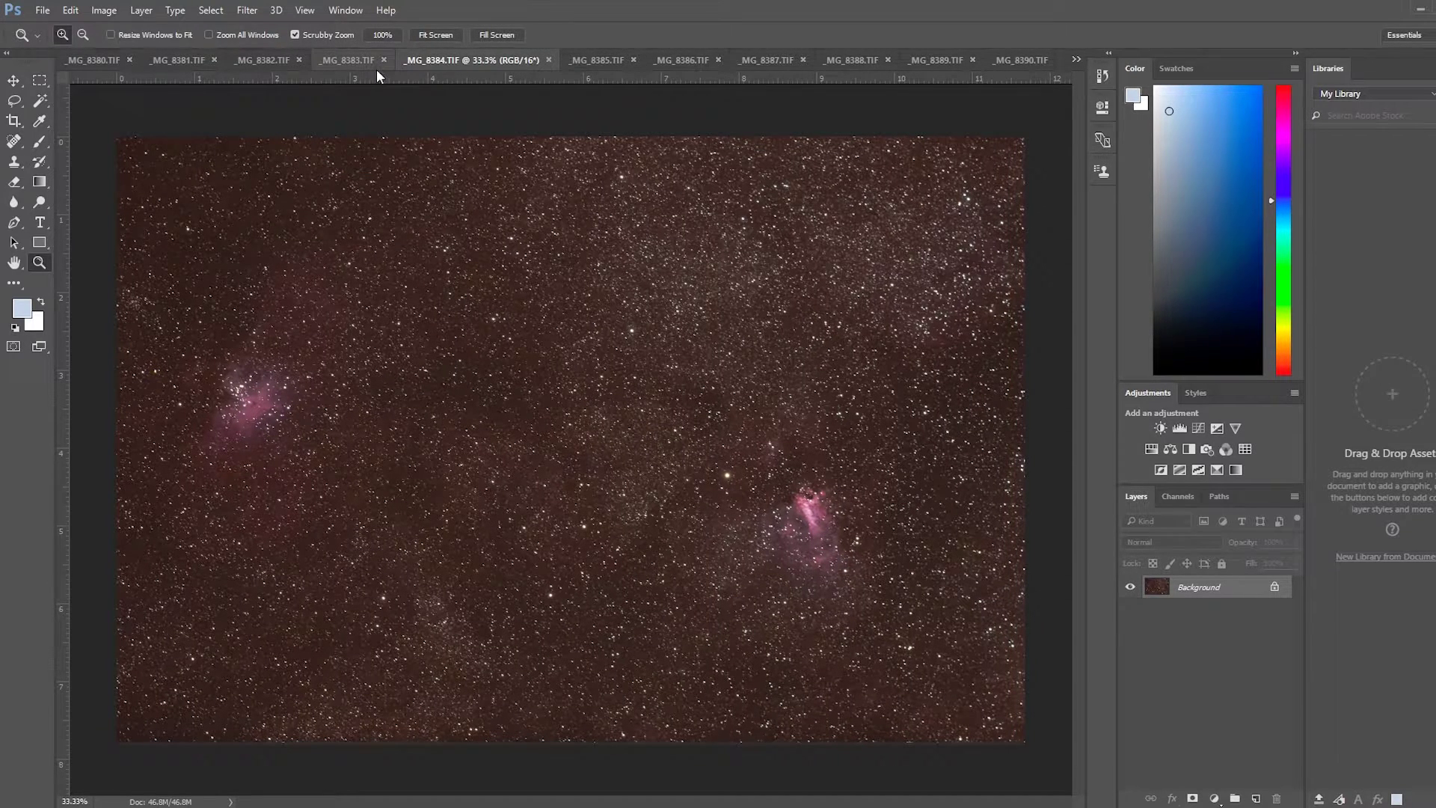
click(612, 63)
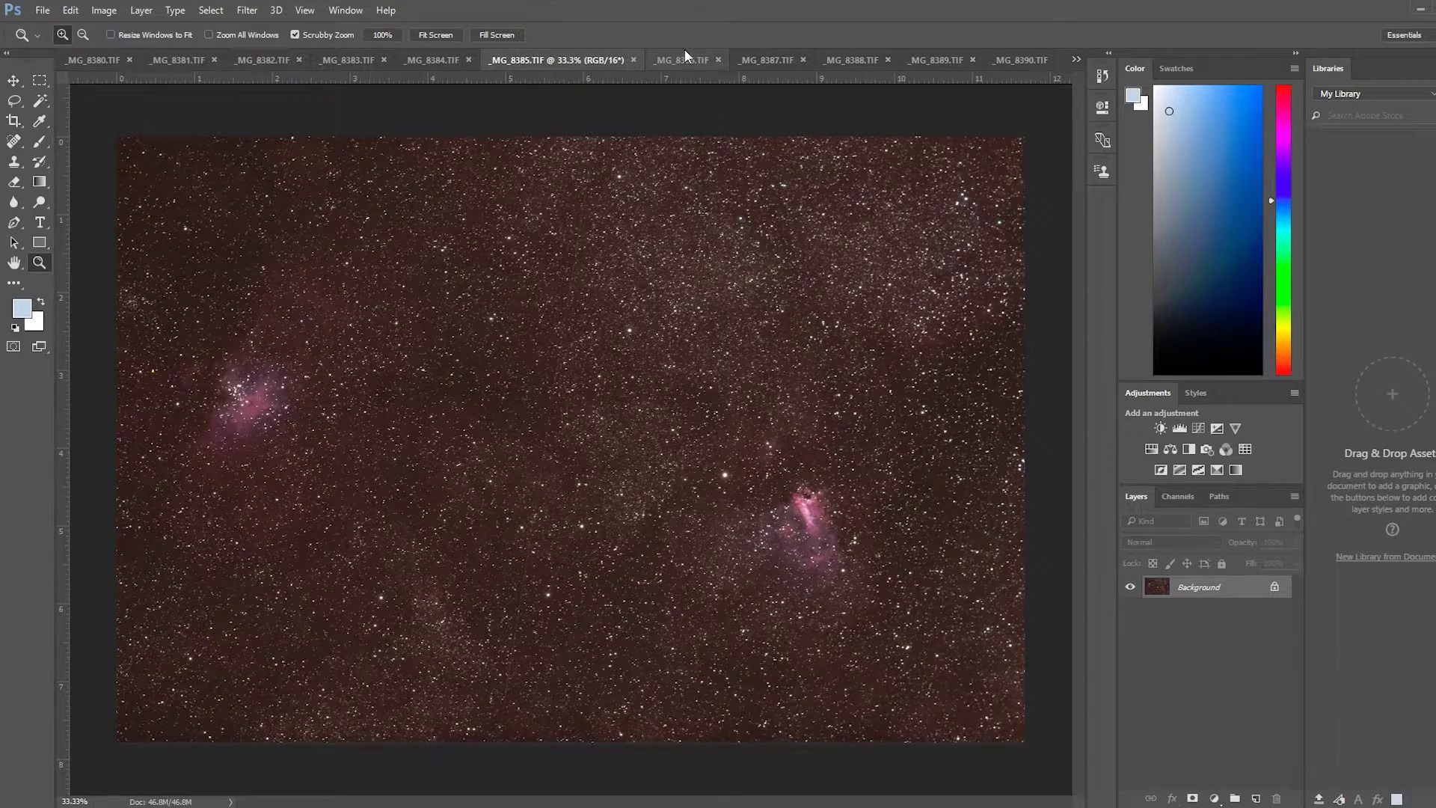
click(446, 60)
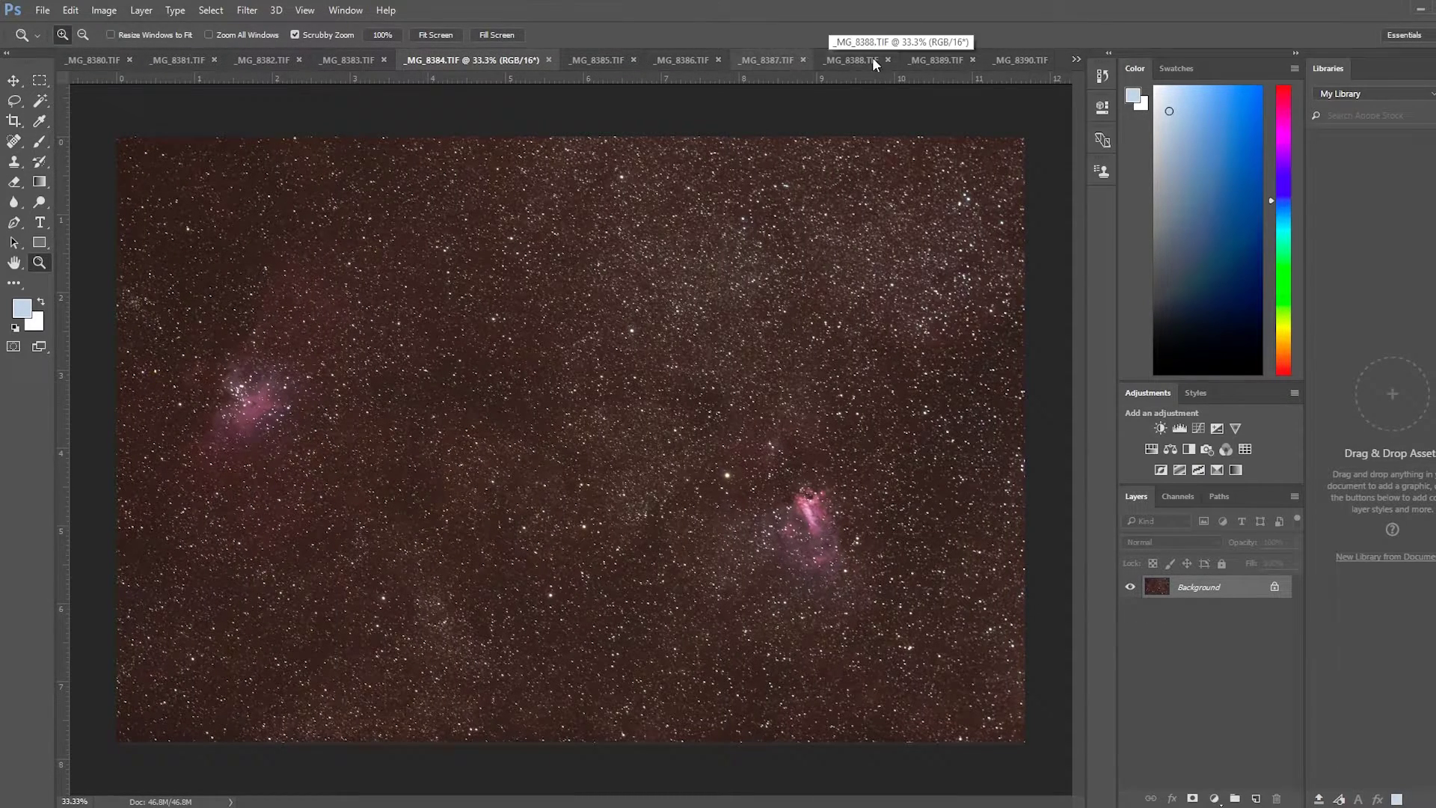
click(1076, 59)
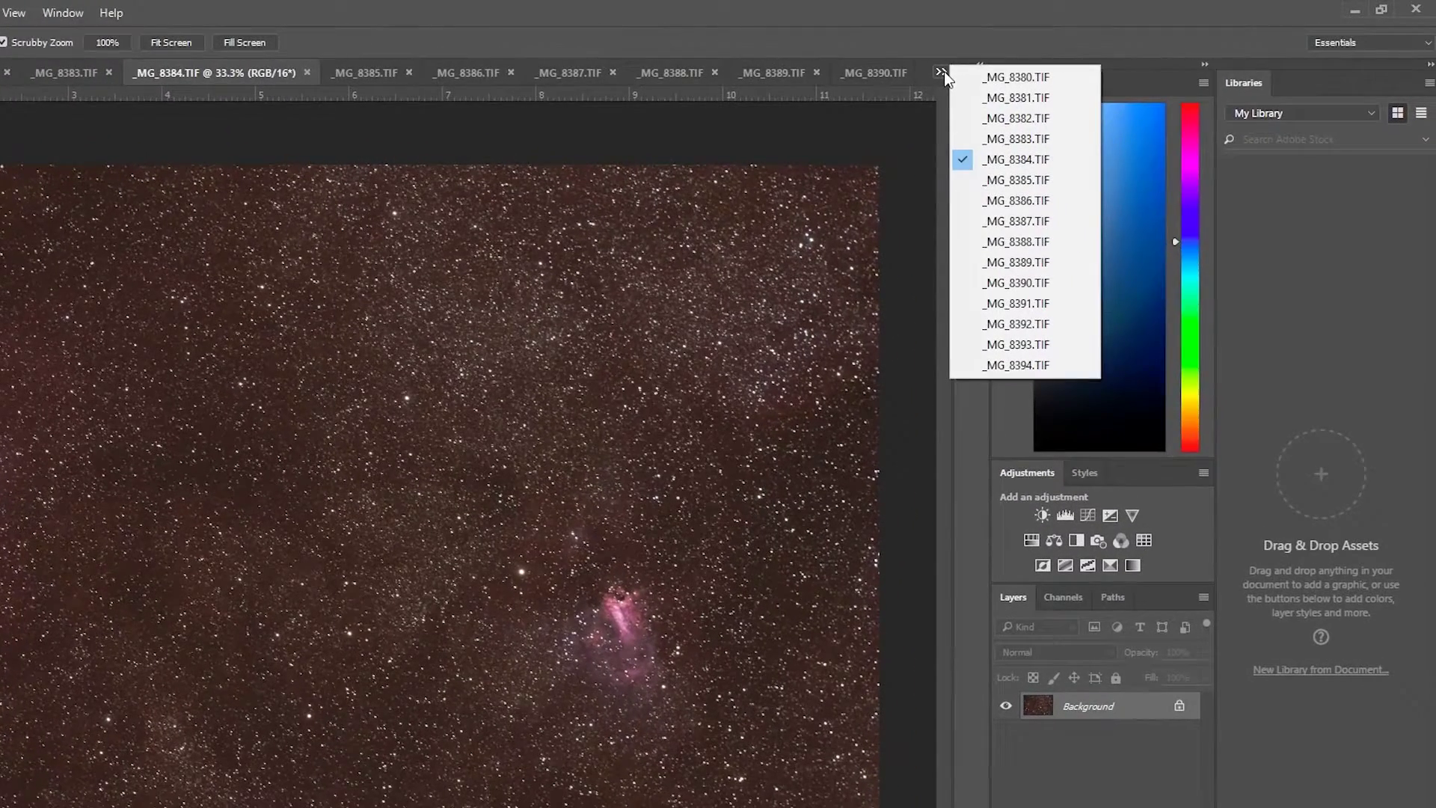
click(995, 78)
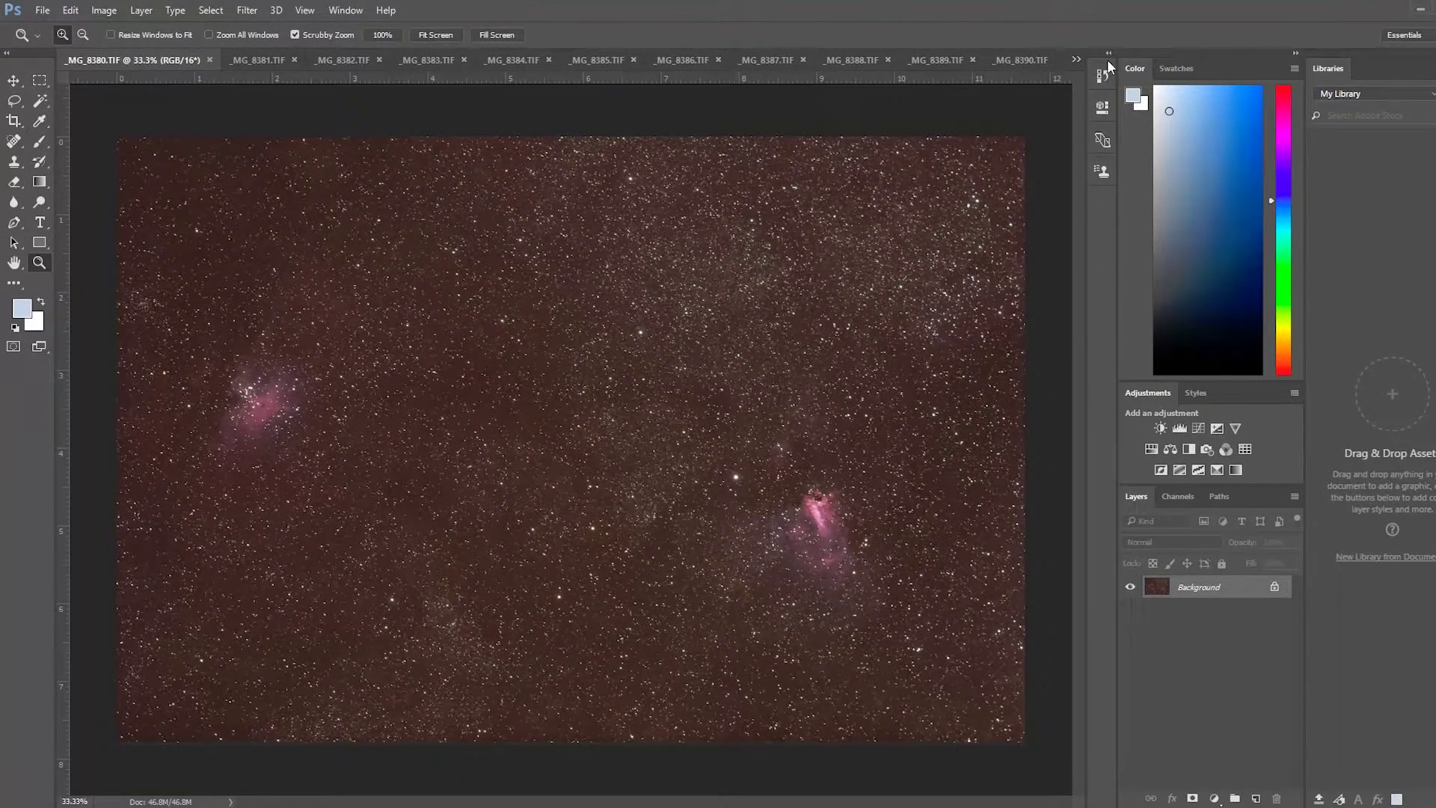
click(268, 59)
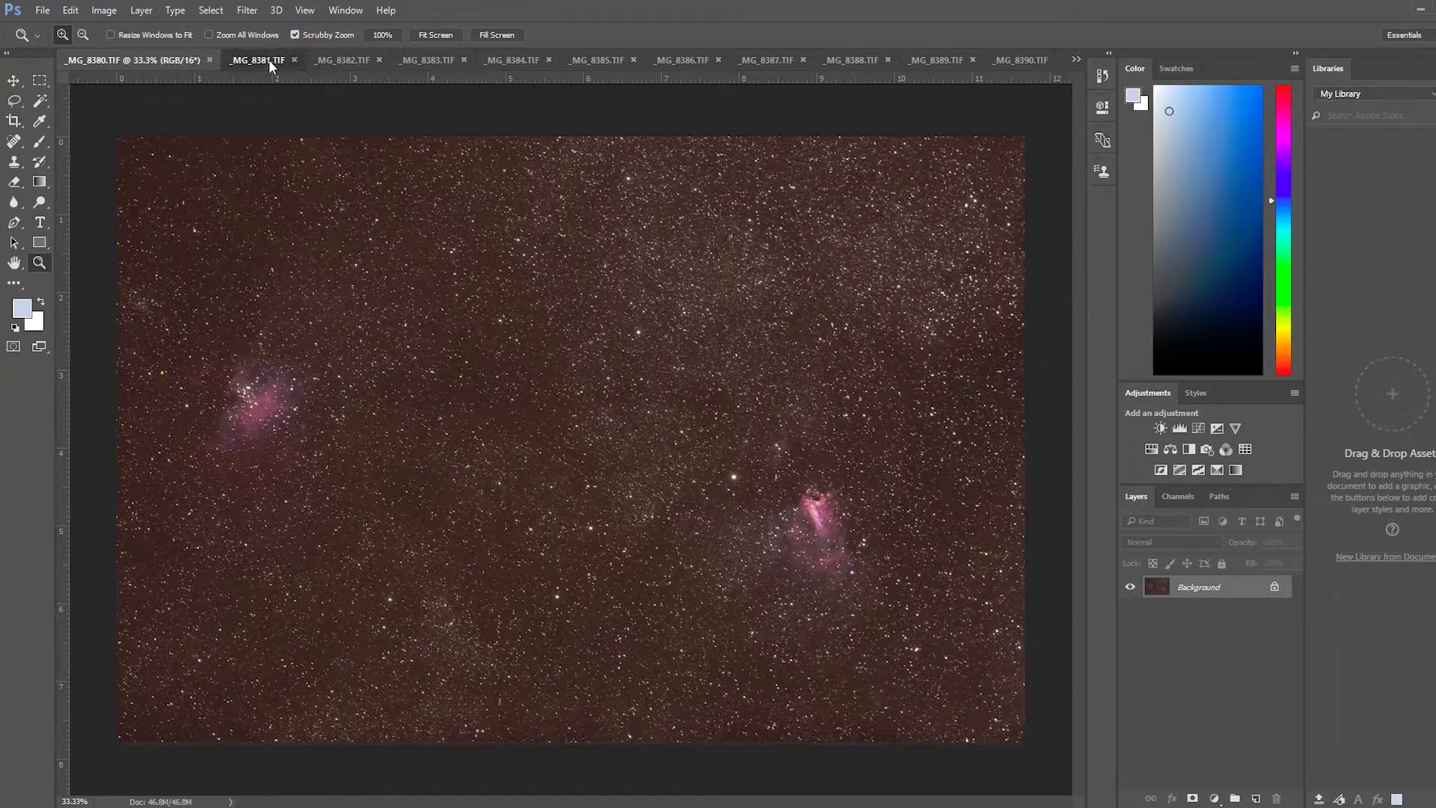
click(330, 57)
click(427, 60)
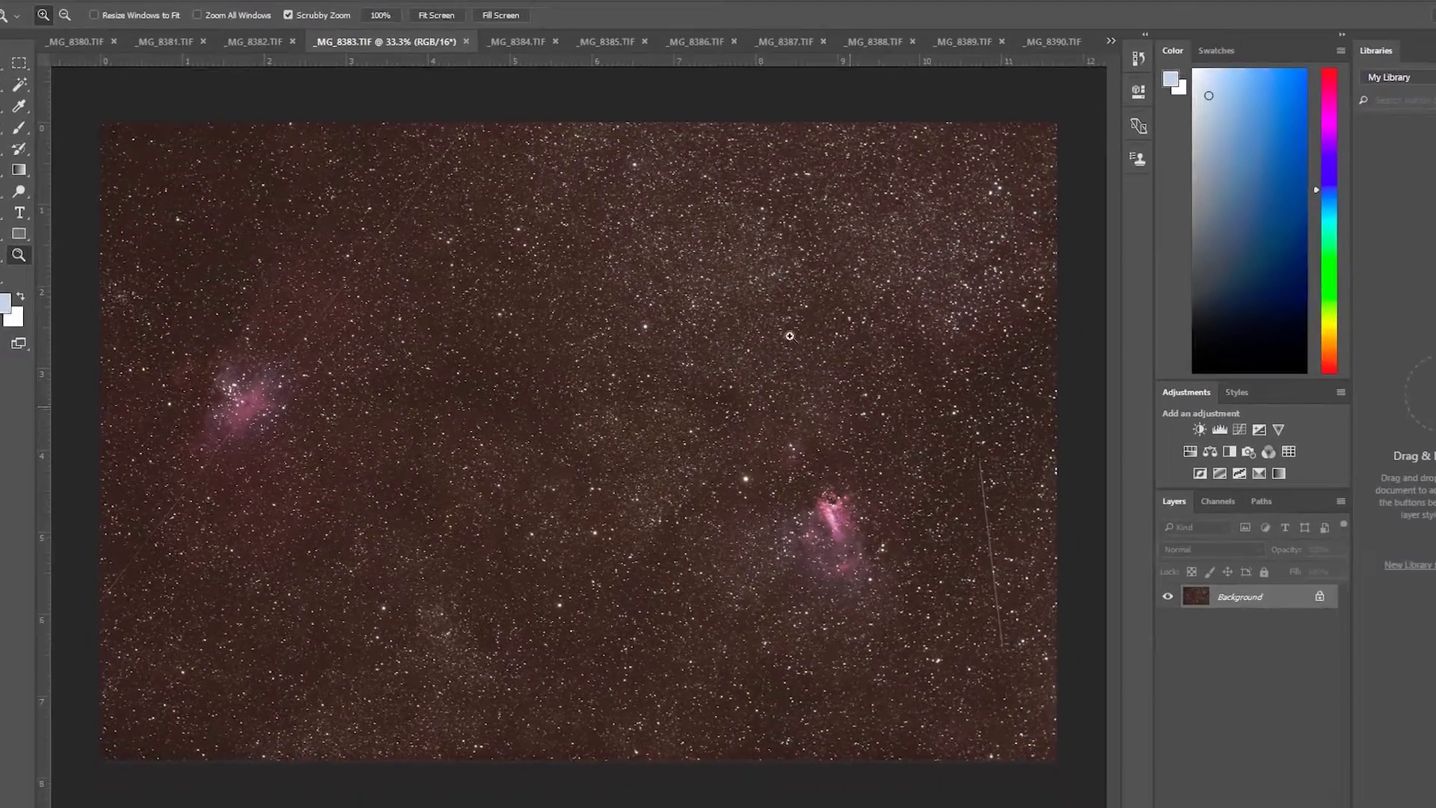
click(511, 60)
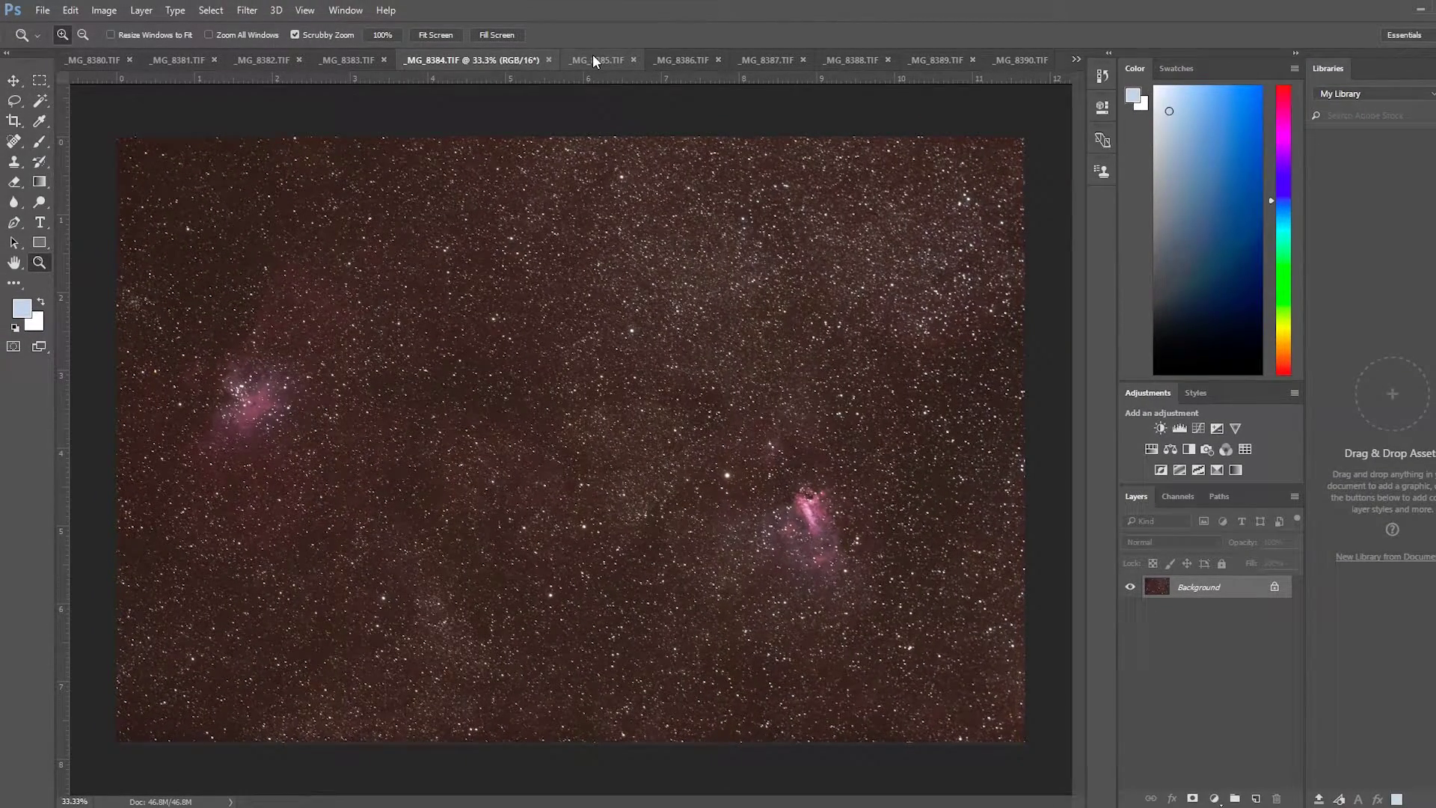
click(593, 58)
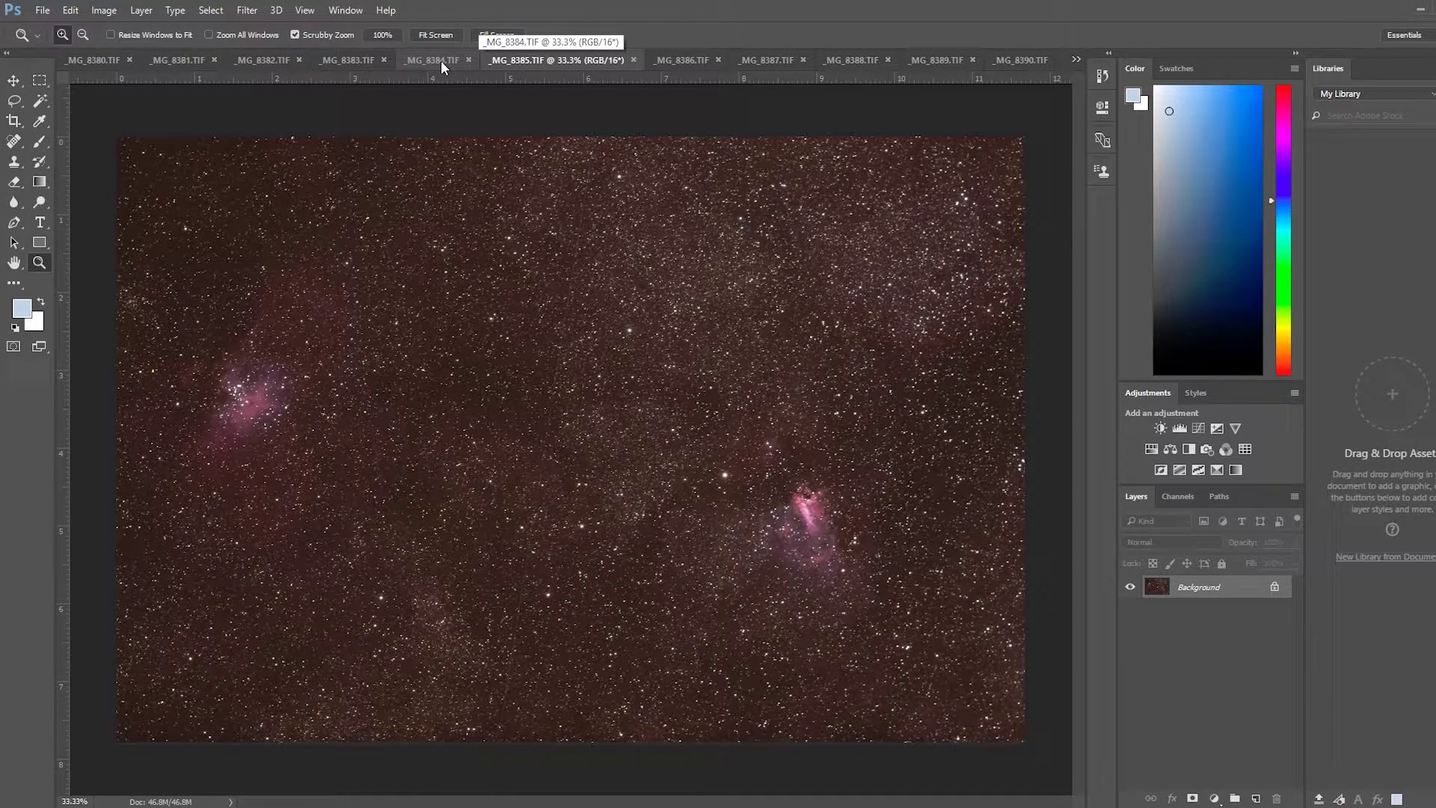
click(93, 54)
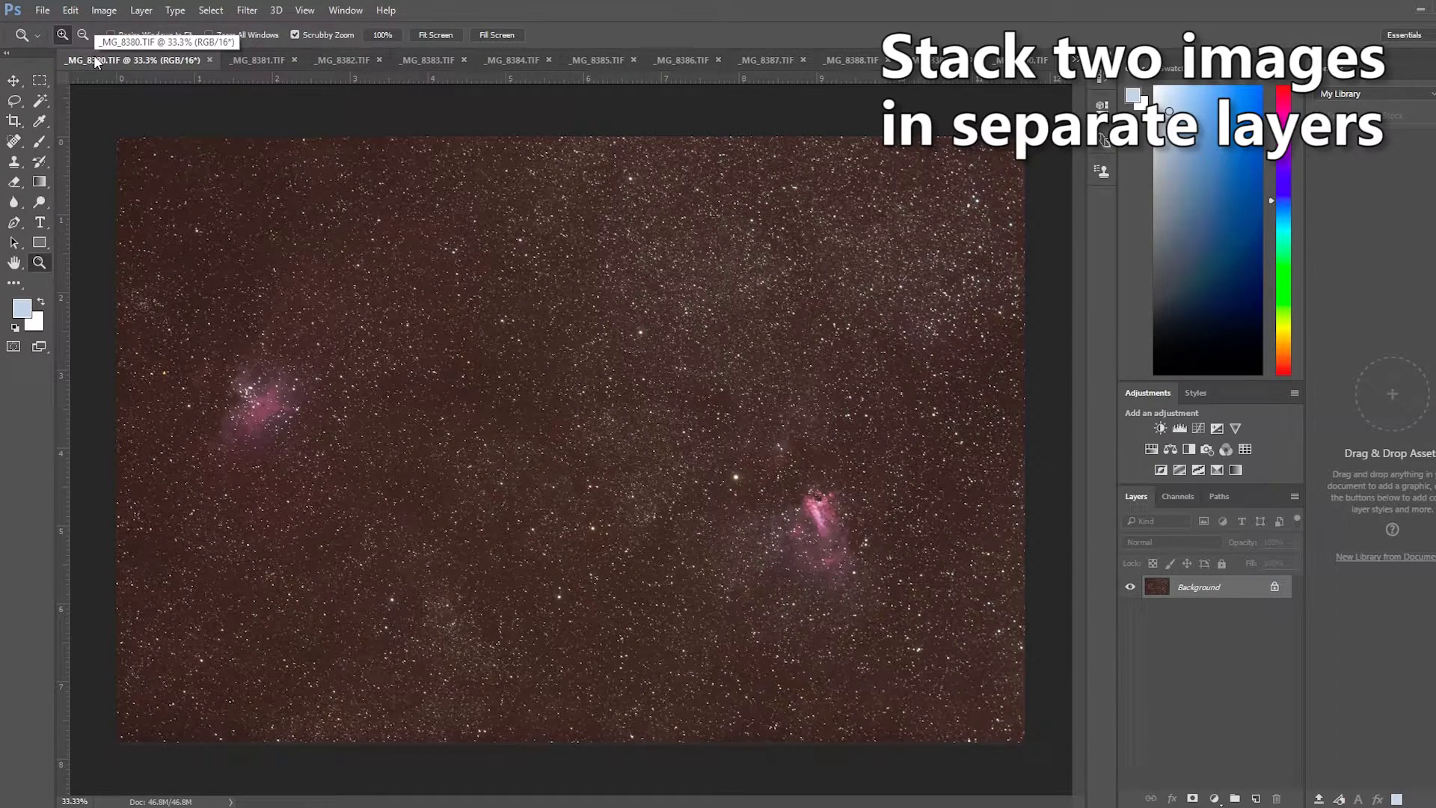
- Select all of the _MG_8381 frame and copy it
click(271, 58)
click(211, 9)
click(220, 26)
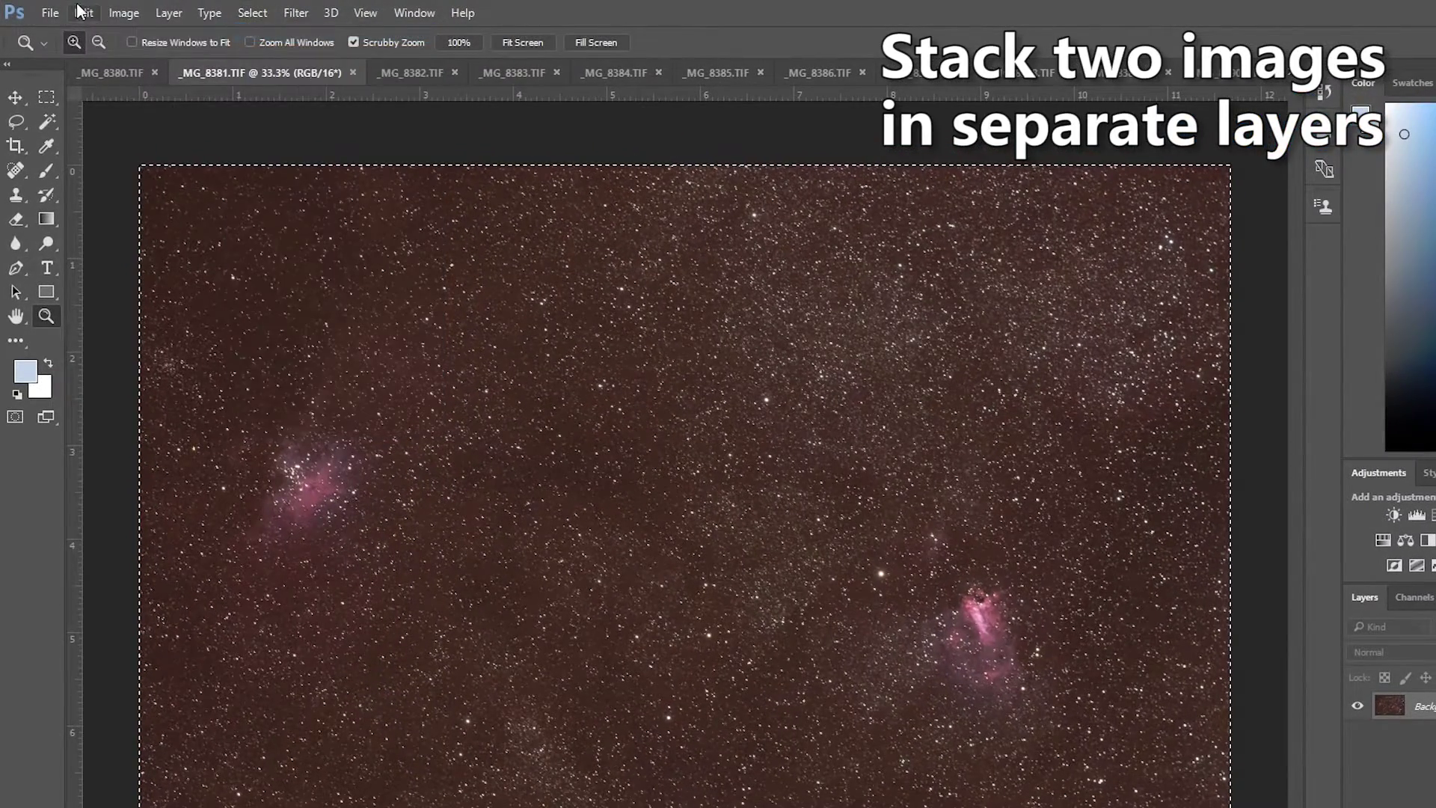
click(82, 13)
click(112, 135)
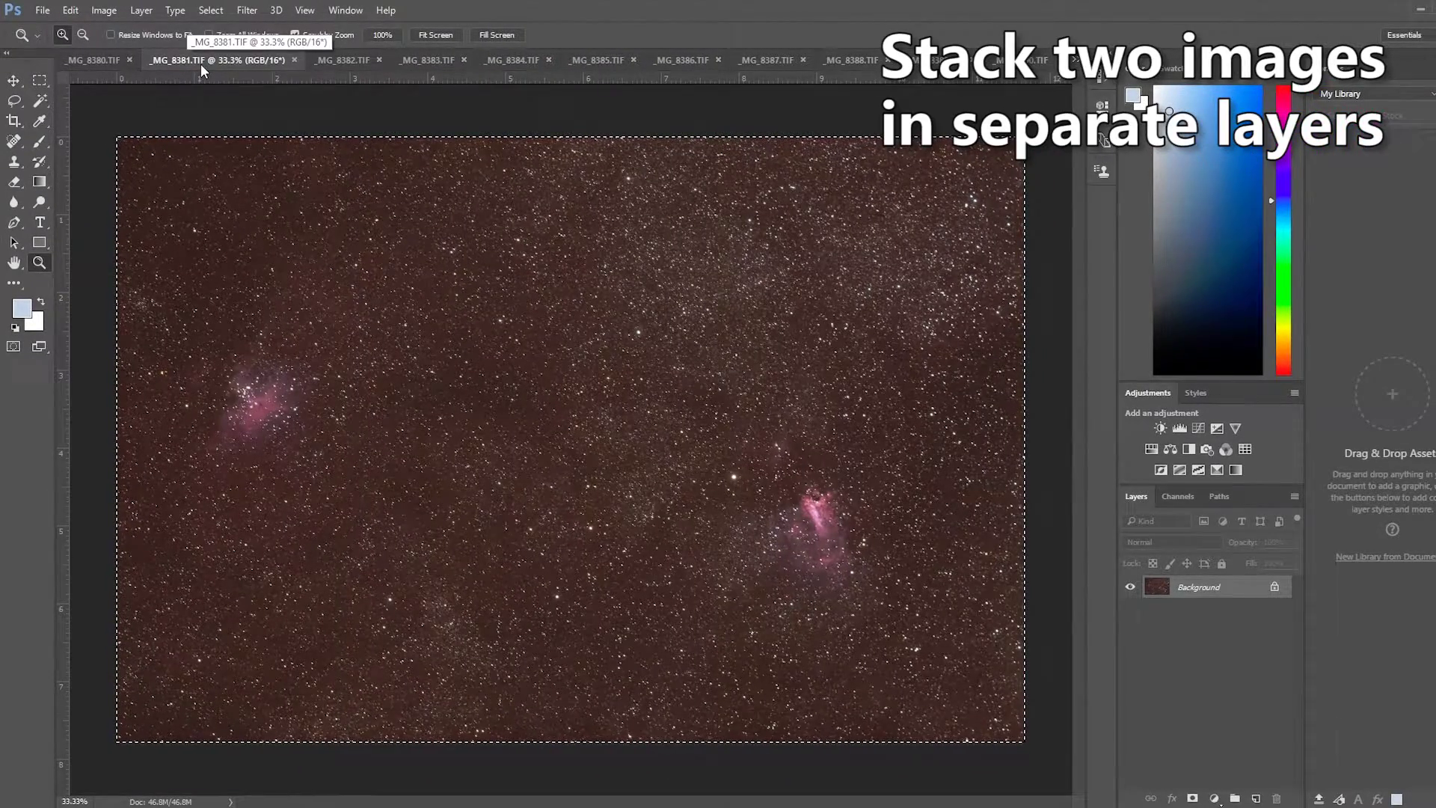
- Paste the copied frame into _MG_8380 as Layer 1 and zoom to 200%
click(97, 60)
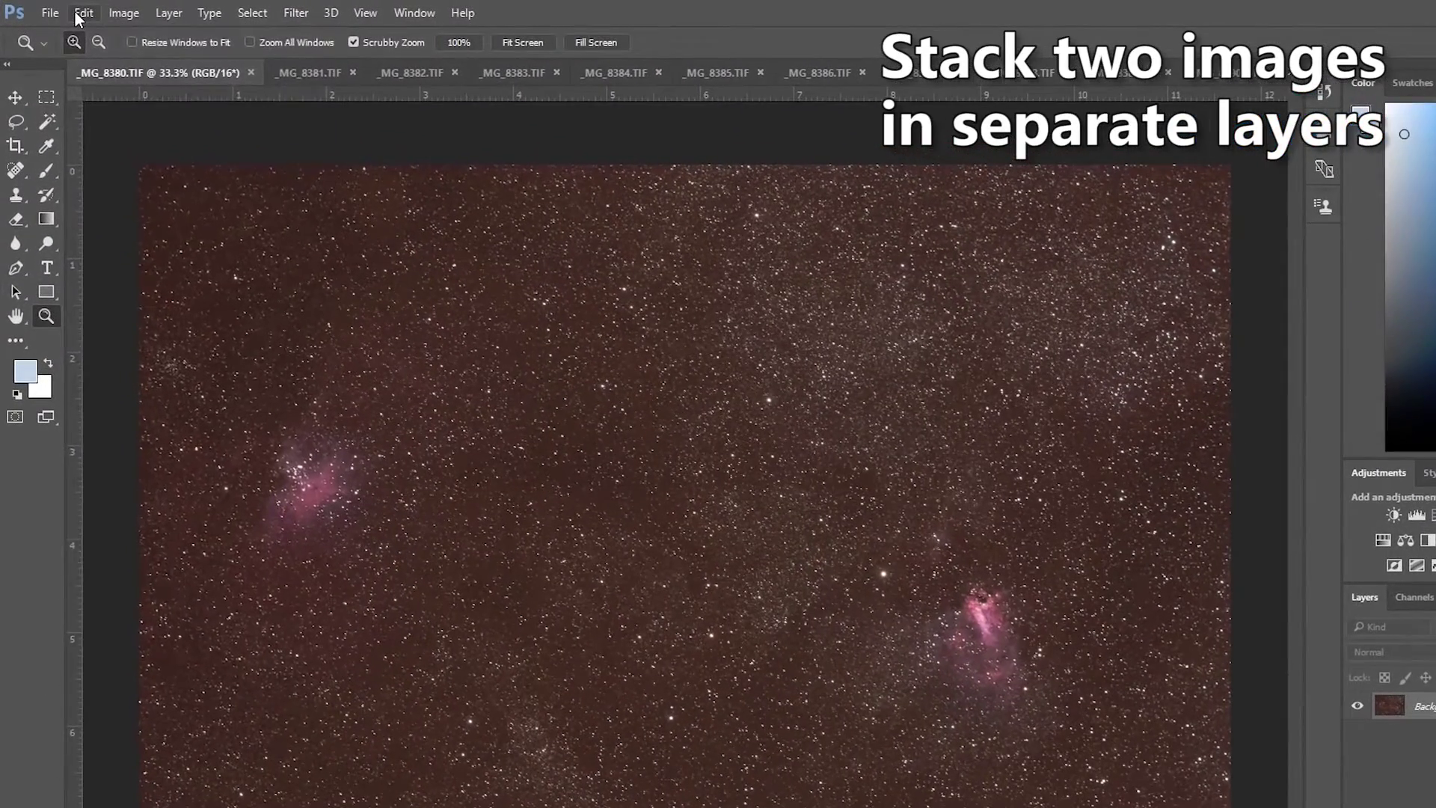
click(82, 12)
click(98, 168)
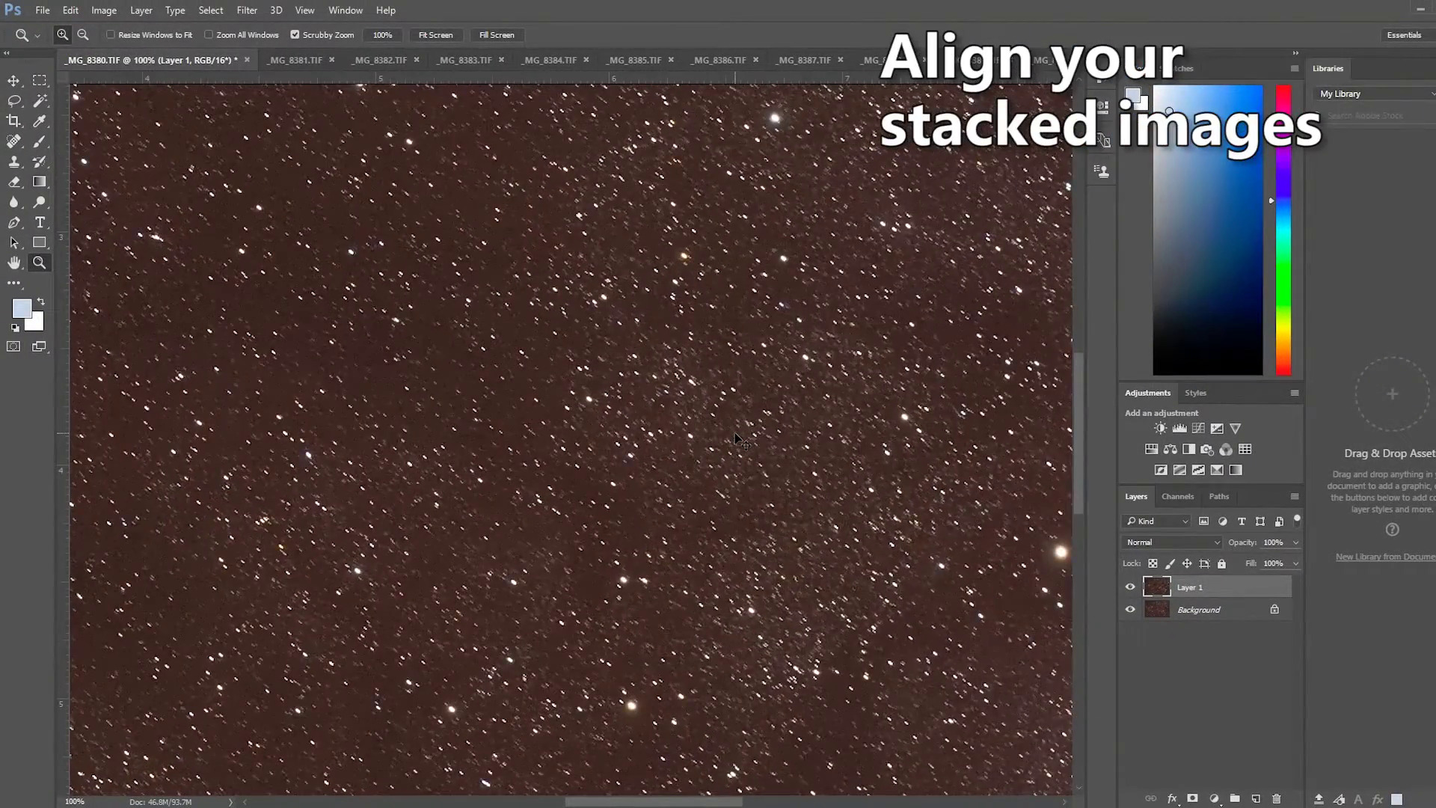
click(736, 439)
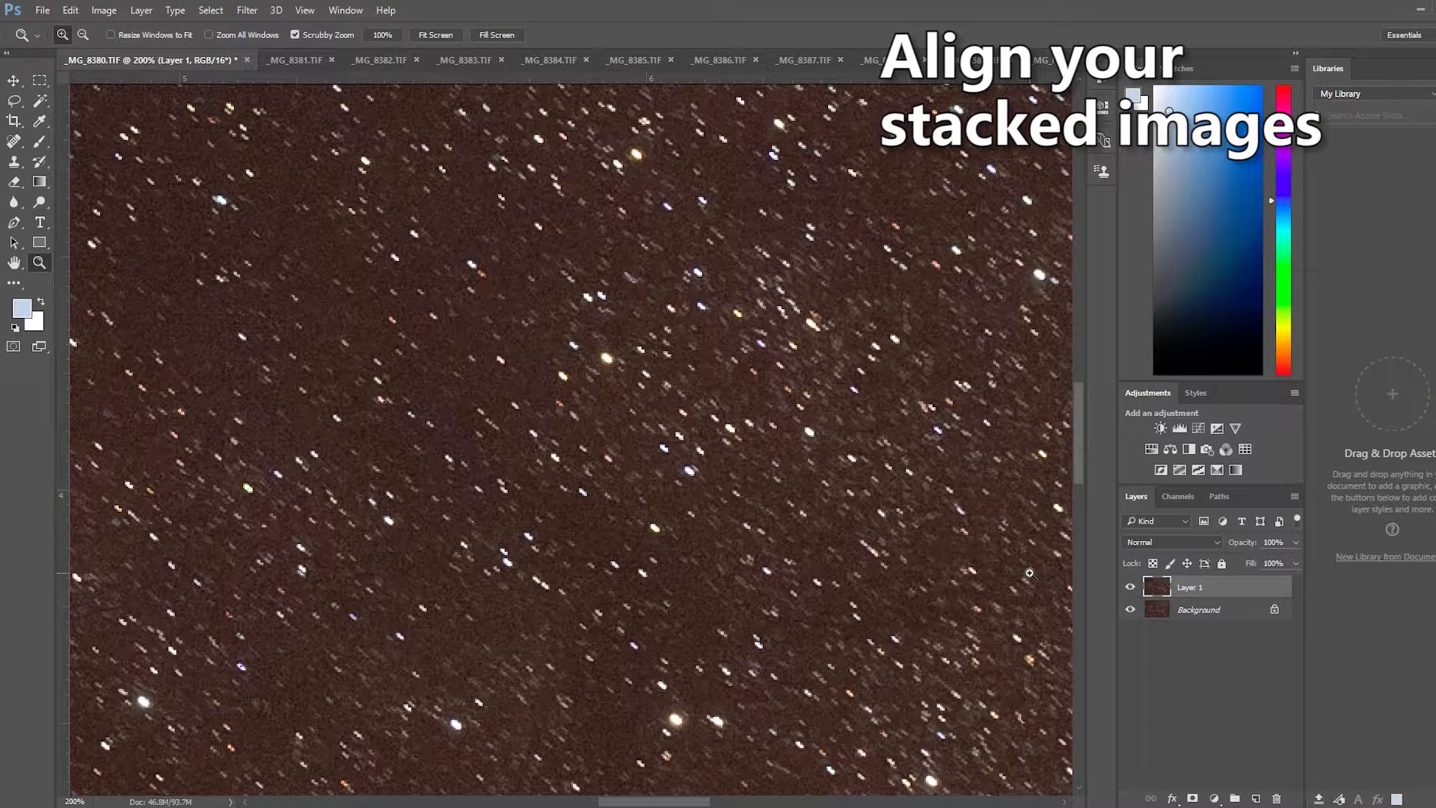
- Toggle Layer 1's visibility twice to compare its star positions with the Background
click(1131, 586)
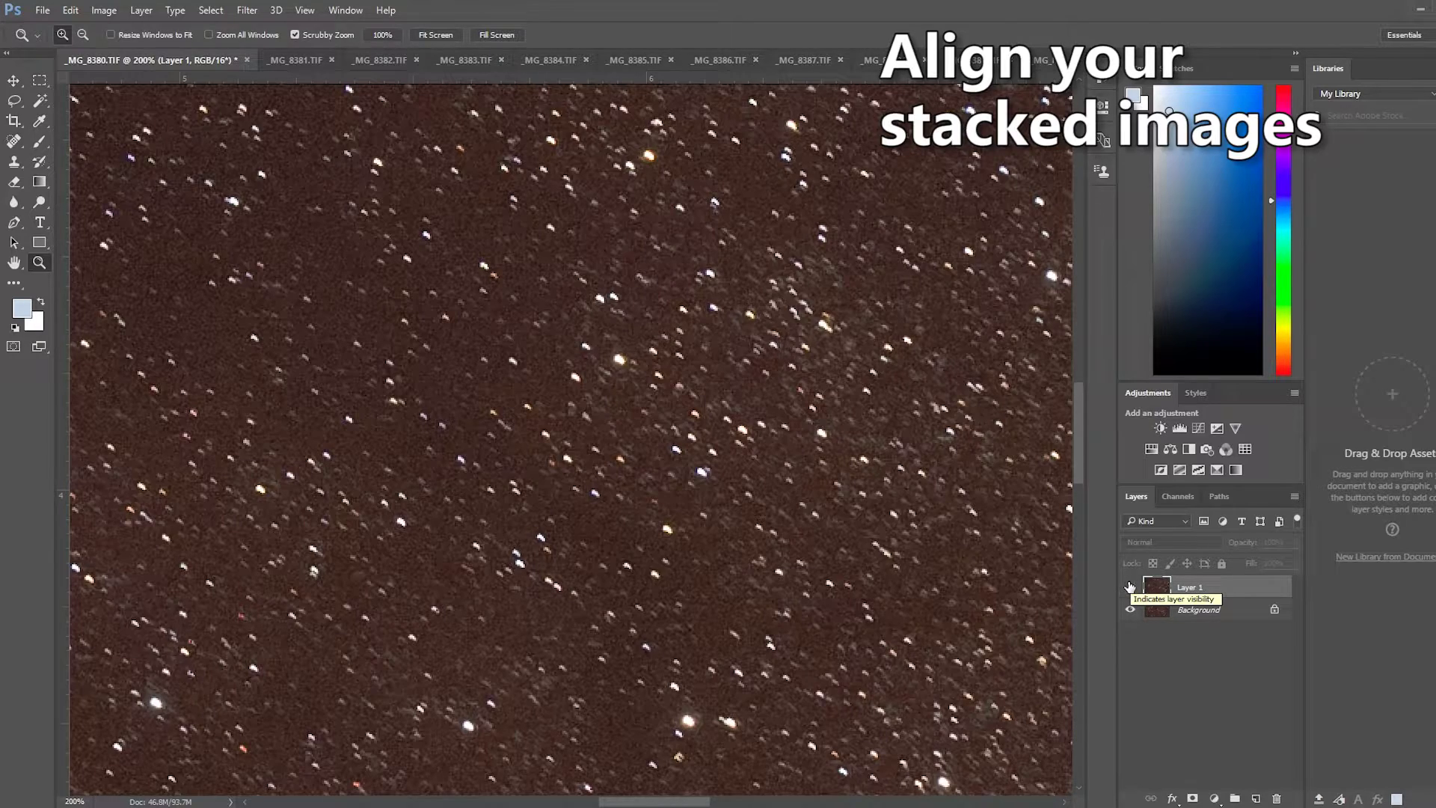
click(1130, 587)
click(1130, 586)
click(1131, 586)
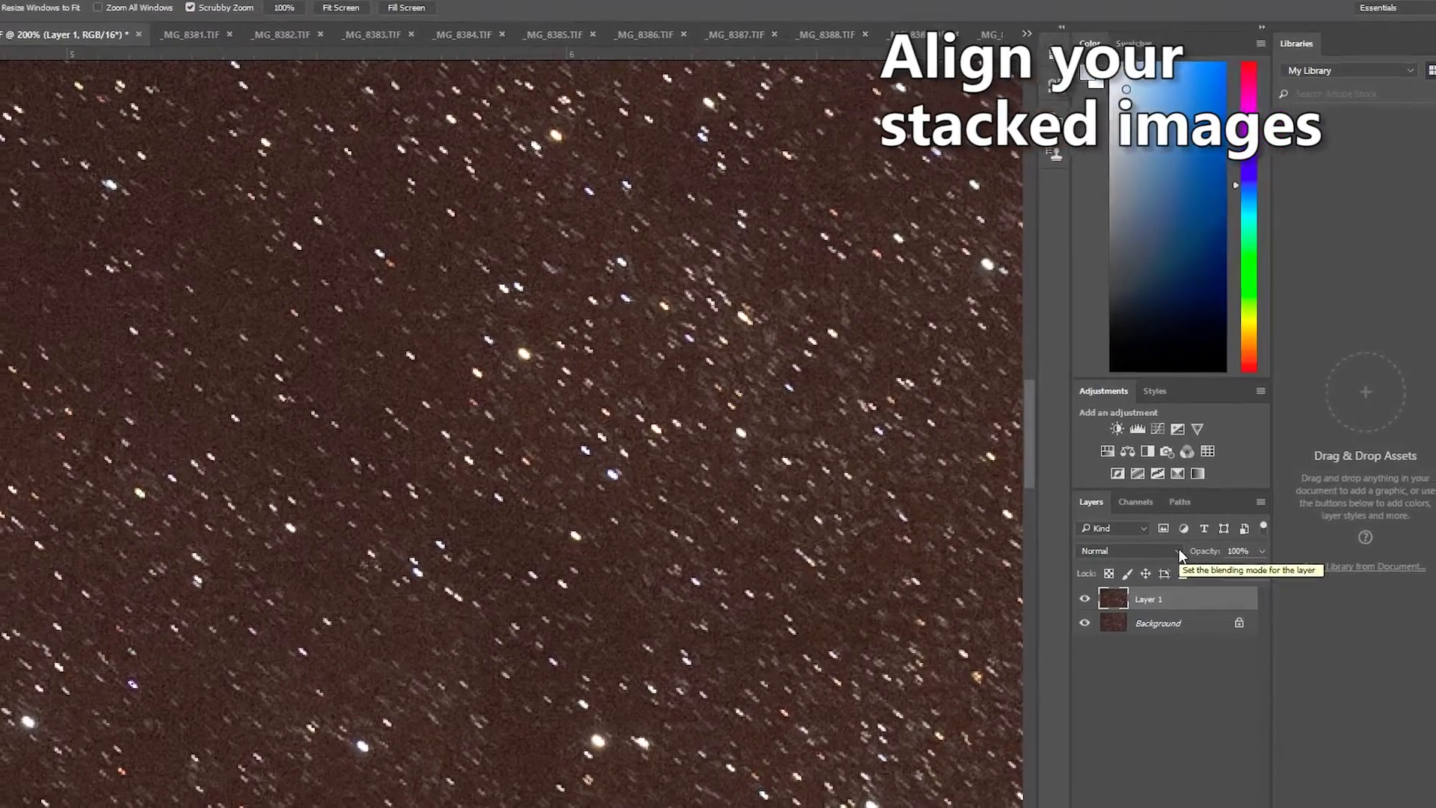
- Set Layer 1 to Lighten and move it about 0.03 in to line up its stars
click(1217, 542)
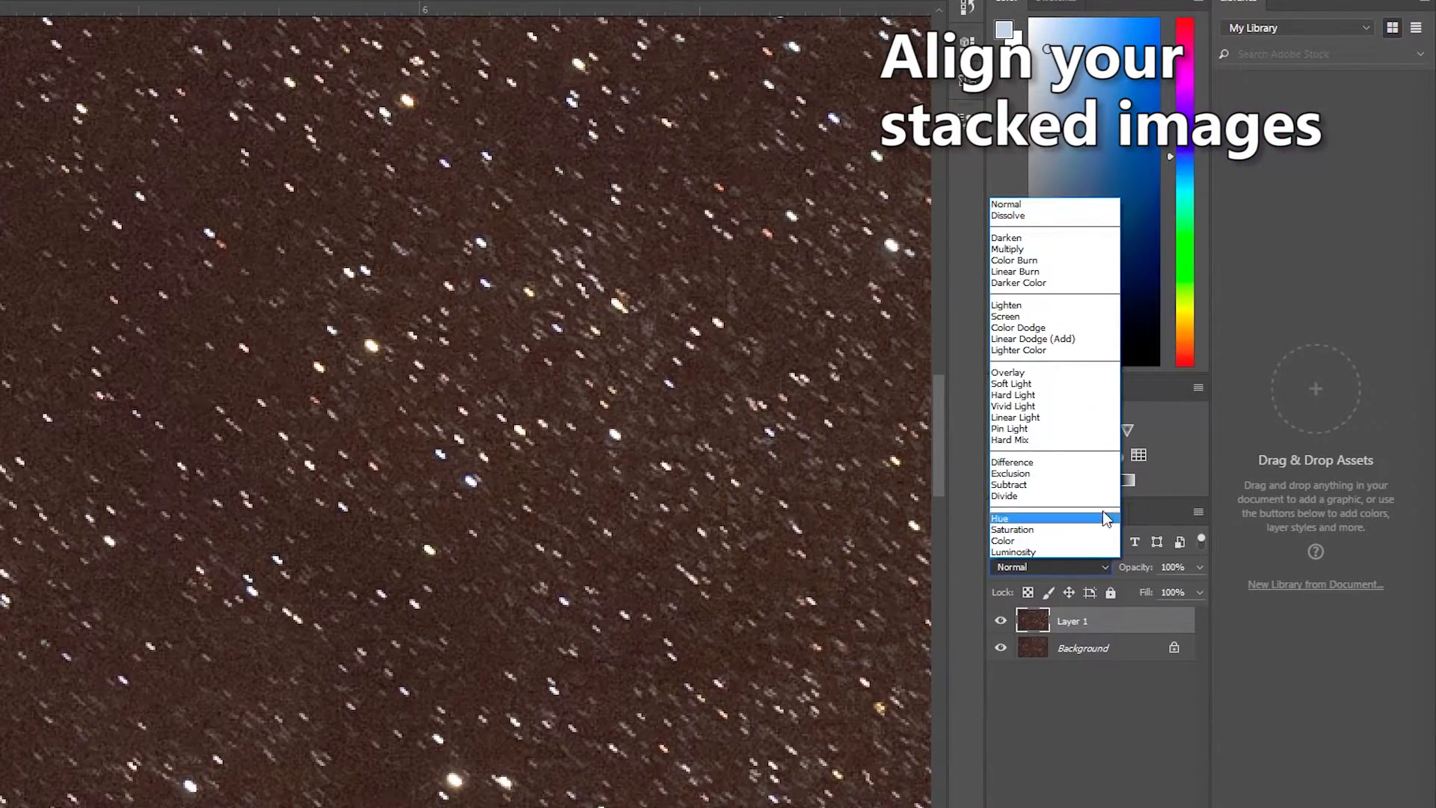
click(1055, 306)
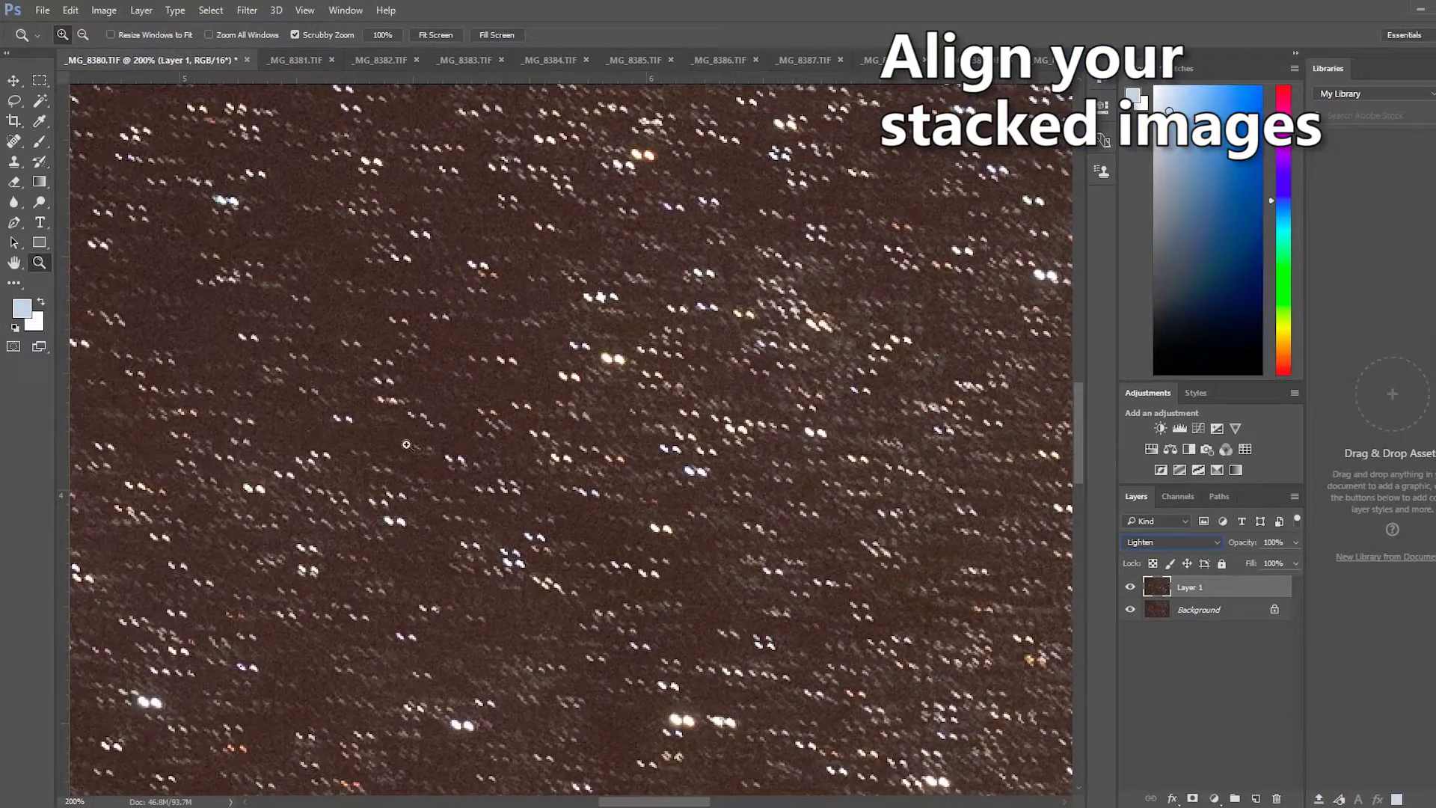
click(14, 81)
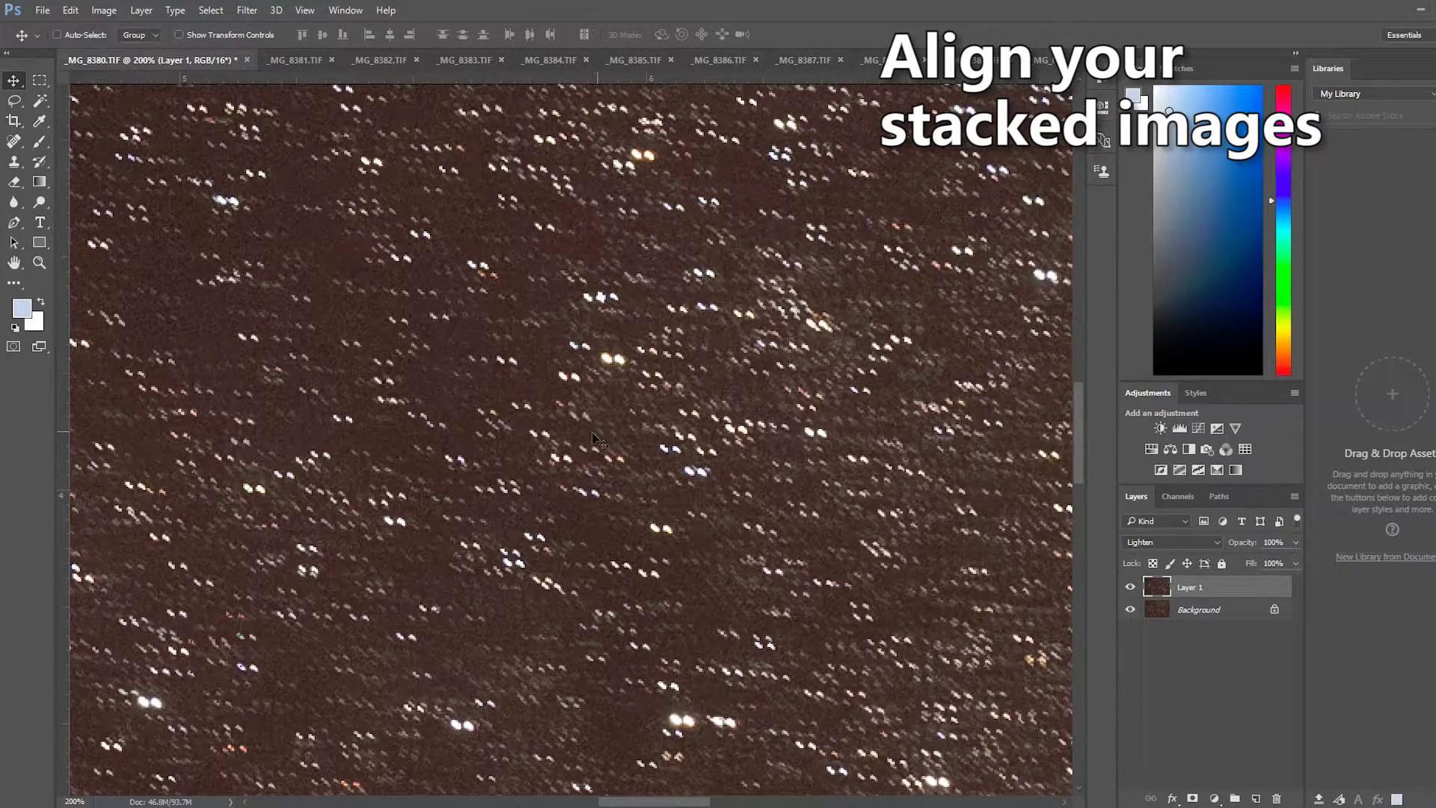
mouse_move(576, 439)
mouse_down()
mouse_move(569, 423)
mouse_move(591, 442)
mouse_up()
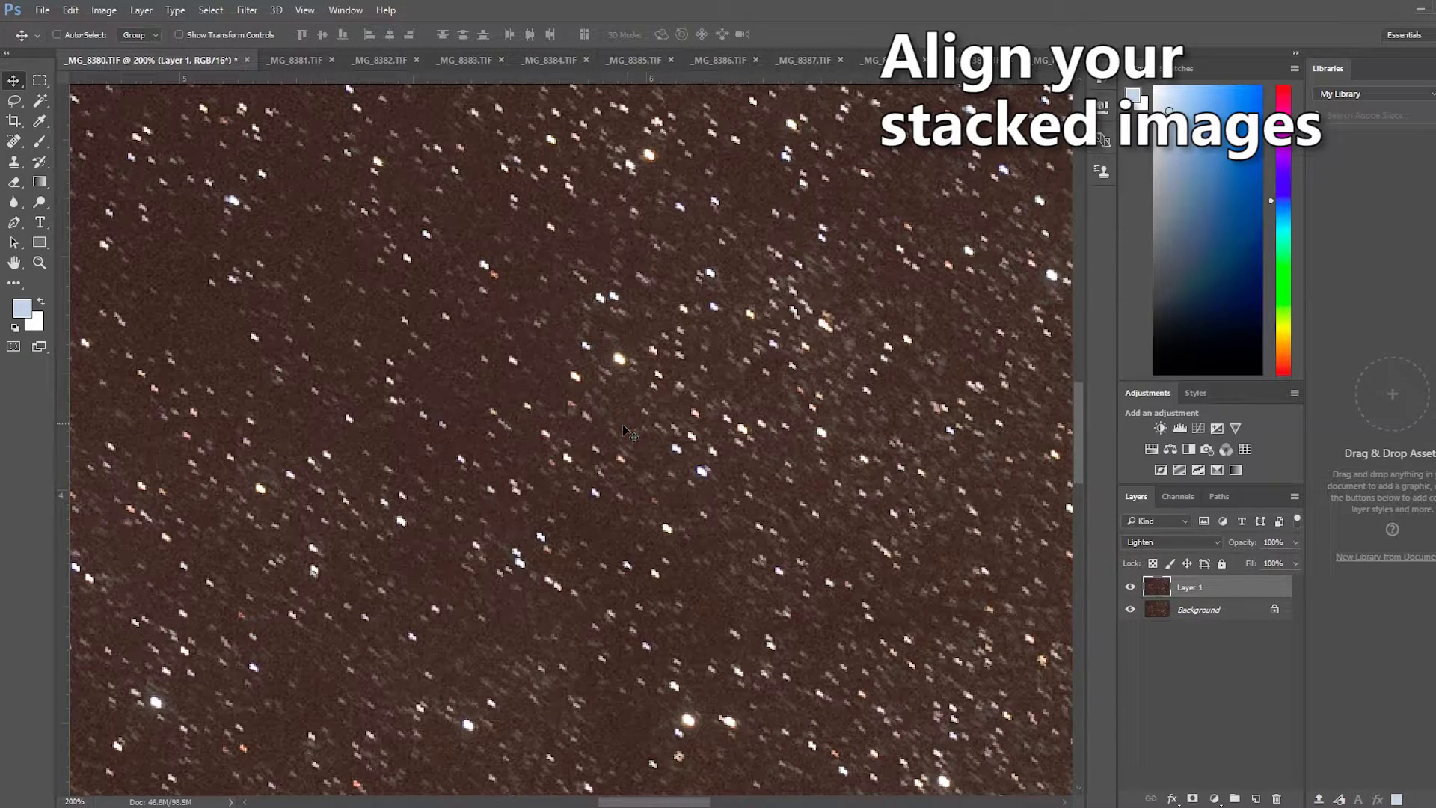
- Turn off View > Snap and nudge Layer 1 until its doubled stars merge
click(307, 13)
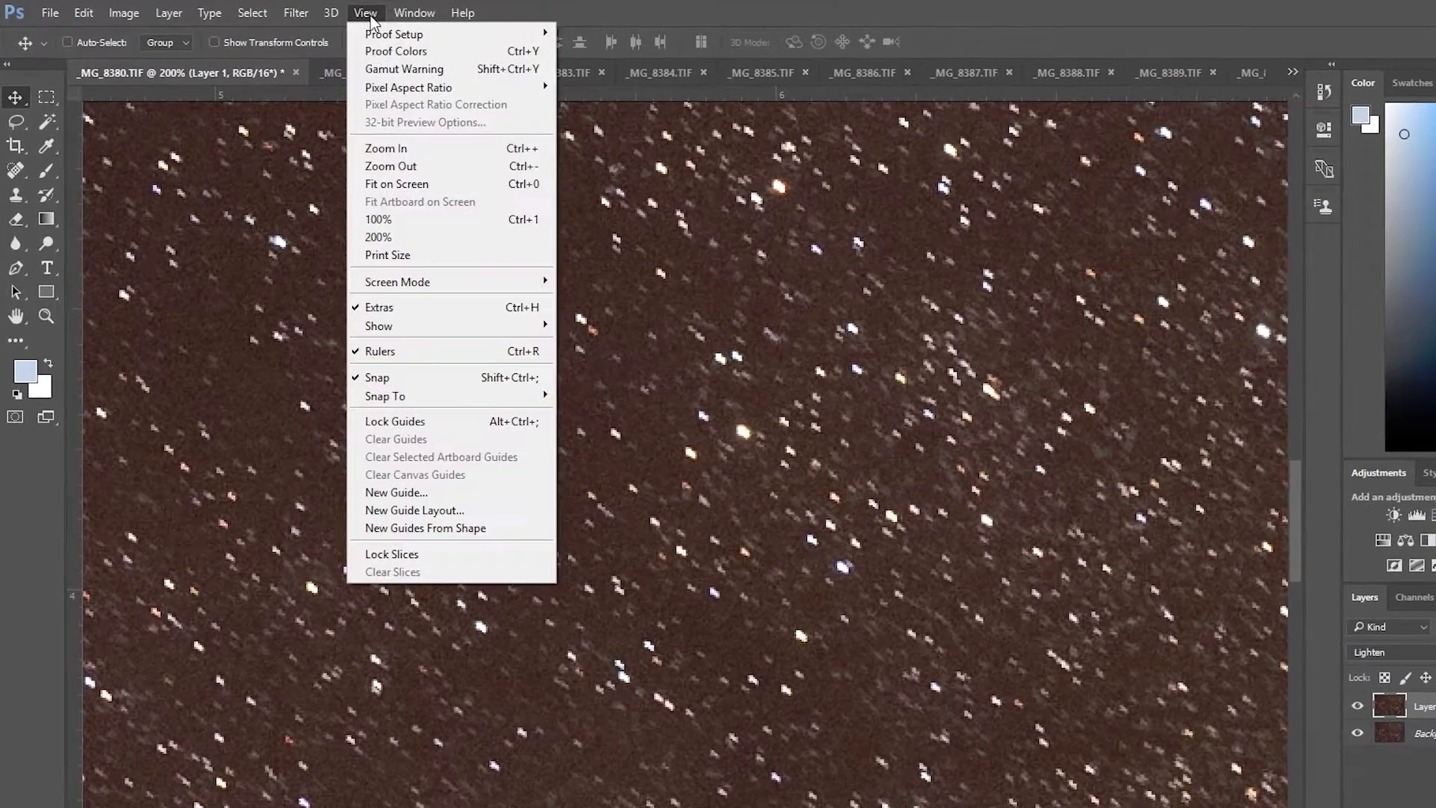
click(362, 379)
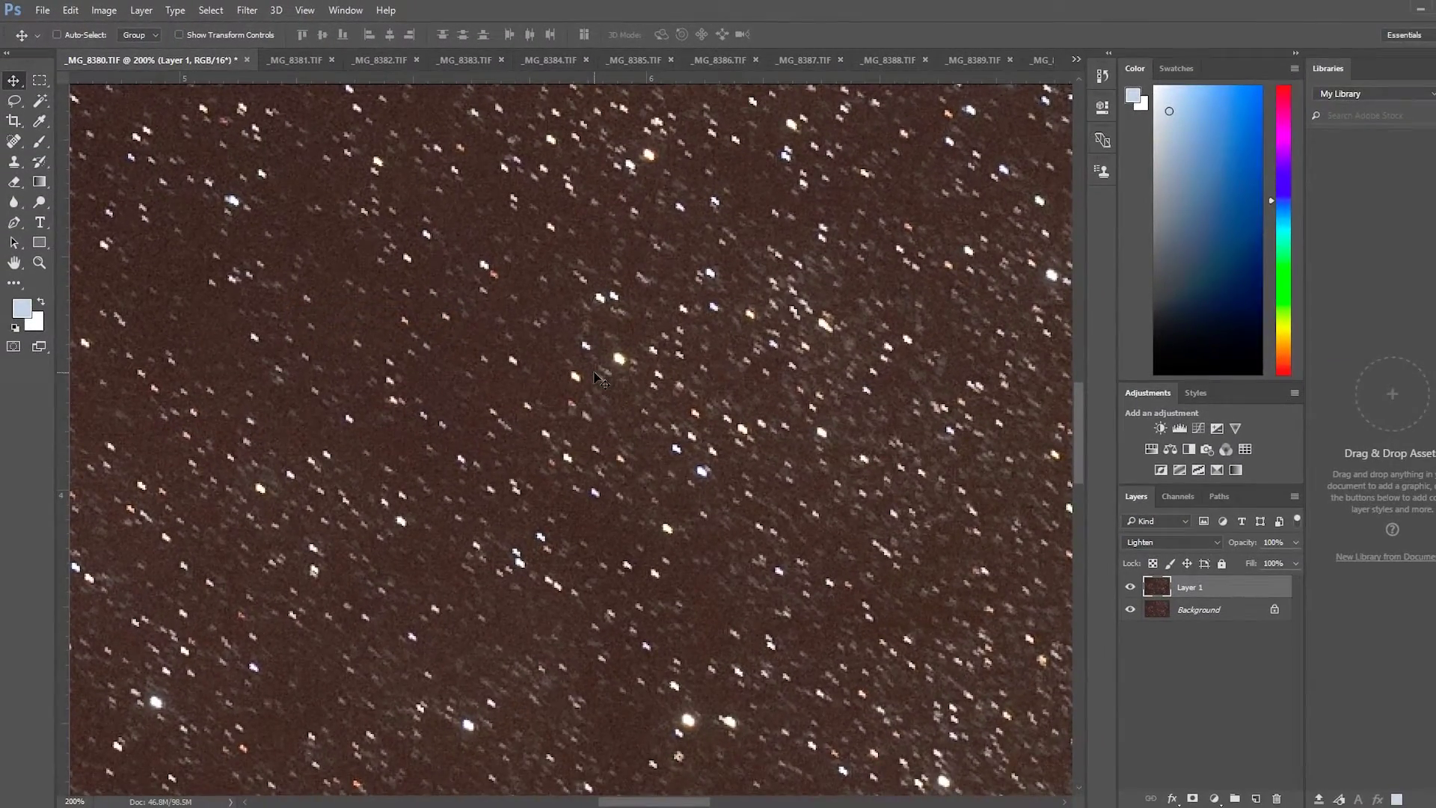
drag(714, 453, 718, 466)
drag(598, 387, 596, 378)
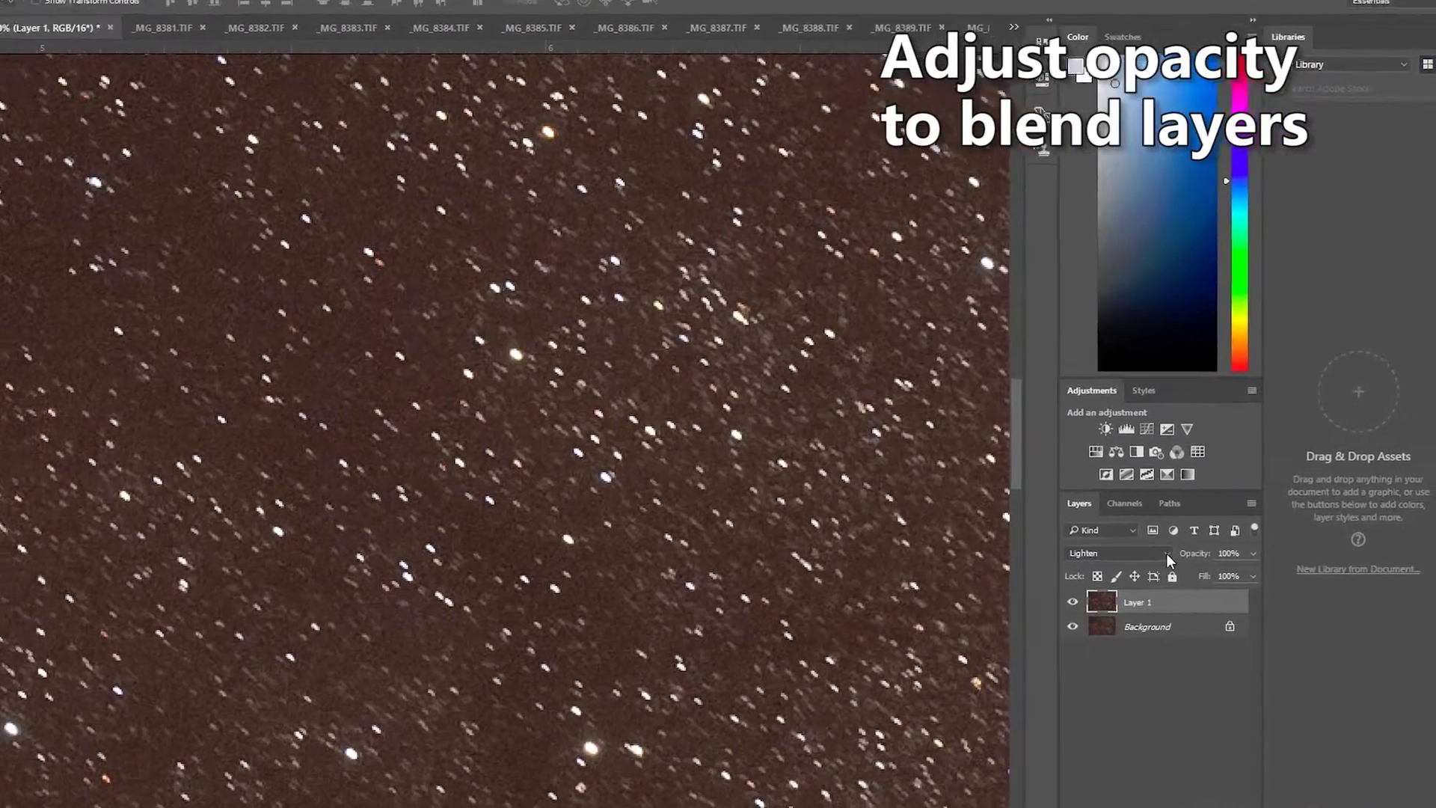
- Set Layer 1 to Normal blending at 50% opacity
click(1212, 541)
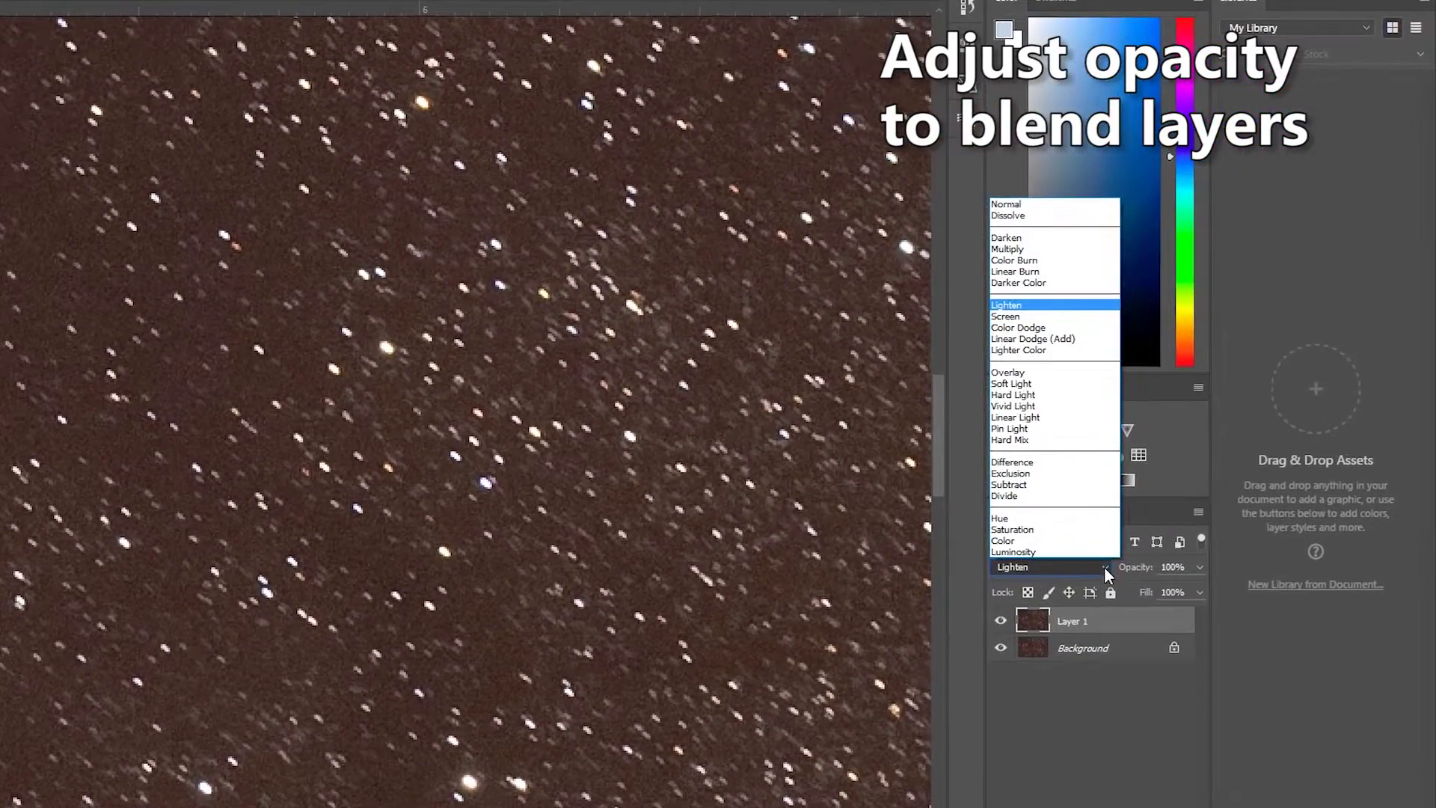
click(1024, 203)
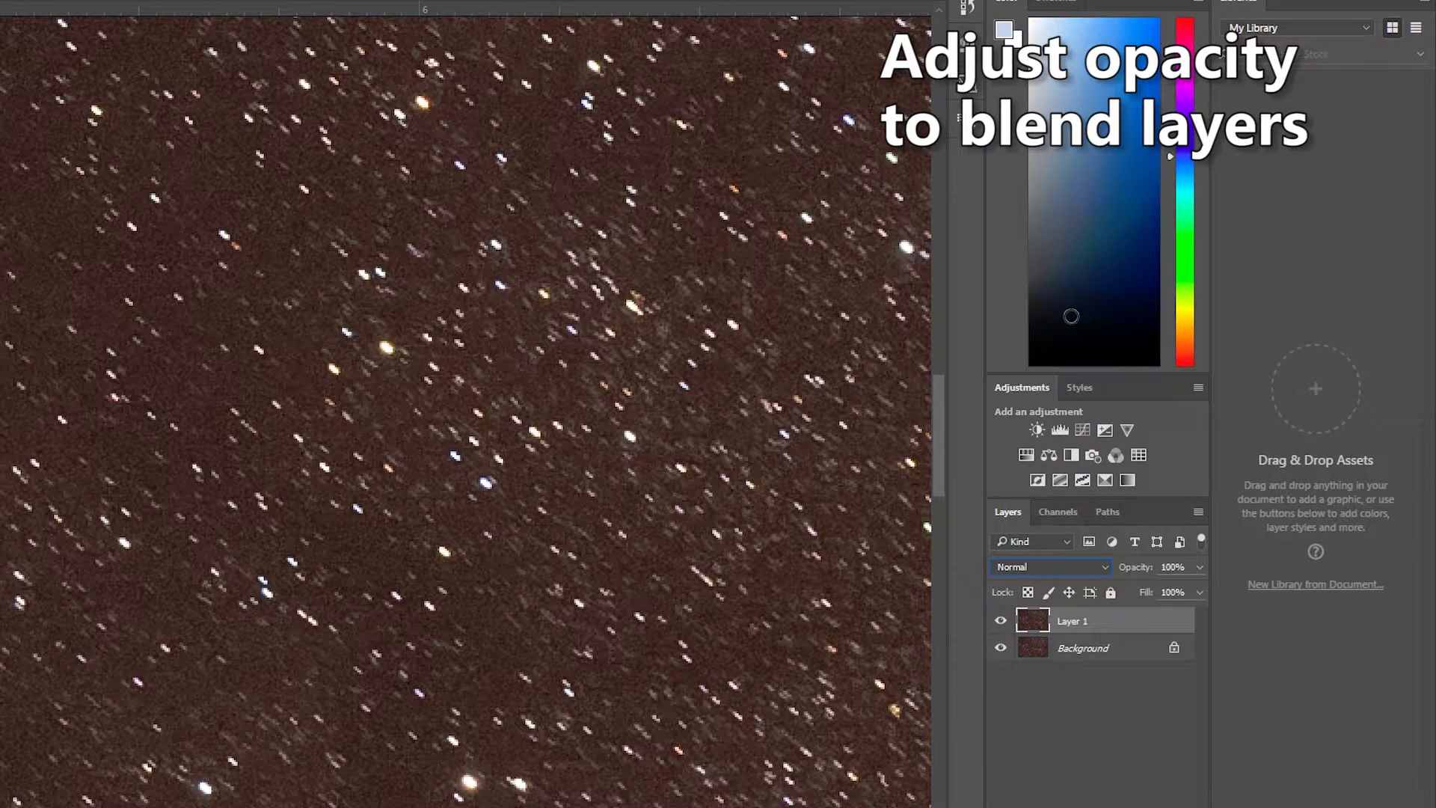
click(1201, 567)
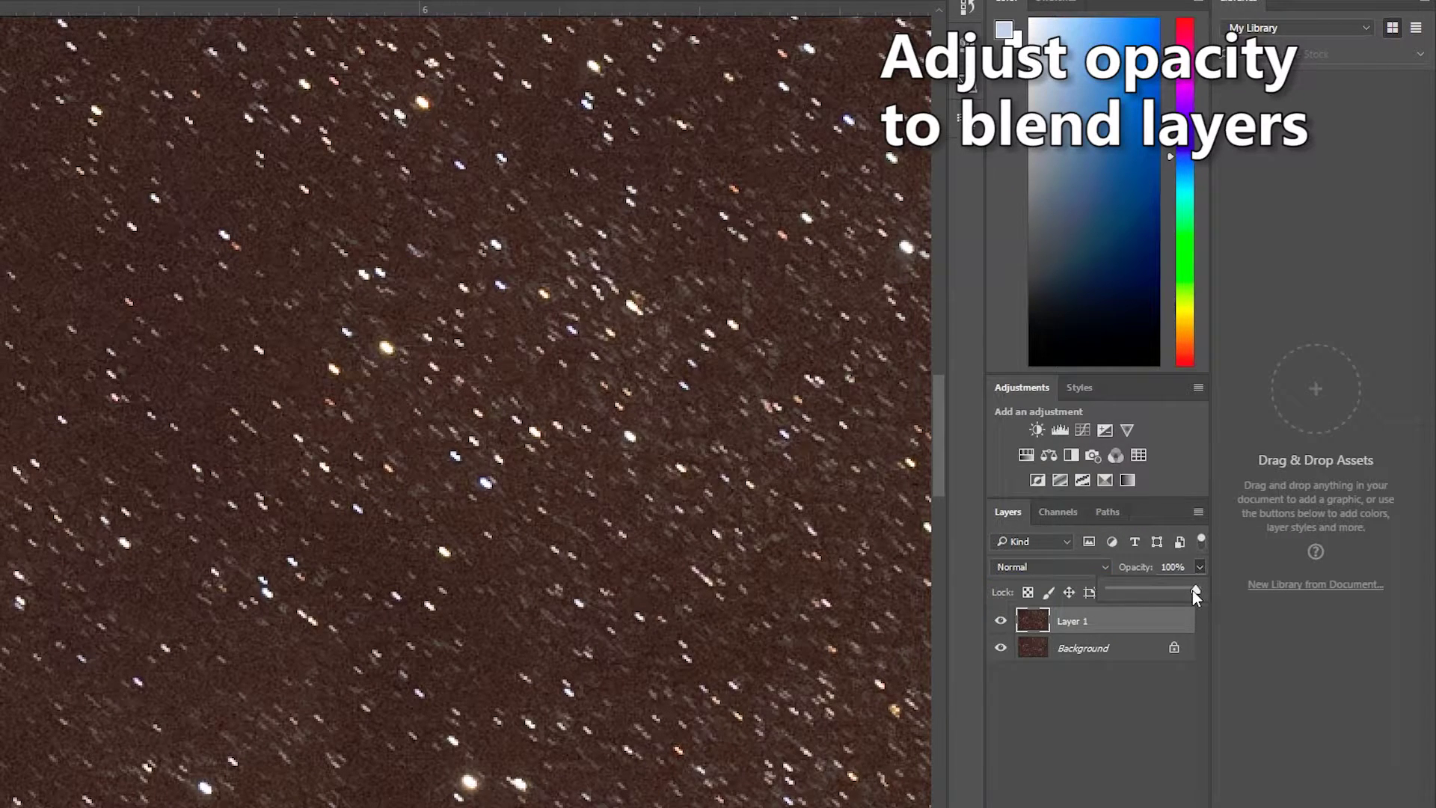
drag(1148, 599, 1145, 599)
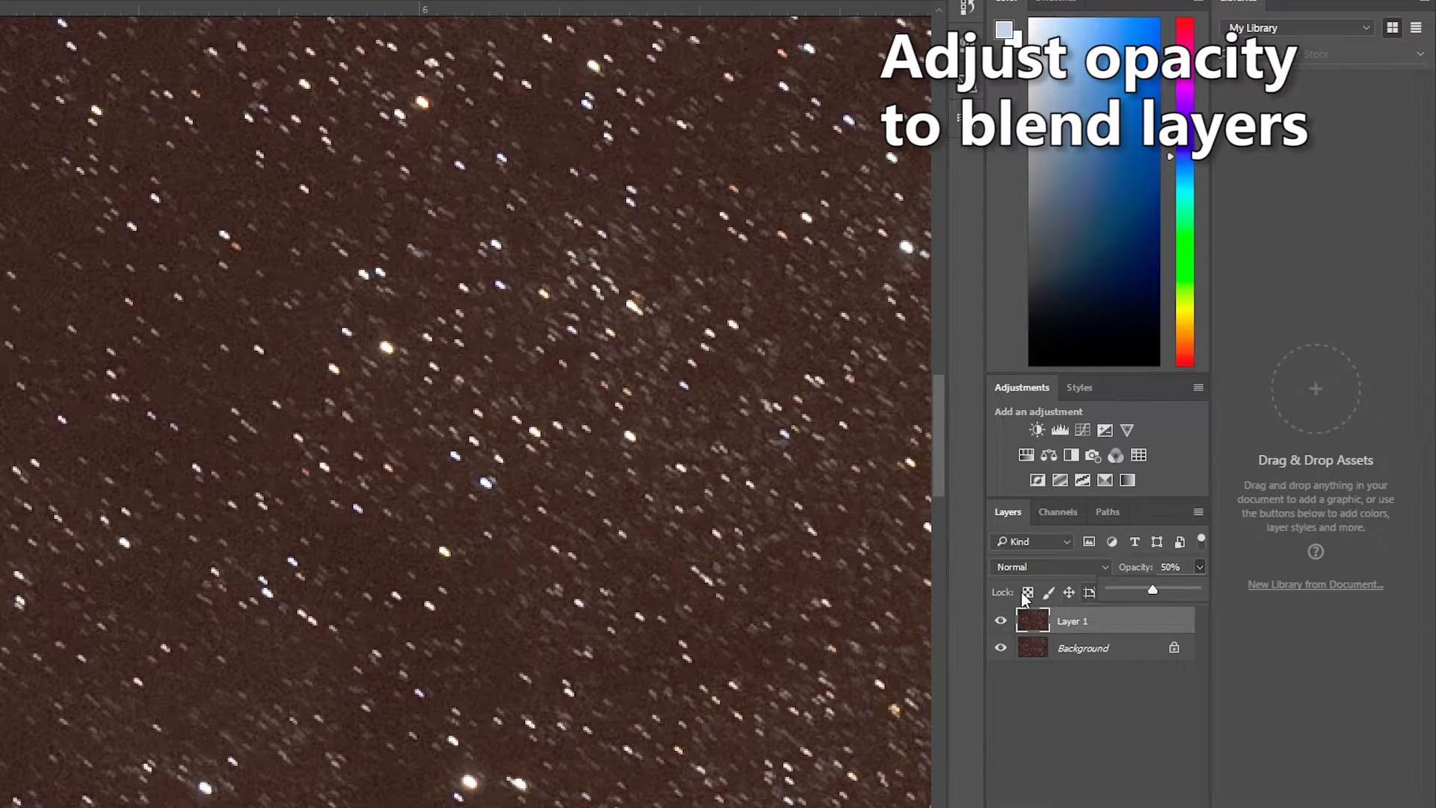
click(894, 615)
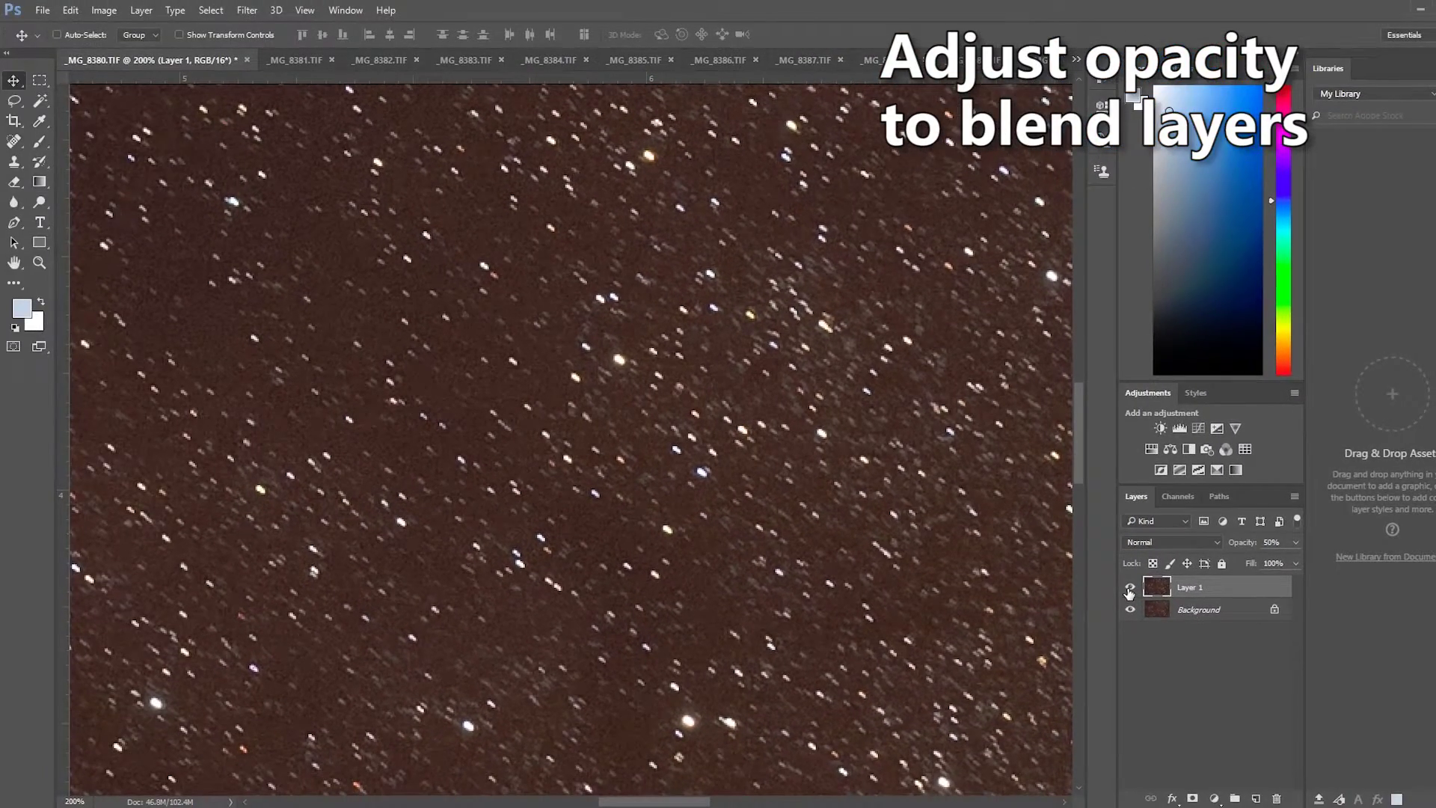
- Toggle Layer 1's visibility several times to compare the frames, leaving it visible
click(1130, 591)
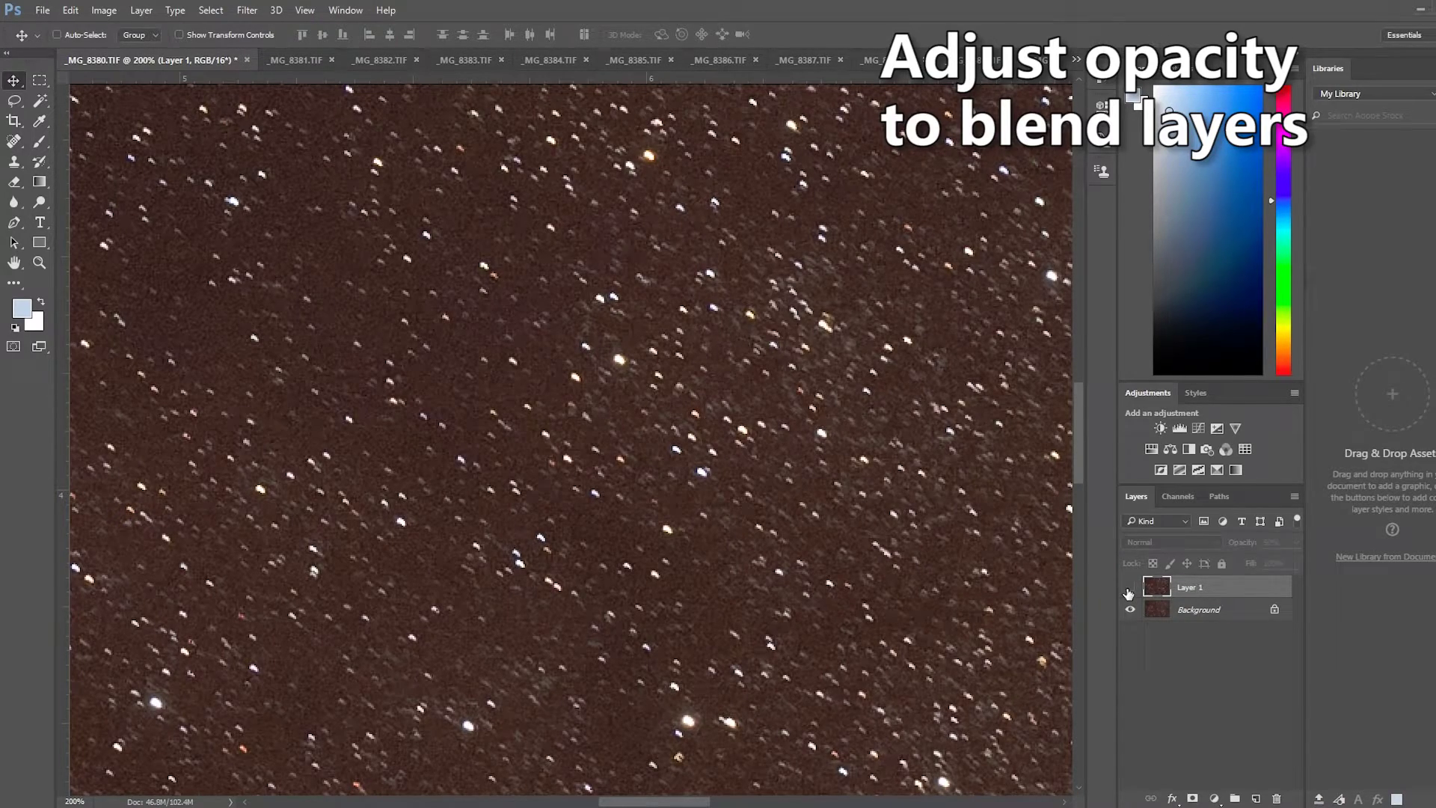
click(1130, 590)
click(1129, 590)
click(1129, 590)
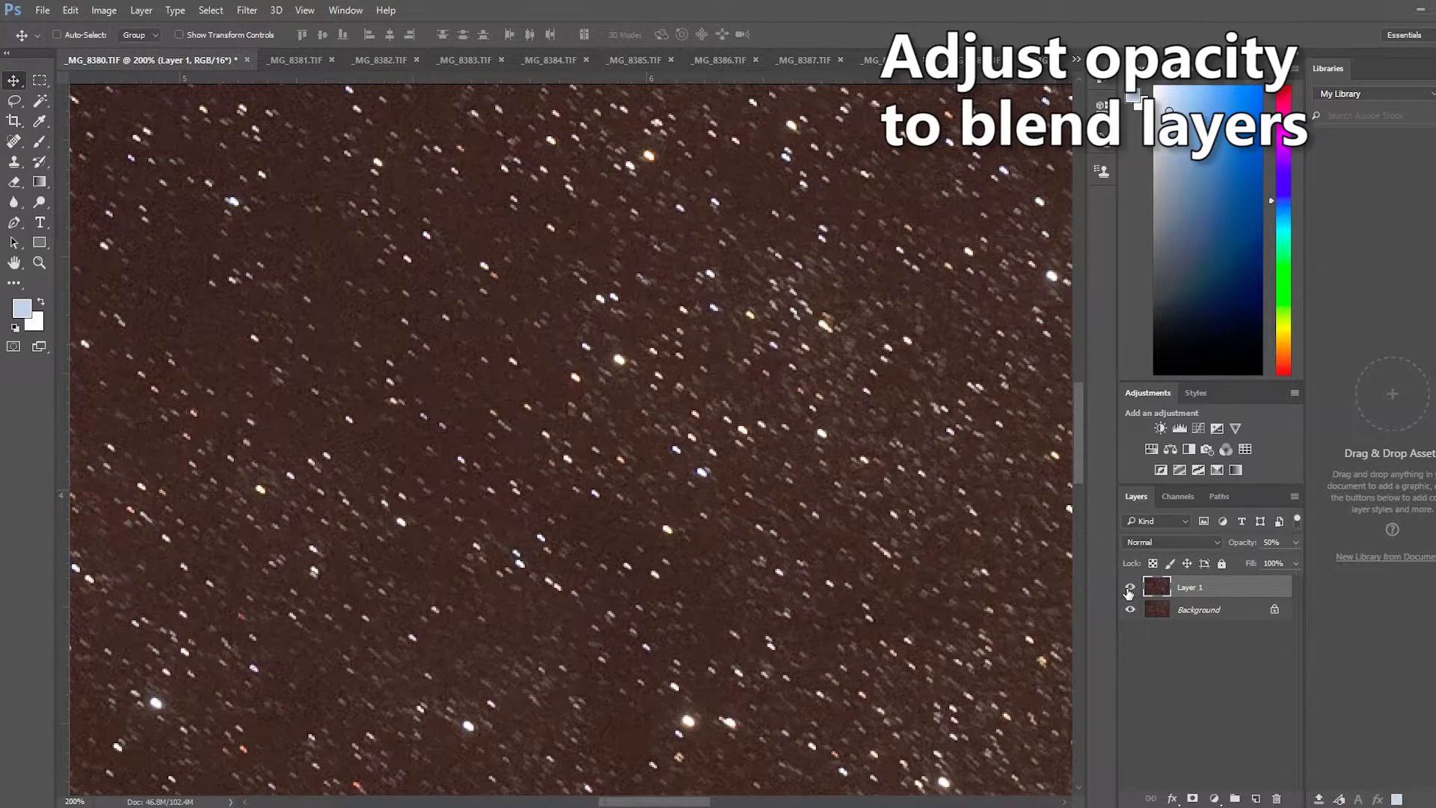
click(1130, 591)
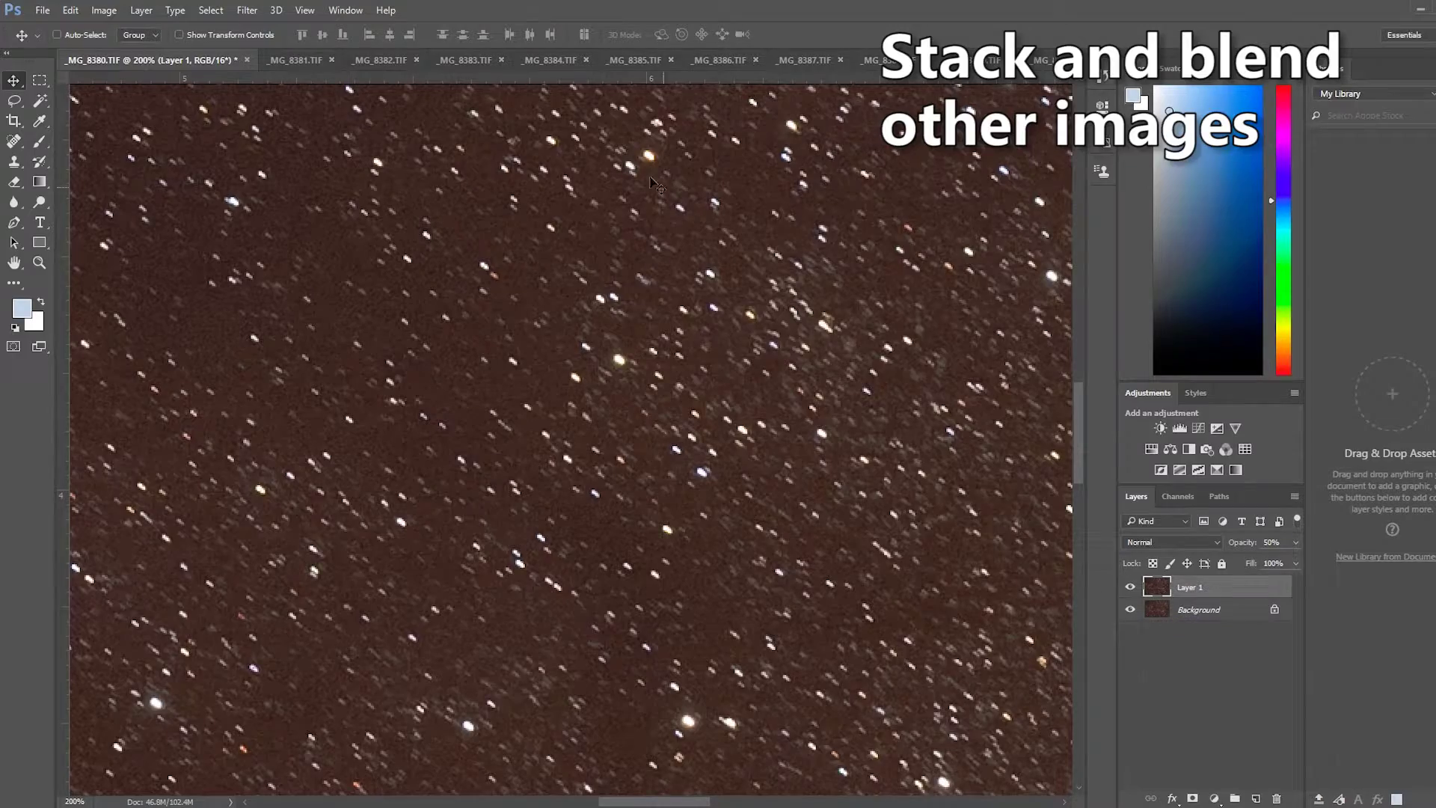
- Select all of the _MG_8382.TIF frame and copy it
click(372, 60)
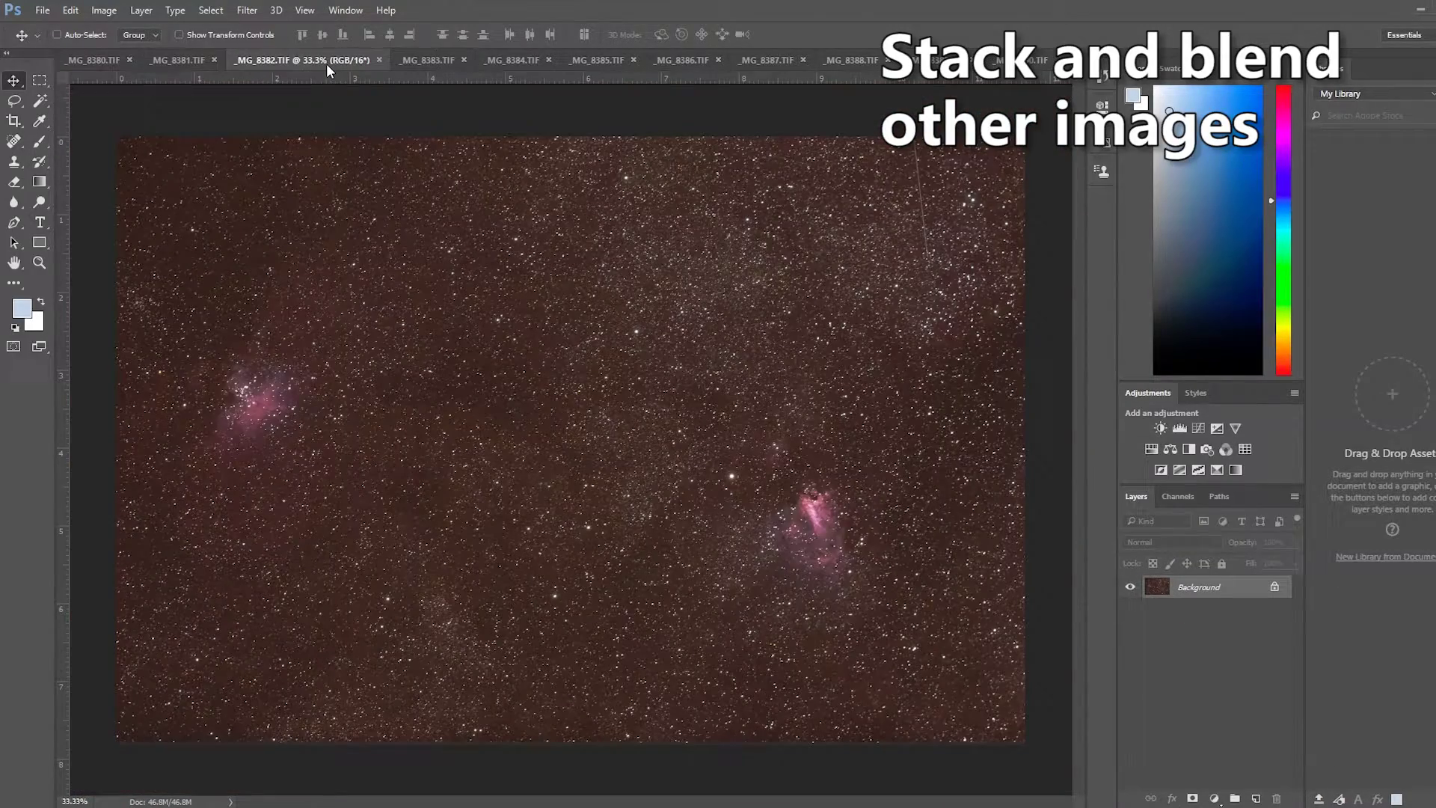
click(211, 10)
click(227, 31)
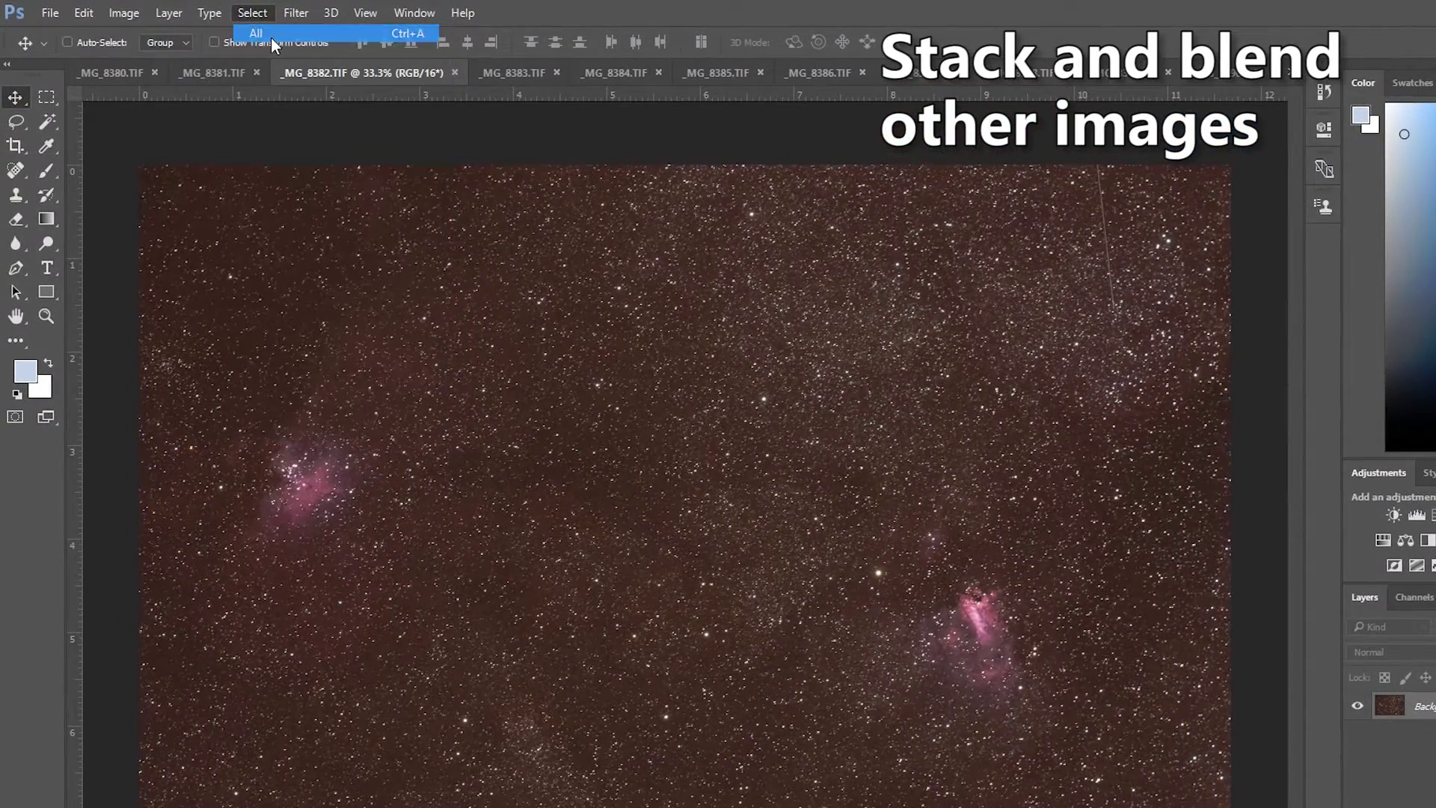
click(84, 13)
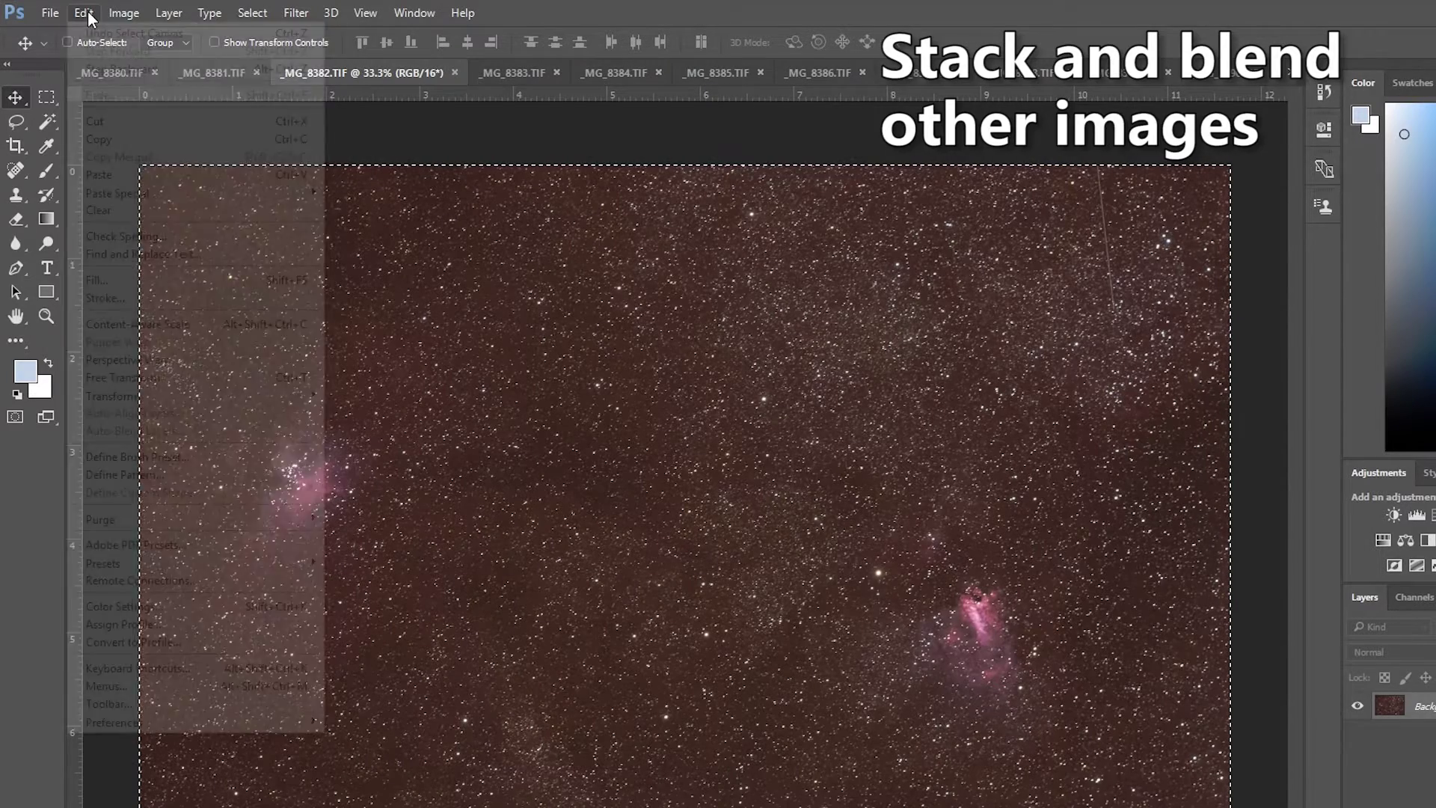
click(98, 139)
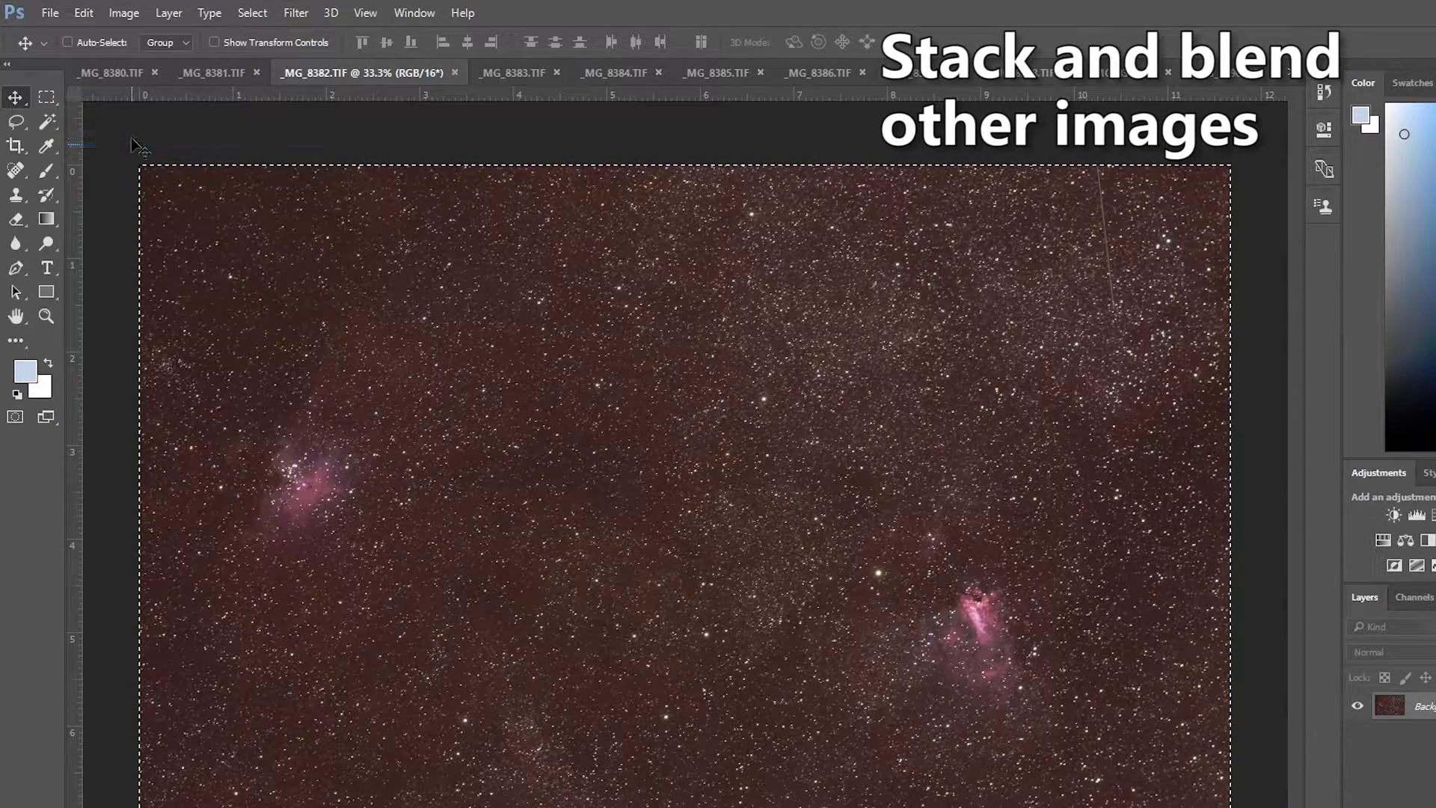
- Paste the copied frame into the _MG_8380 stack as Layer 2
click(91, 73)
key(ctrl+v)
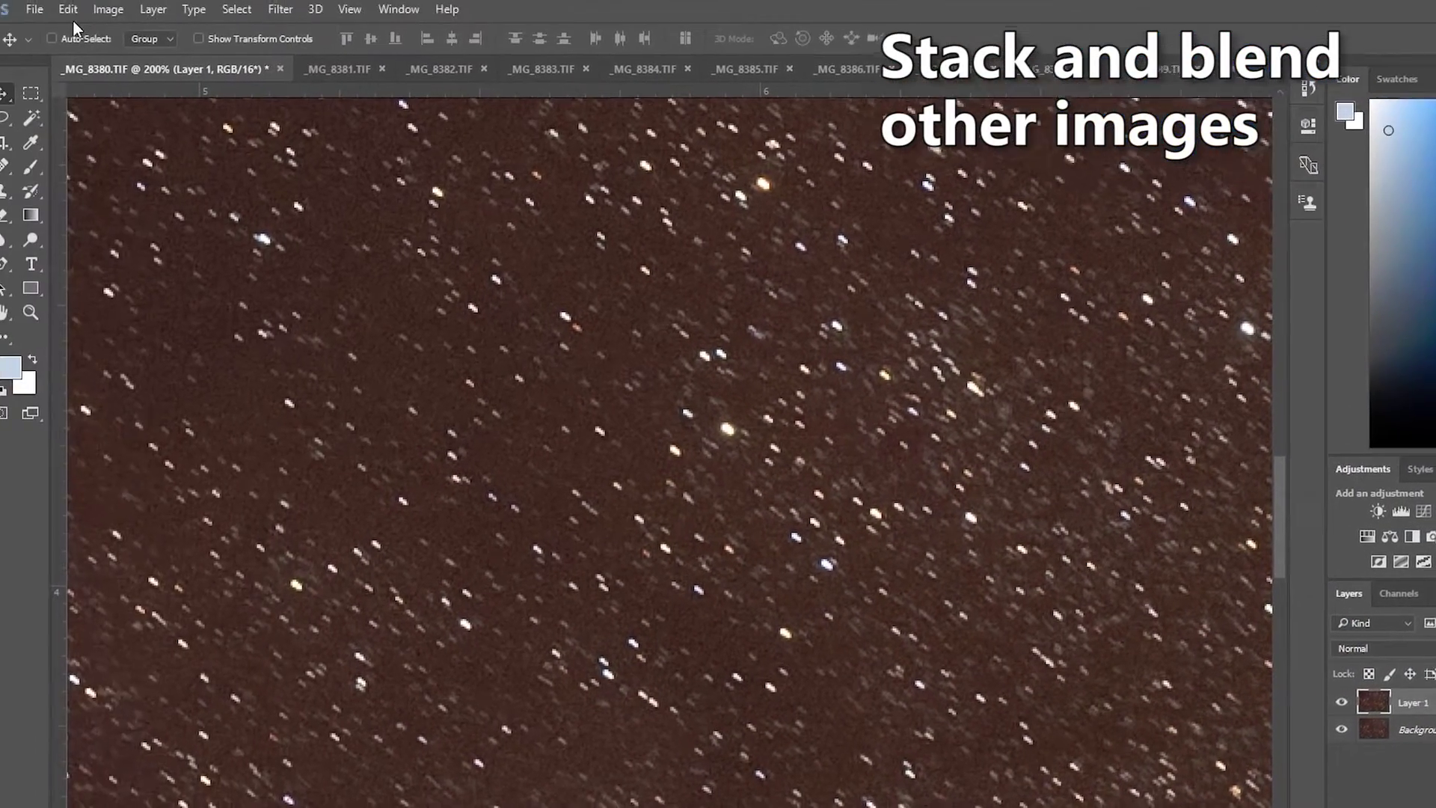
click(83, 14)
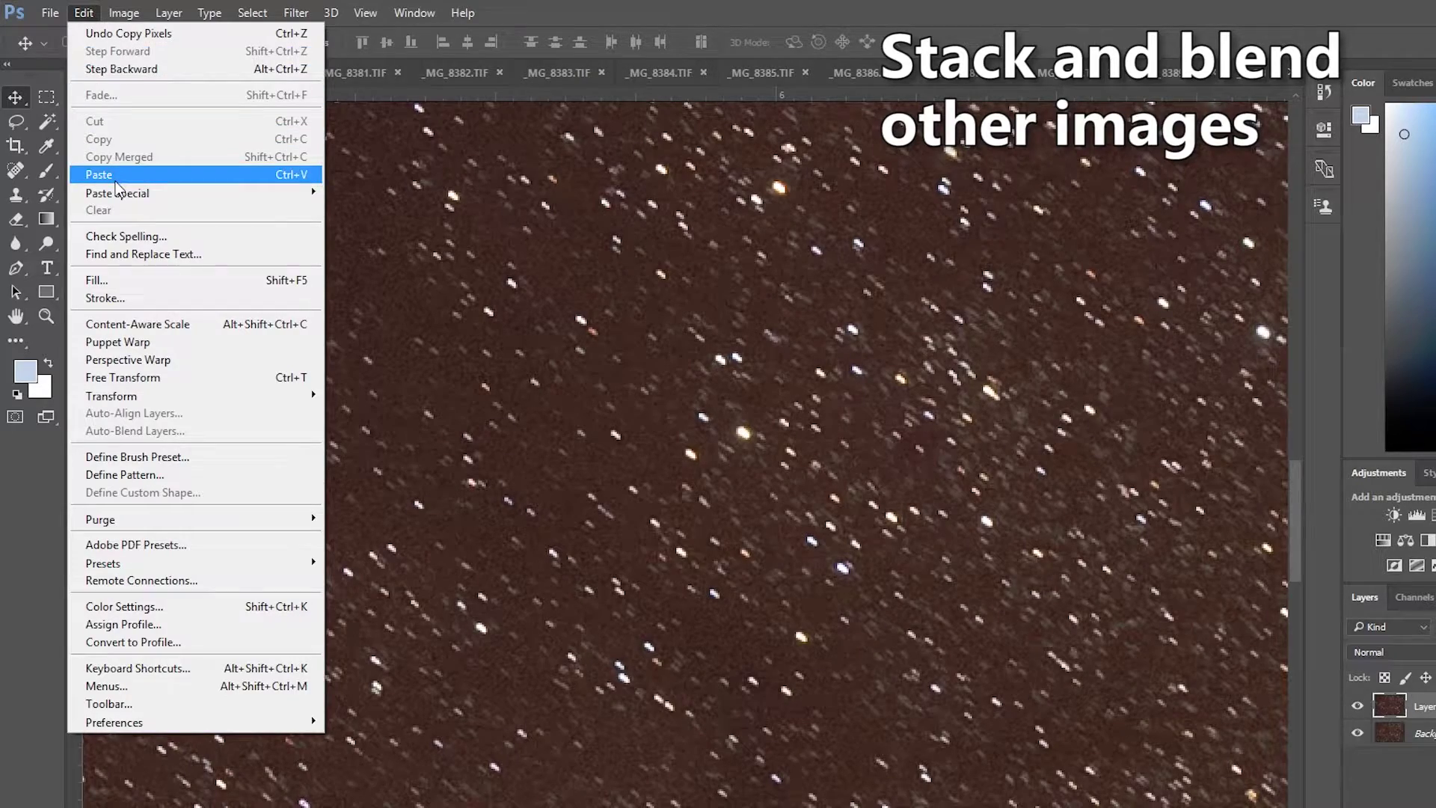
click(116, 181)
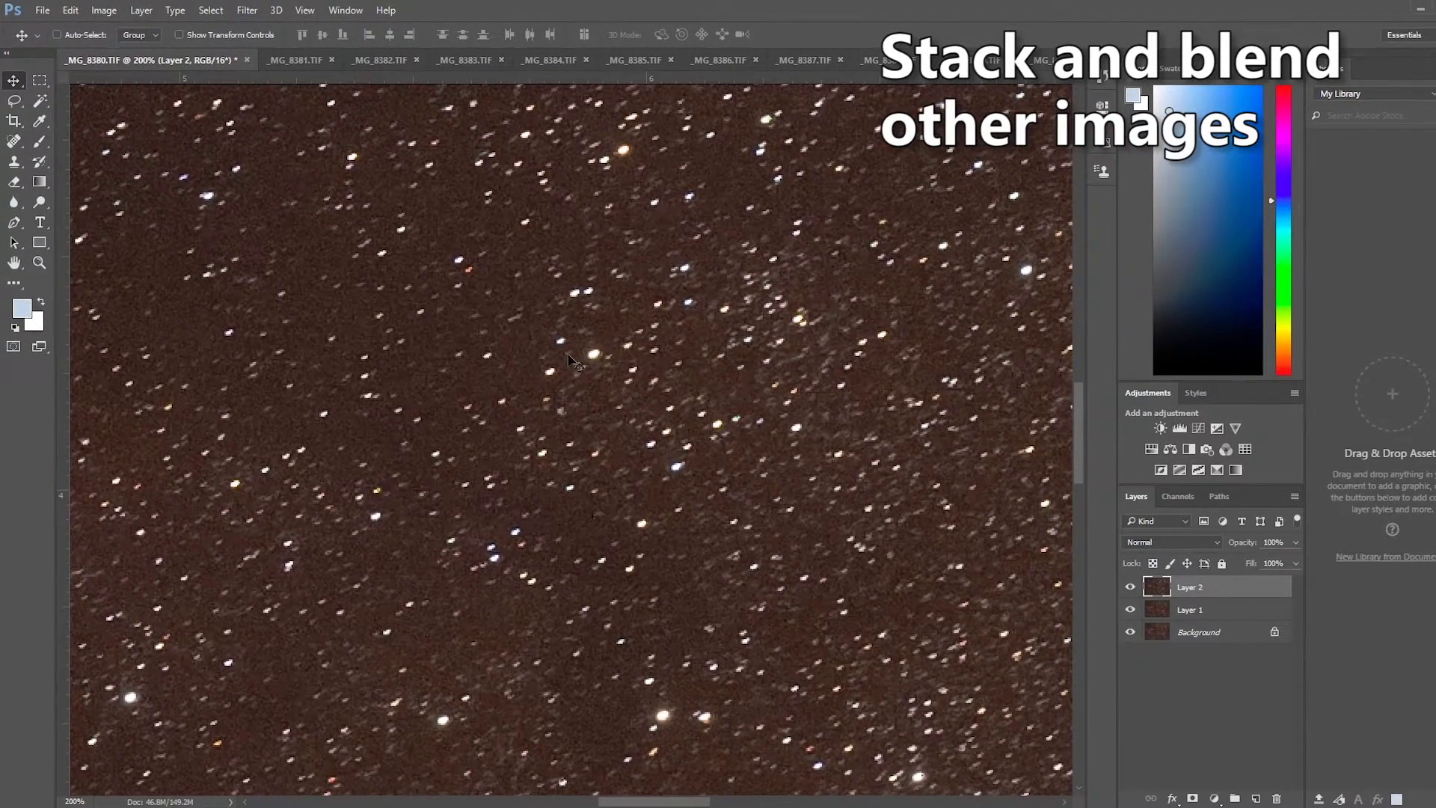
- Toggle Layer 2's visibility twice to compare it with the frames below
click(1131, 589)
click(1131, 588)
click(1131, 589)
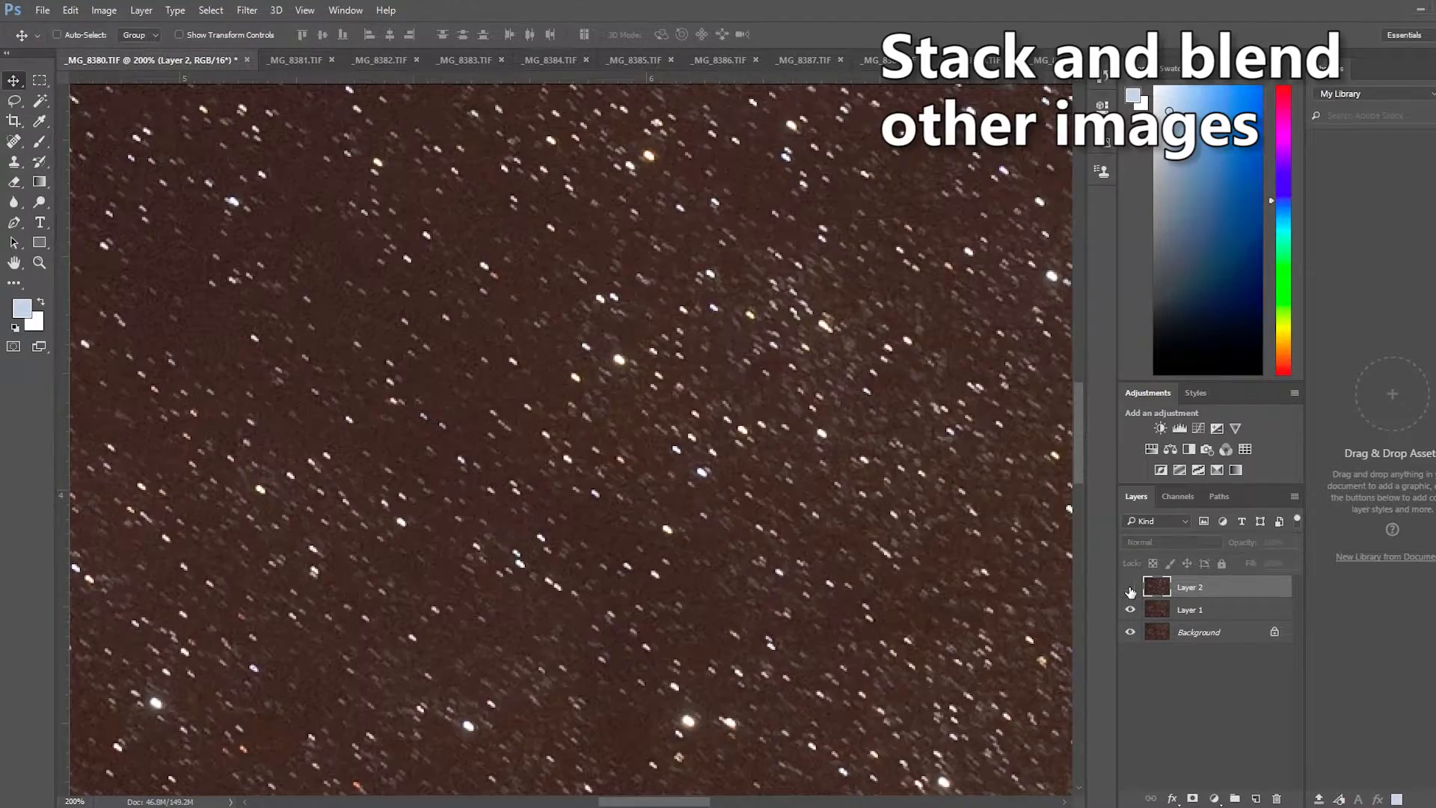
click(1130, 588)
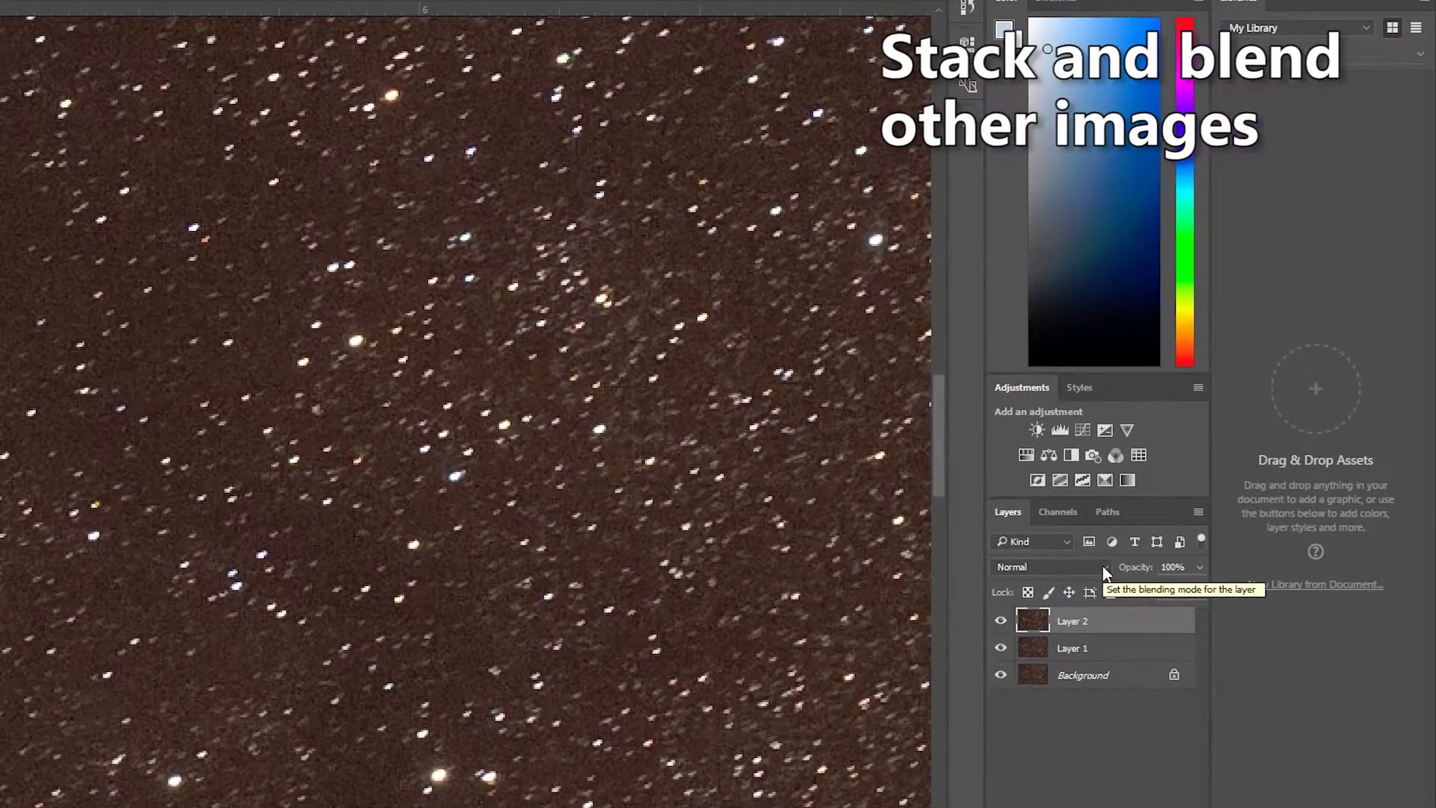
- Set Layer 2 to Lighten and shift it about 0.05 in to align its stars
click(1104, 573)
click(1014, 317)
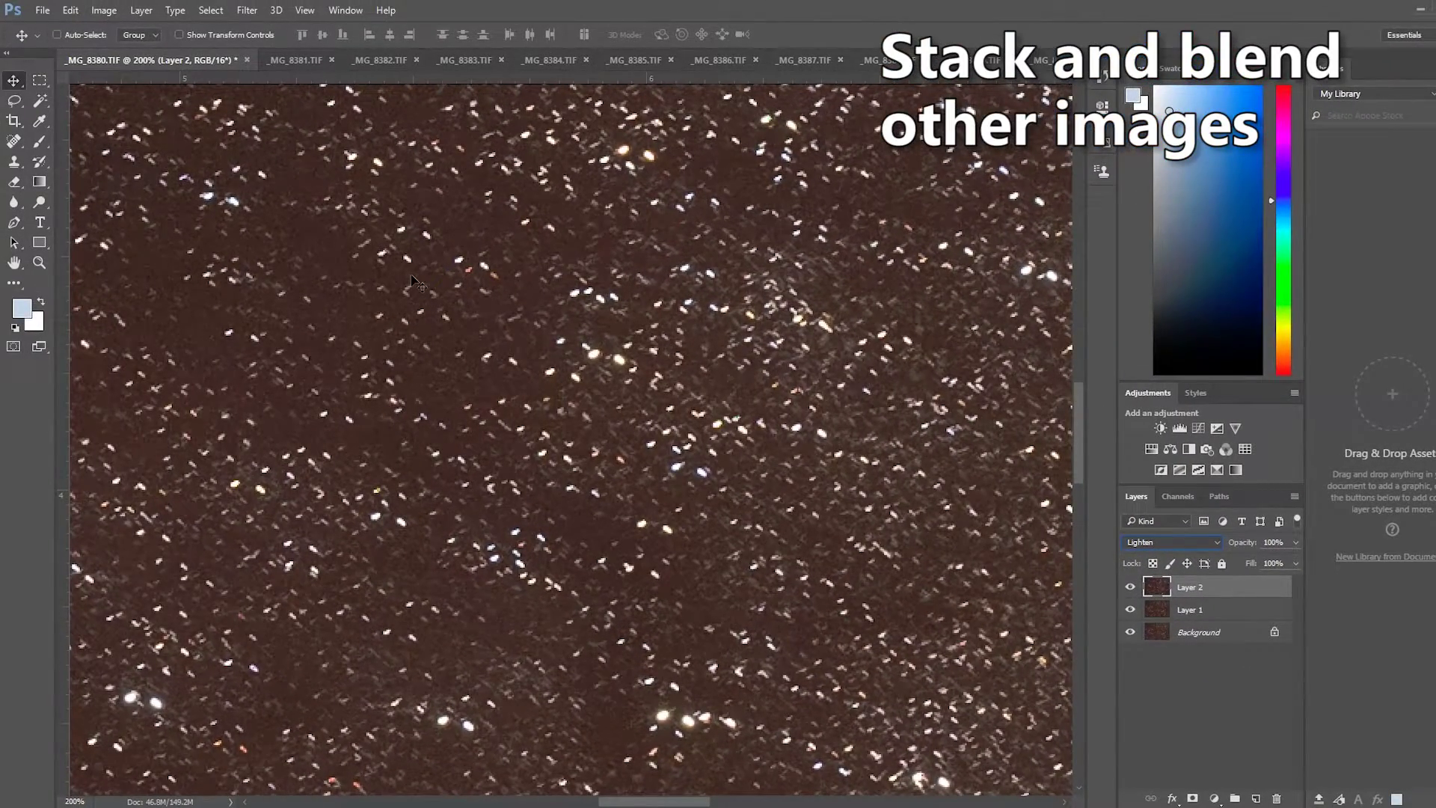
drag(592, 361, 615, 365)
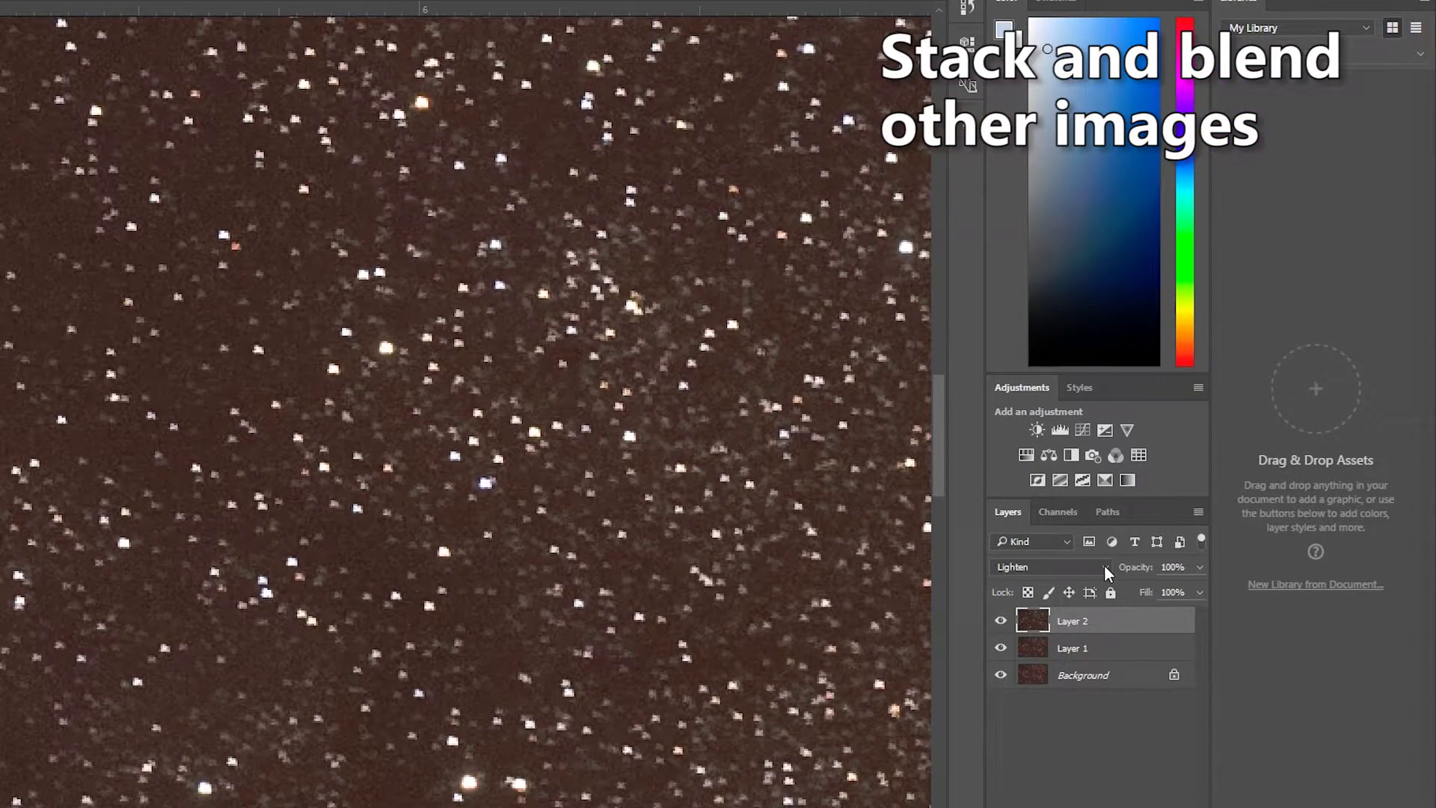
click(1107, 573)
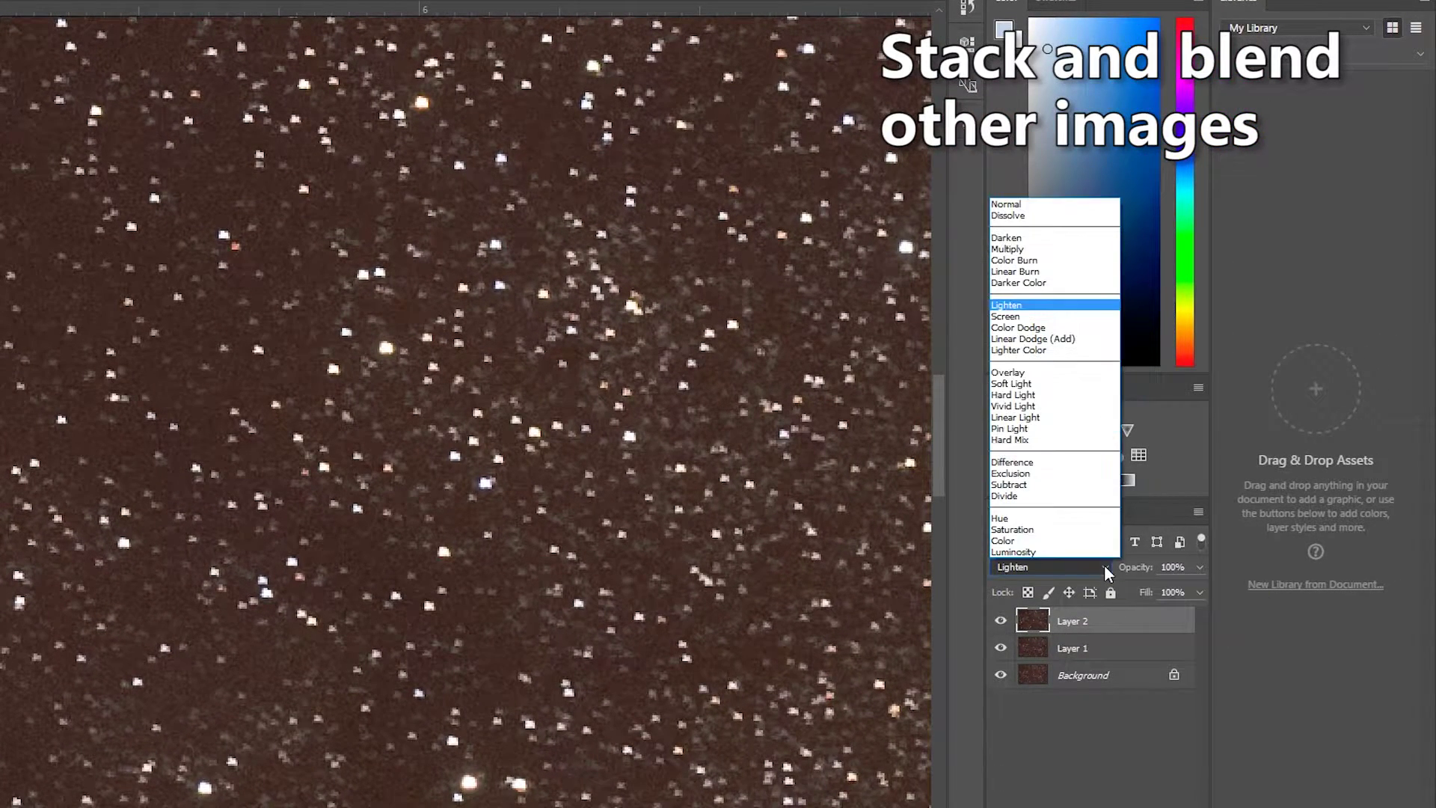
- Return Layer 2 to Normal blending and lower its opacity to 33%
click(1057, 205)
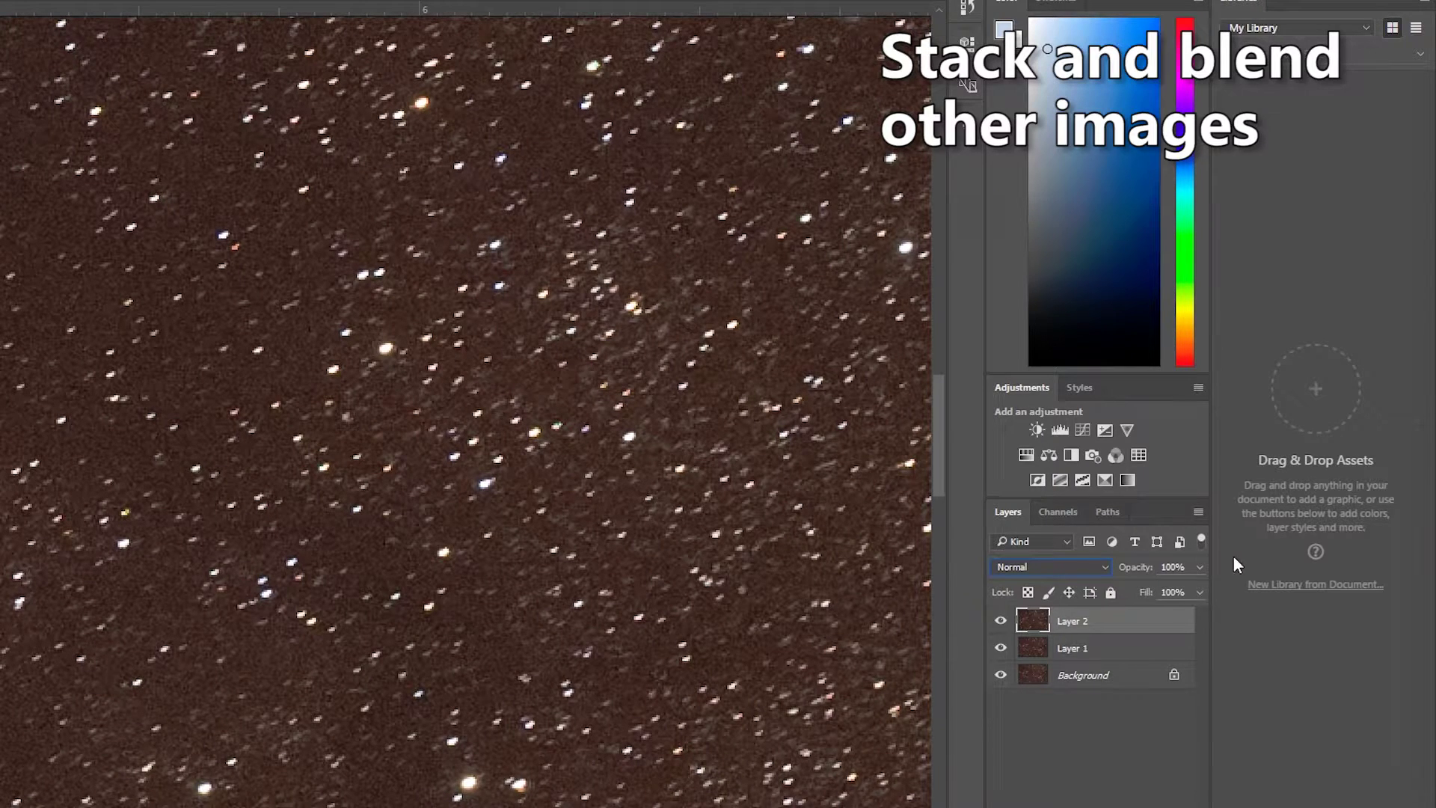
click(1199, 567)
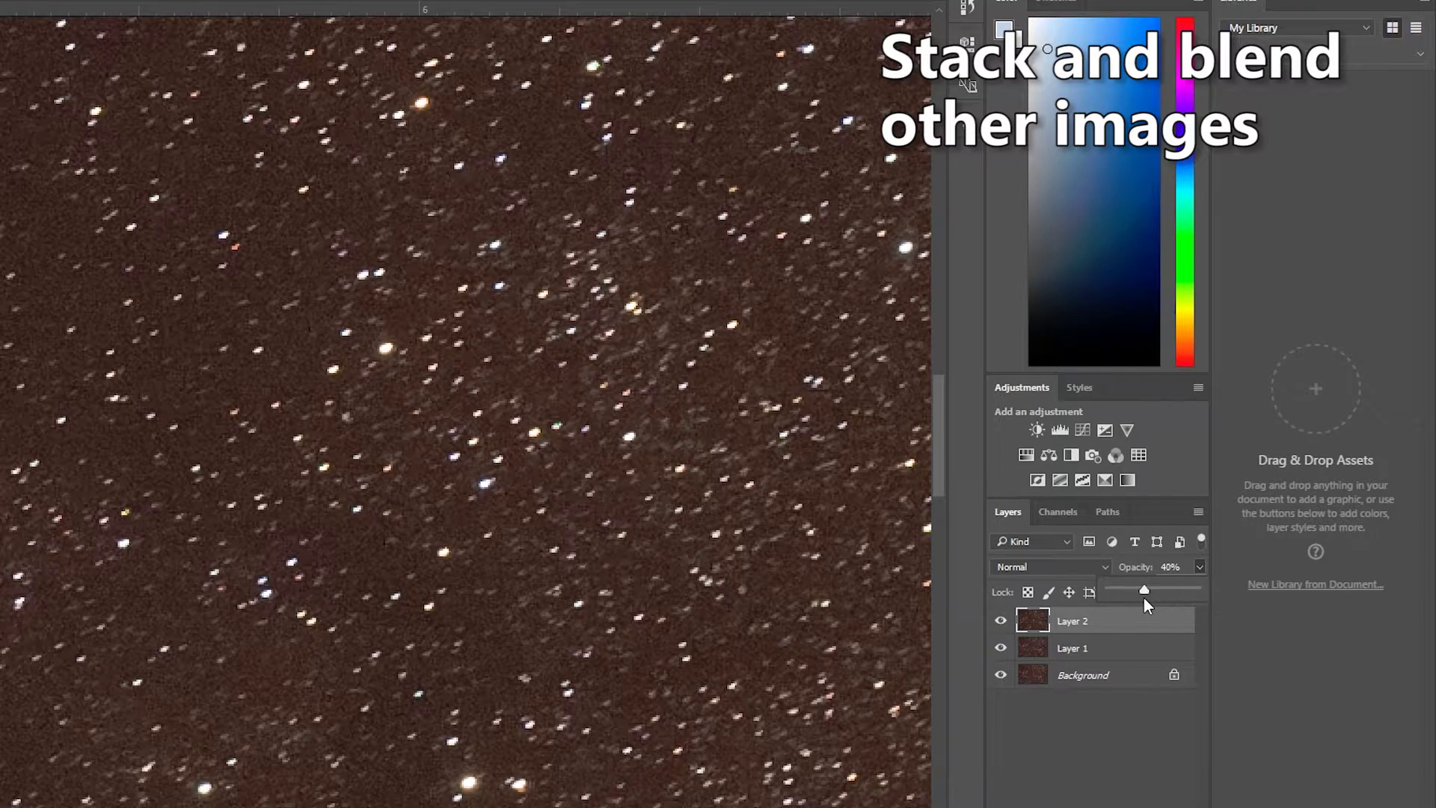
drag(1145, 598, 1137, 598)
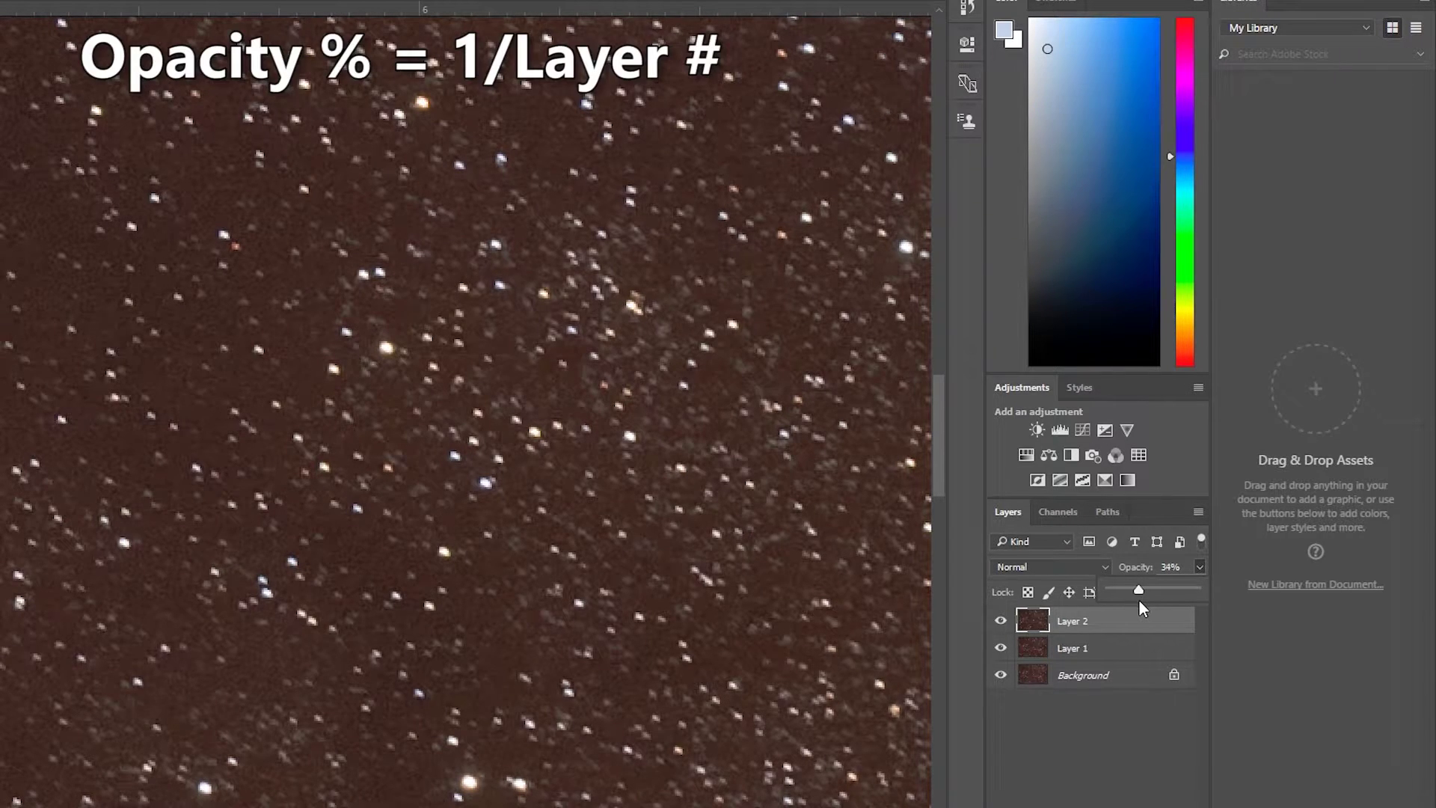
click(1075, 709)
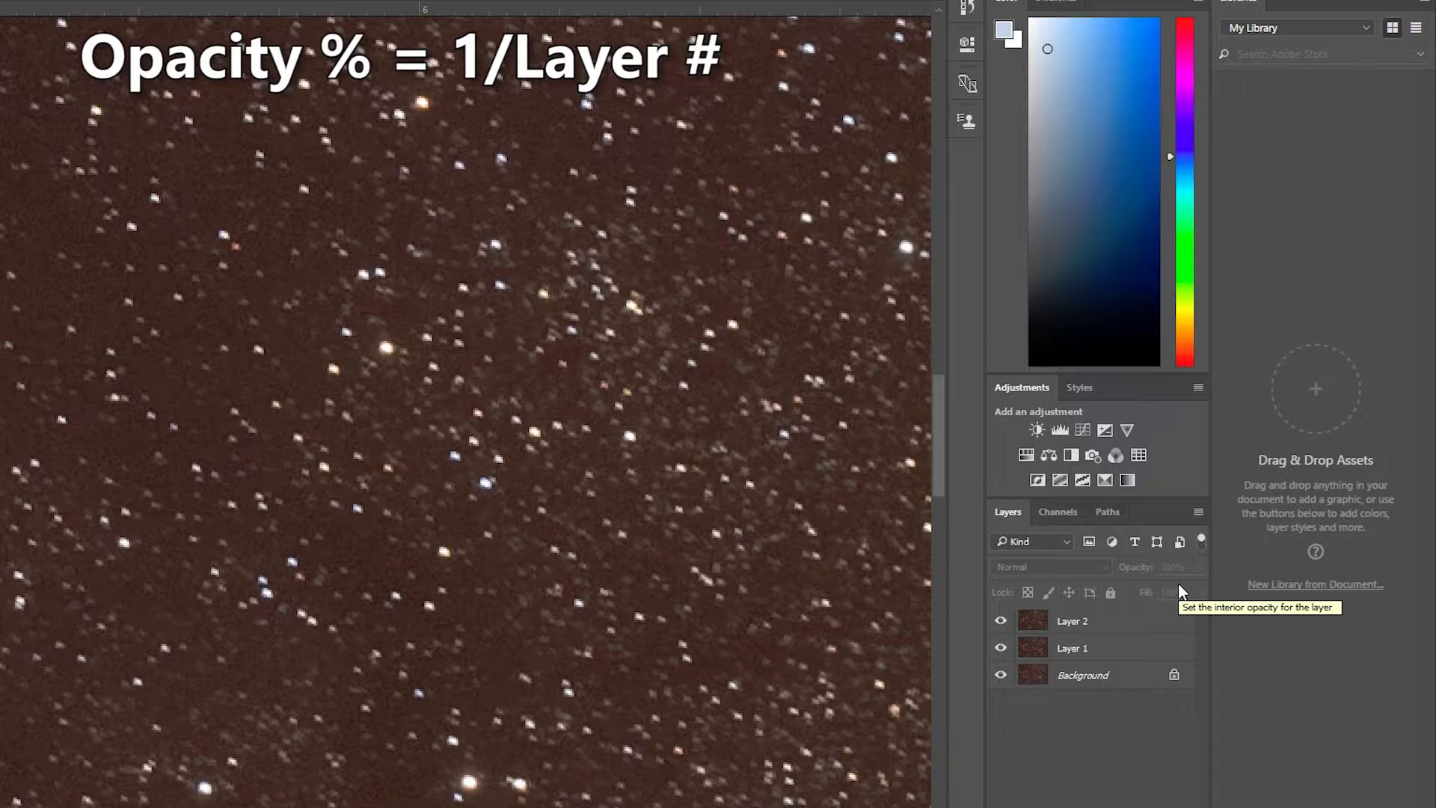
click(1151, 632)
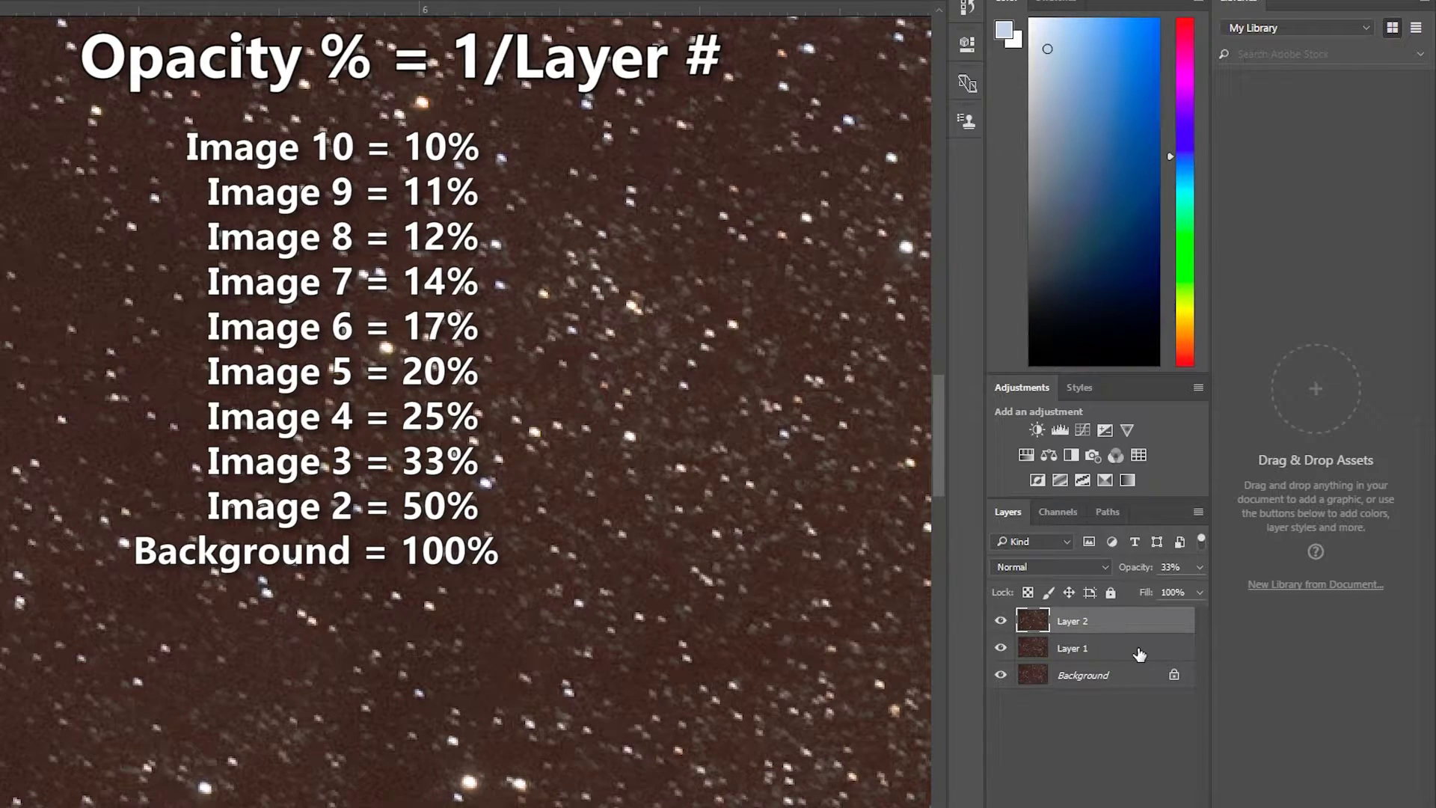
click(1140, 653)
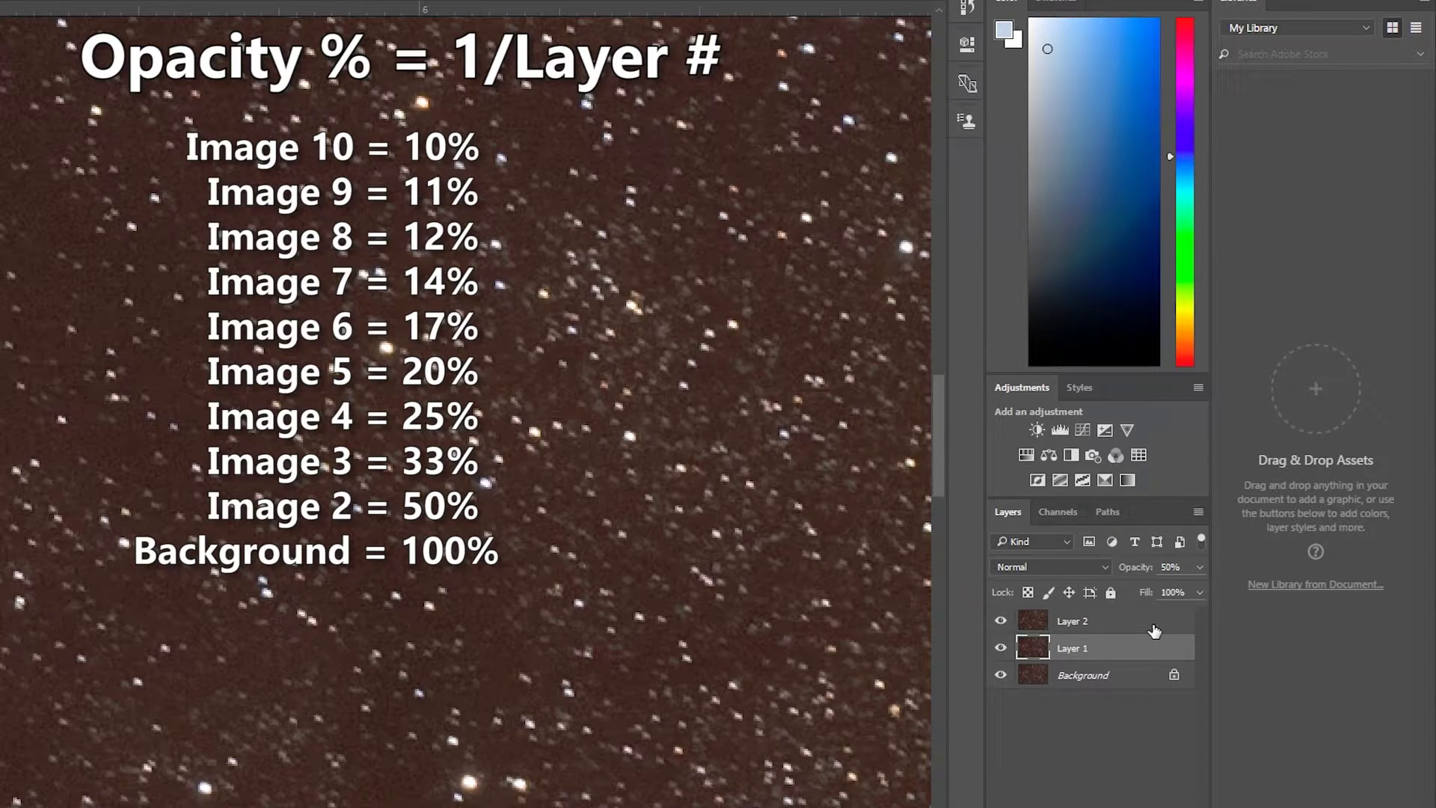
click(1155, 630)
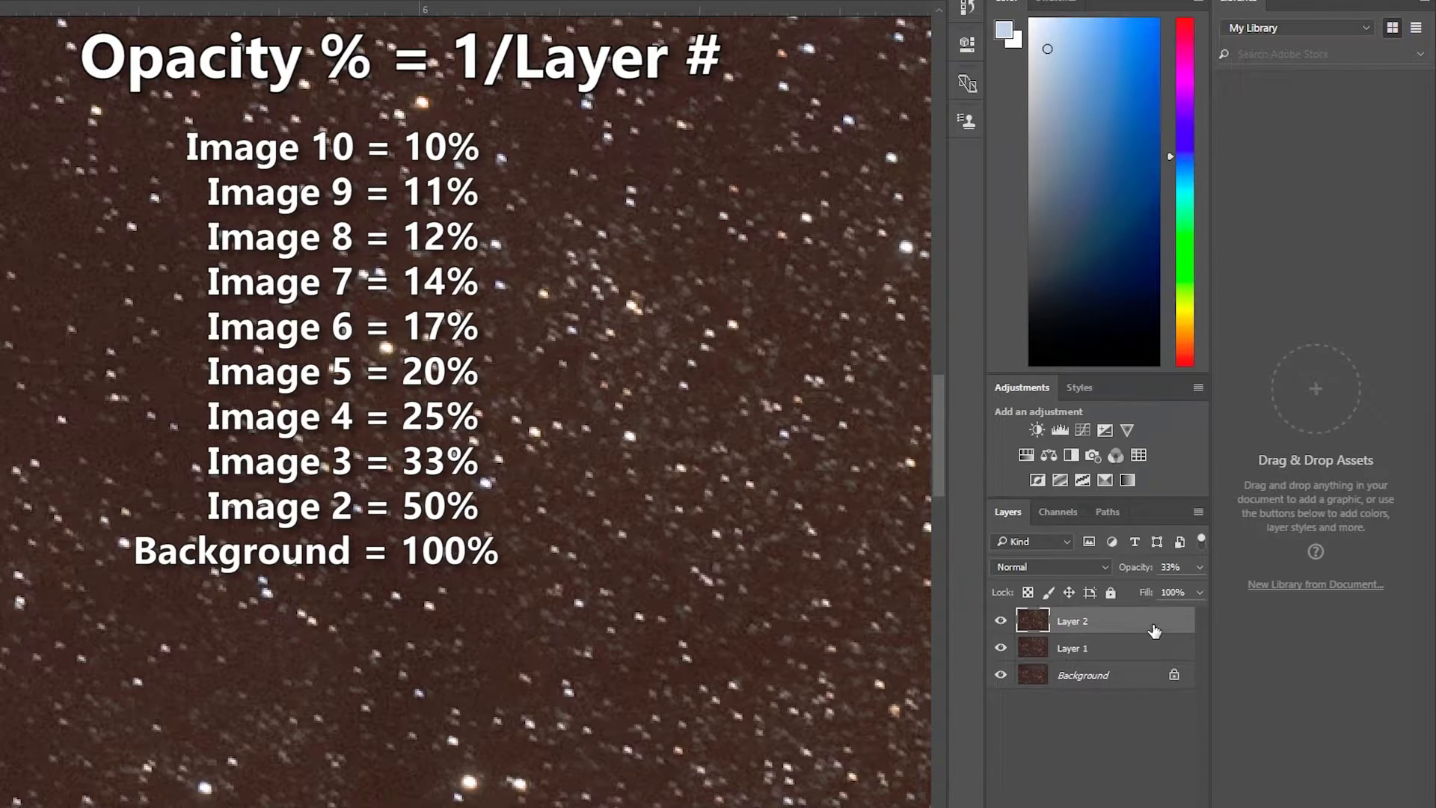
click(1200, 567)
mouse_move(1140, 590)
mouse_down()
mouse_move(1200, 590)
mouse_move(1131, 593)
mouse_up()
click(1093, 725)
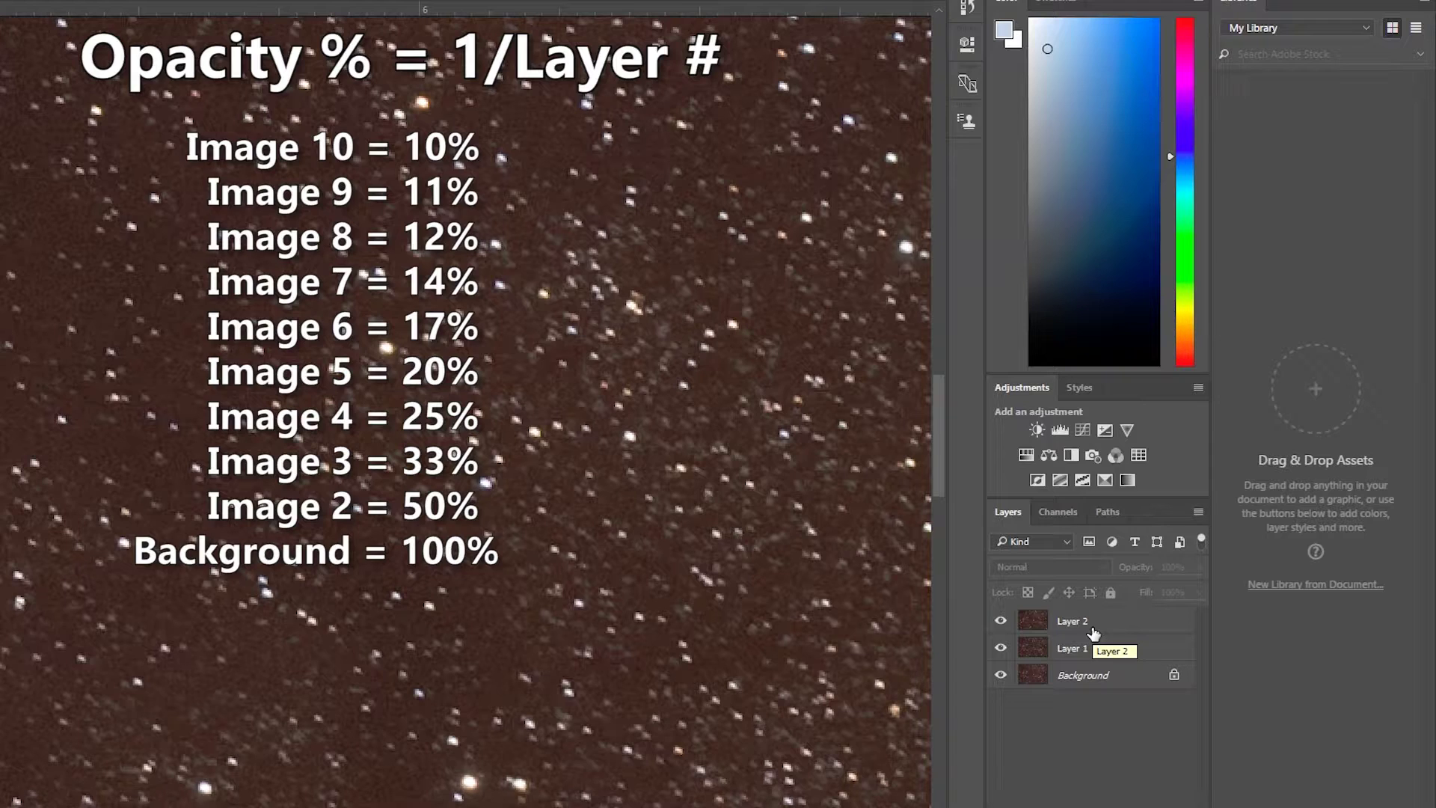
click(1152, 652)
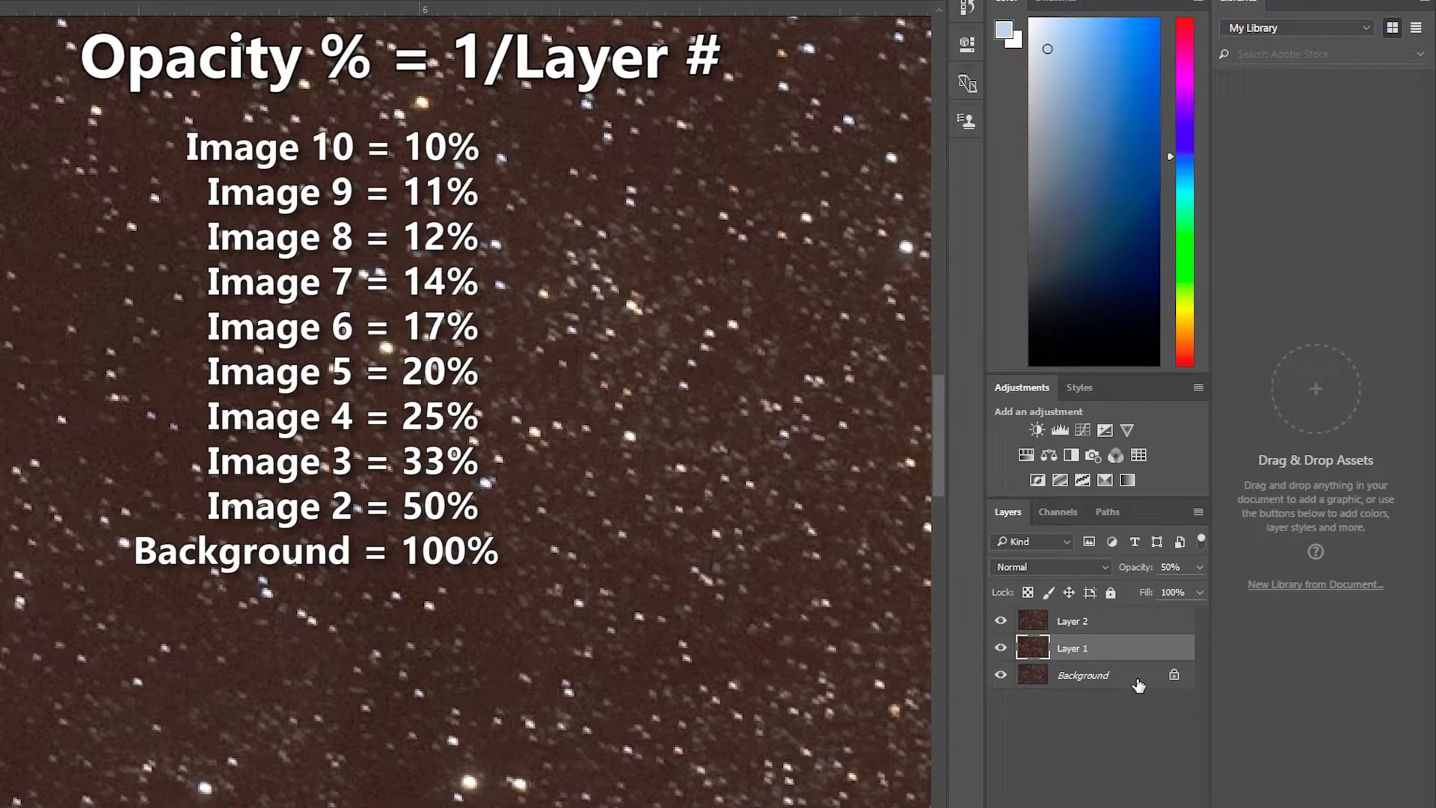
click(1164, 621)
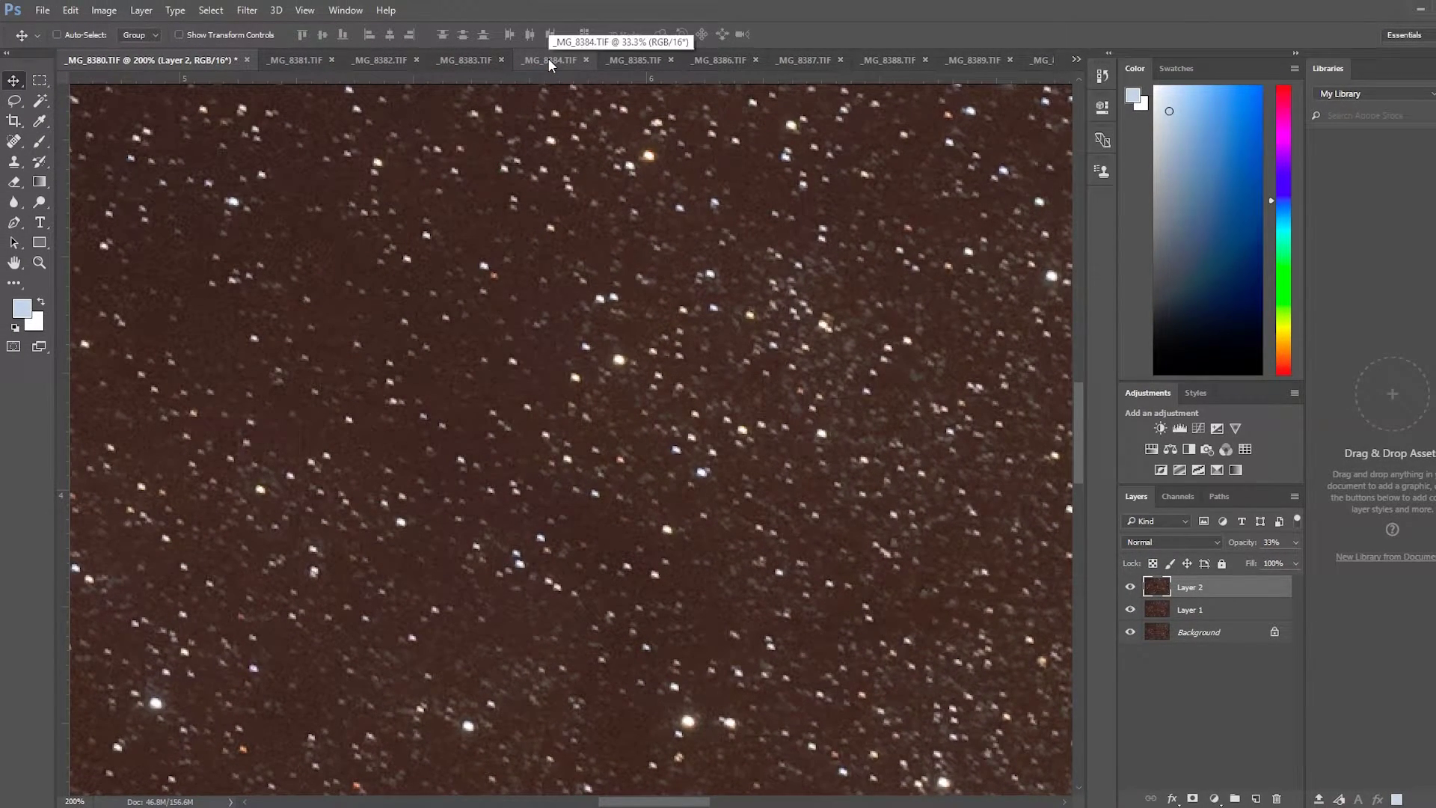
- Copy the whole _MG_8383.TIF frame and paste it into _MG_8380 as Layer 3 at 100%
click(474, 63)
click(211, 10)
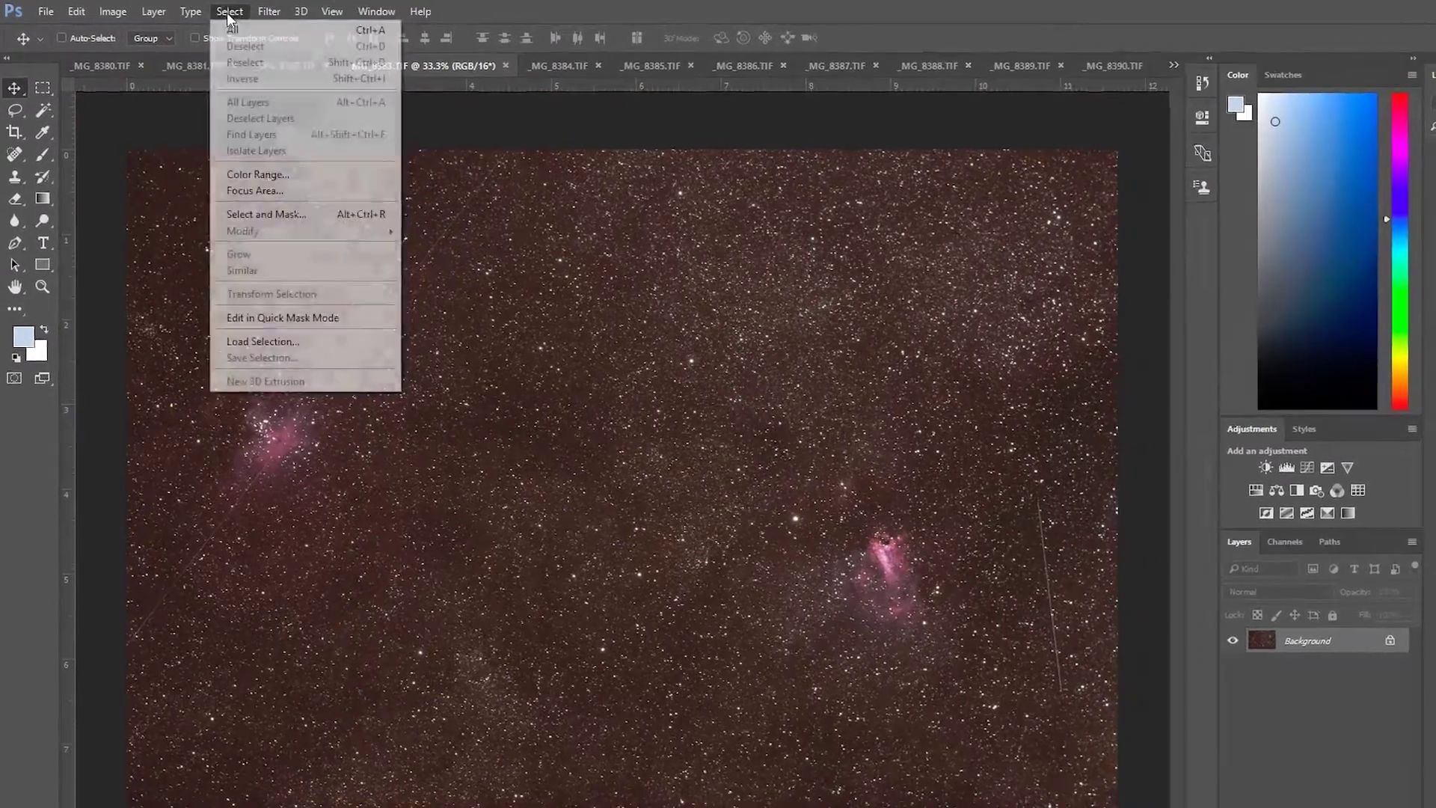
click(228, 28)
click(70, 9)
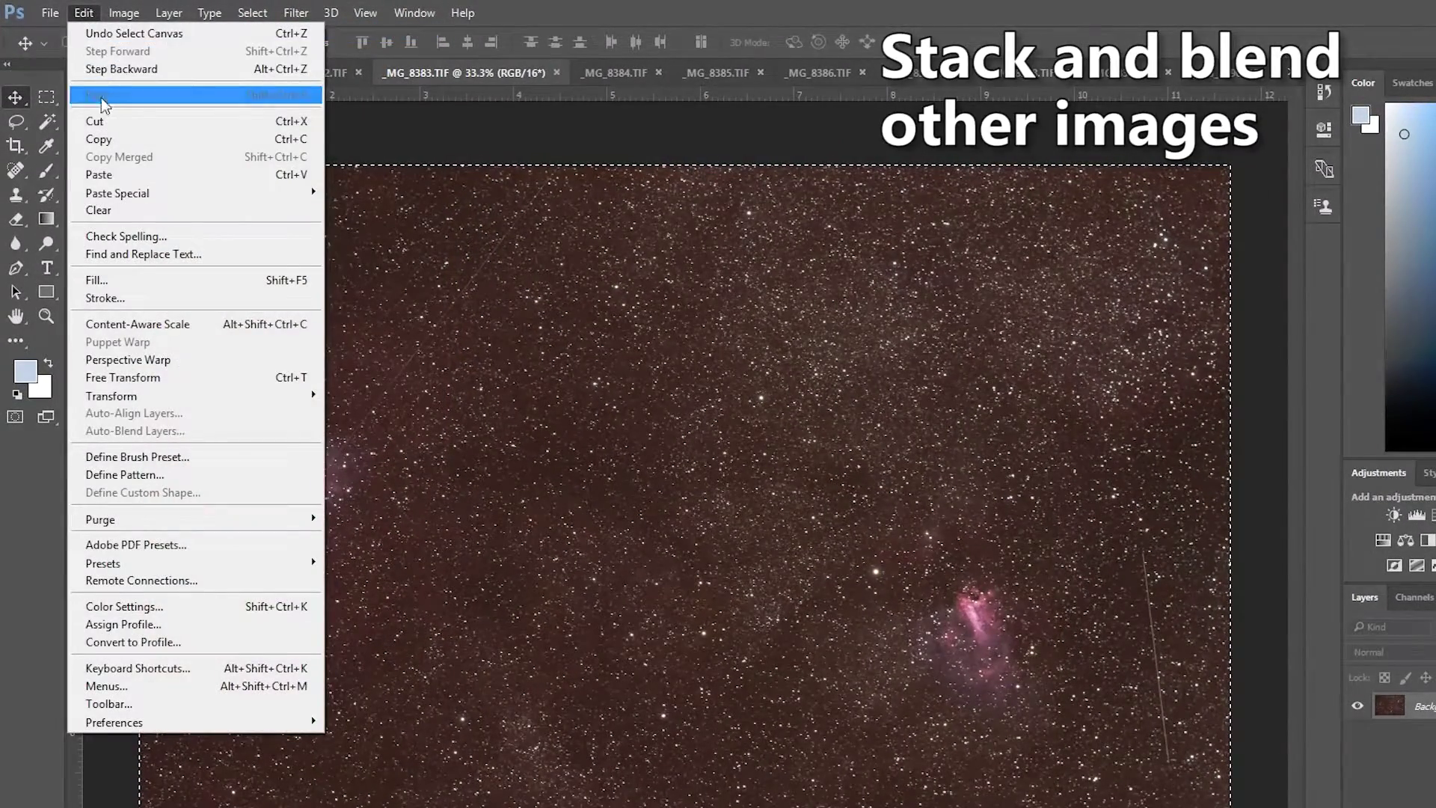
click(111, 141)
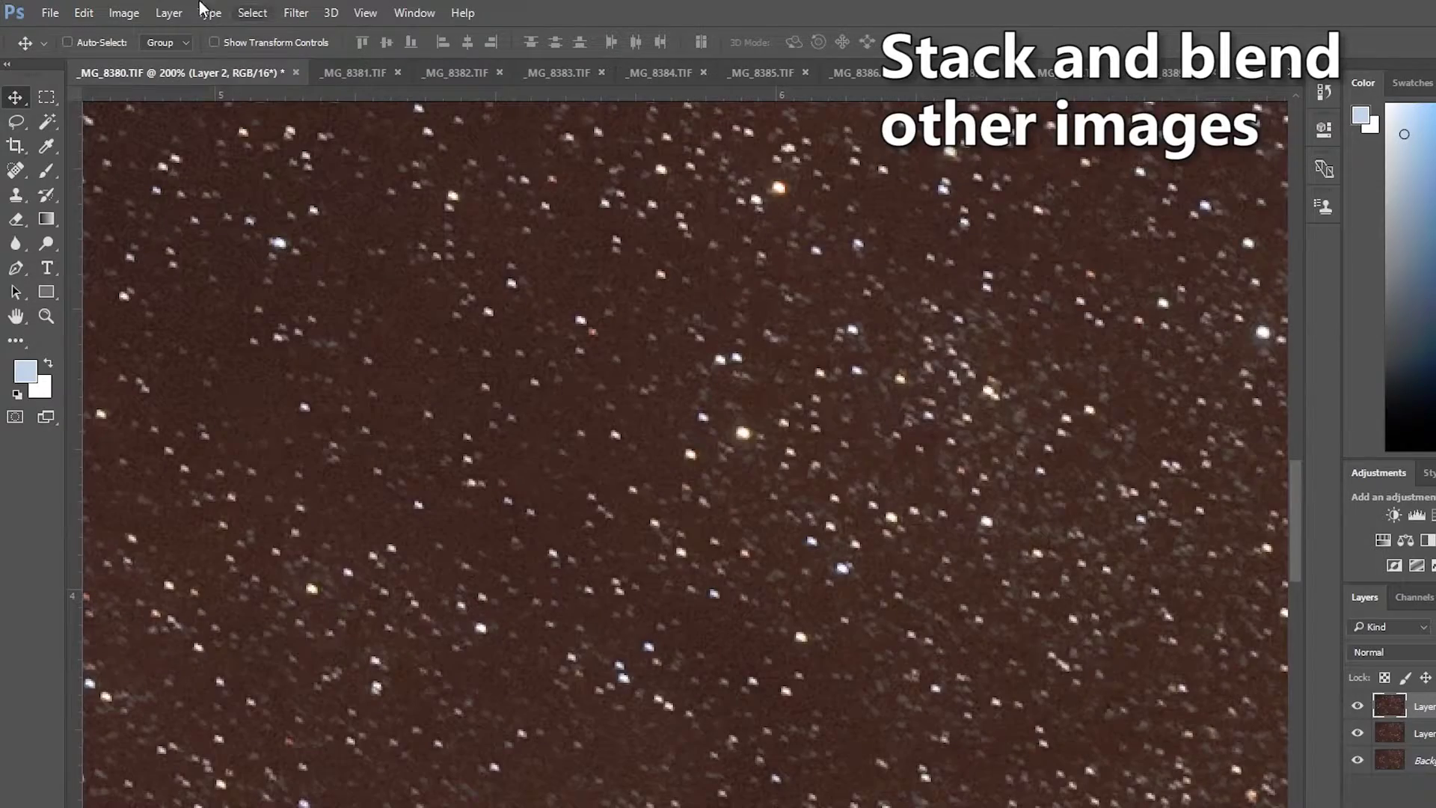
click(83, 13)
click(105, 170)
- Blend Layer 3 in Lighten mode and shift it about 0.08 by 0.03 in to align its stars
click(1096, 570)
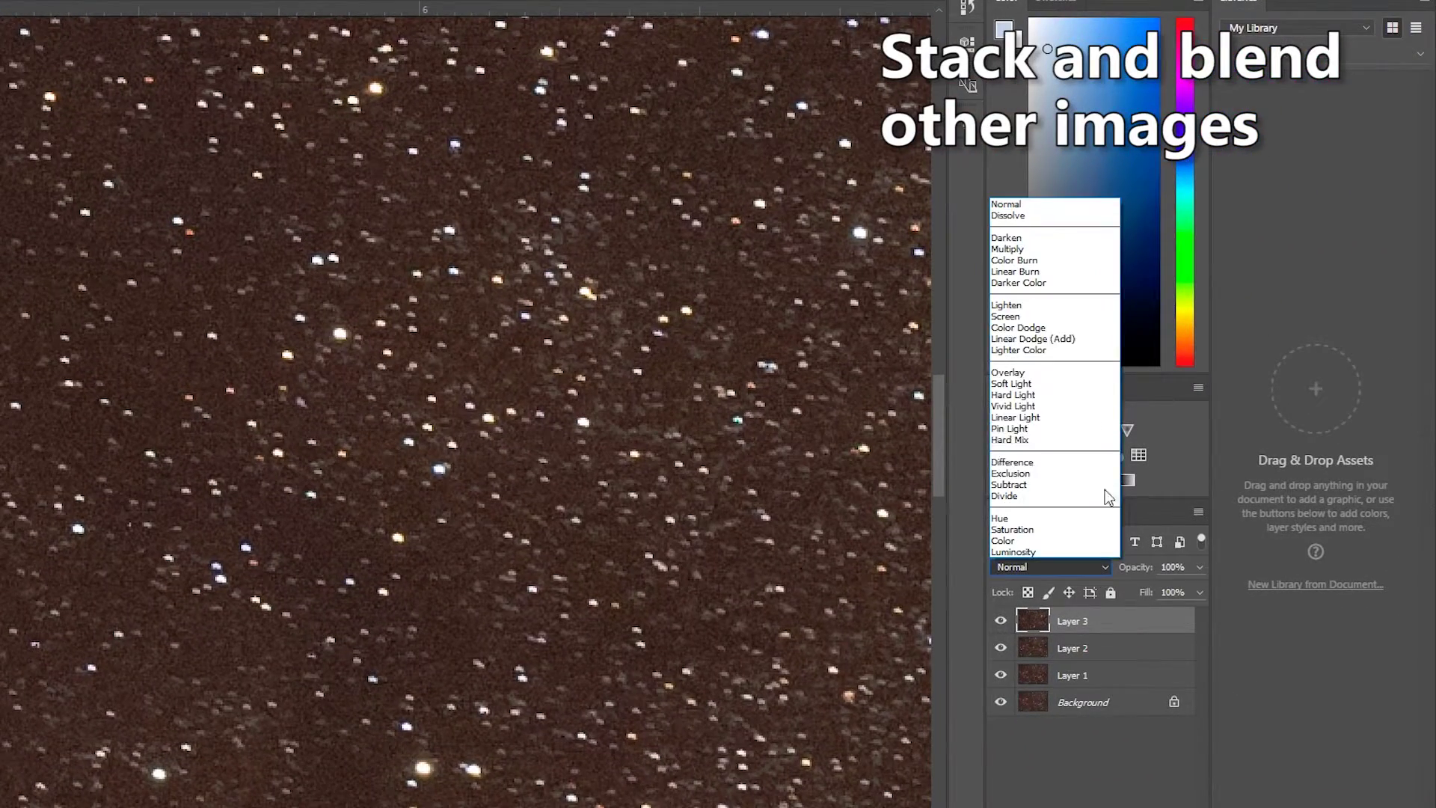
click(1070, 306)
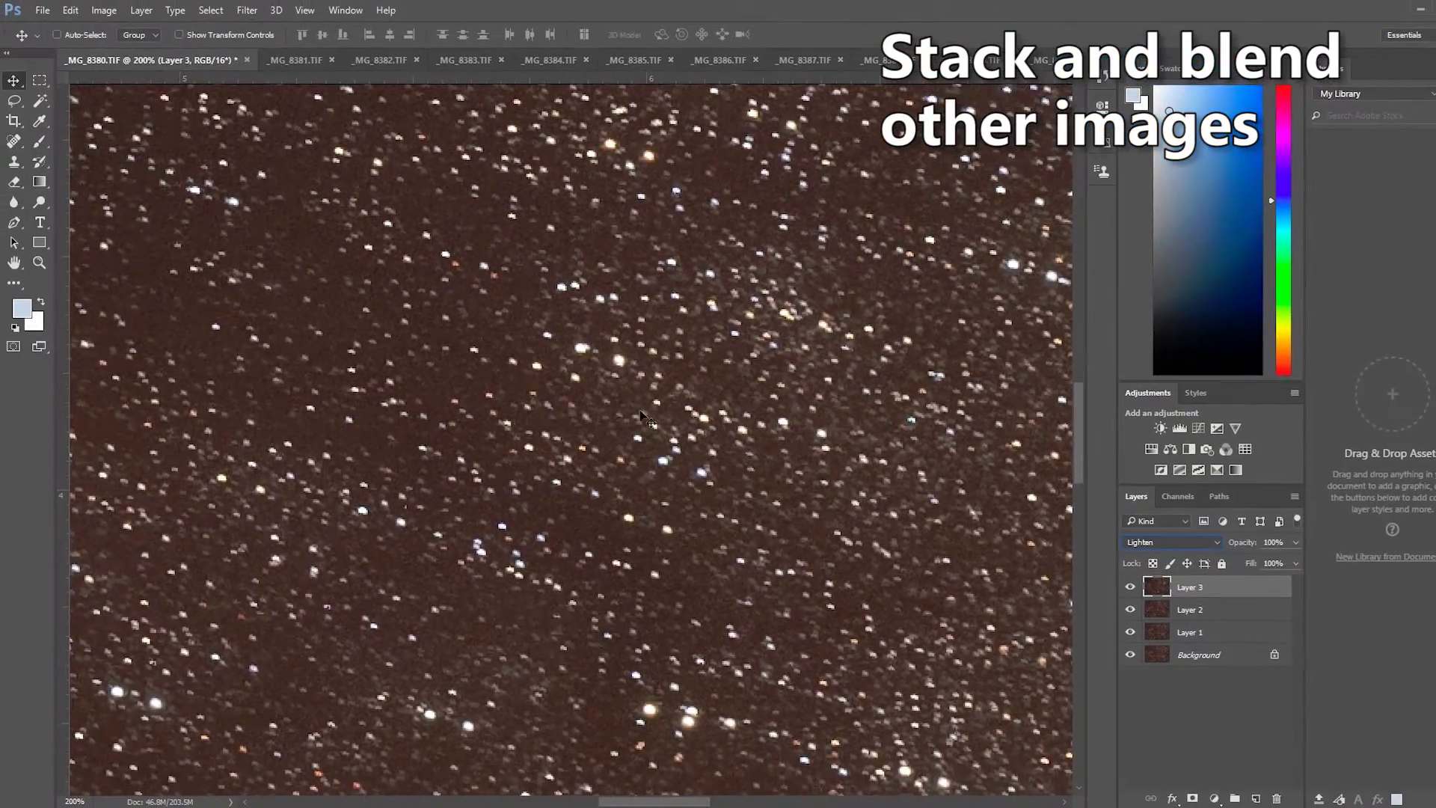
mouse_move(642, 413)
mouse_down()
mouse_move(609, 389)
mouse_move(651, 410)
mouse_up()
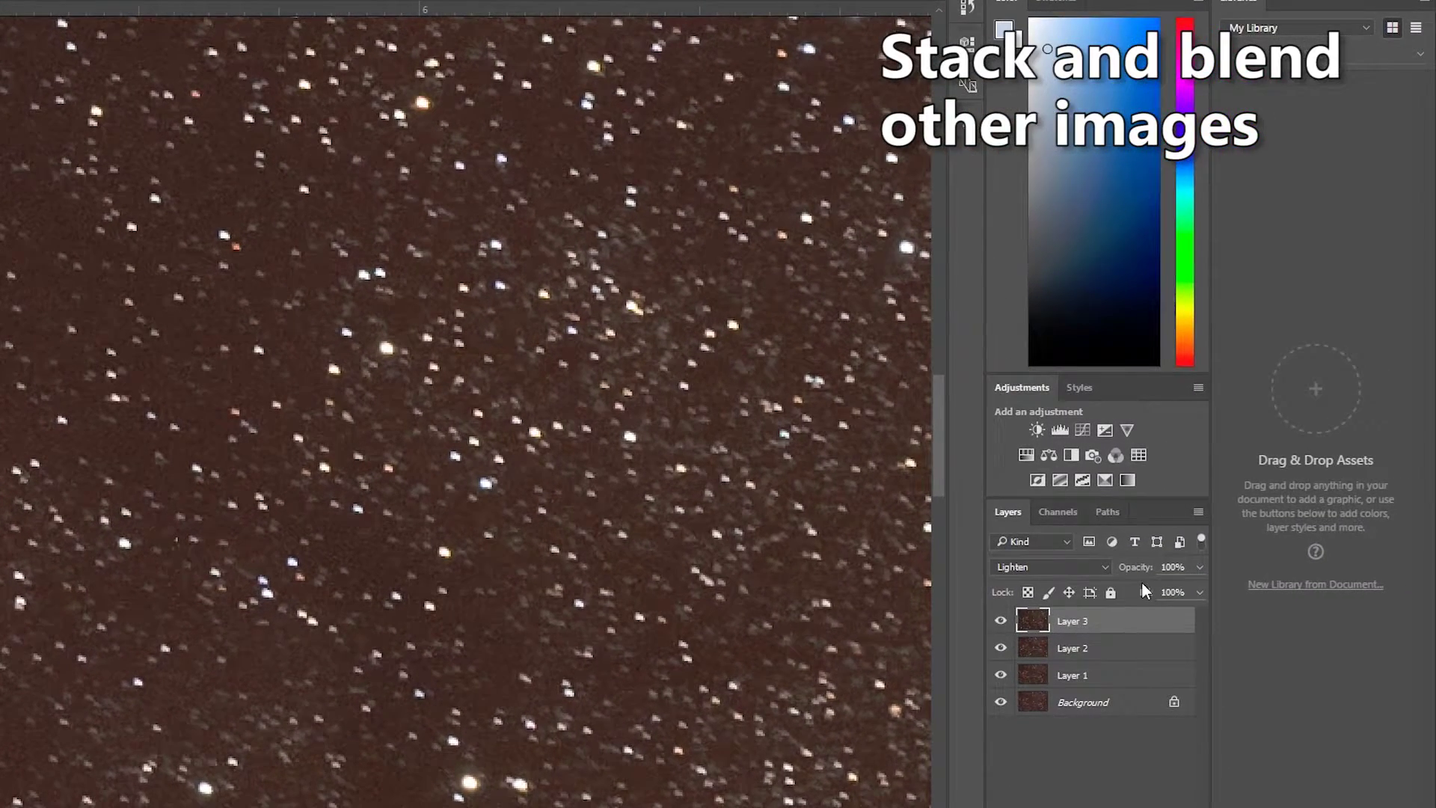
click(1167, 553)
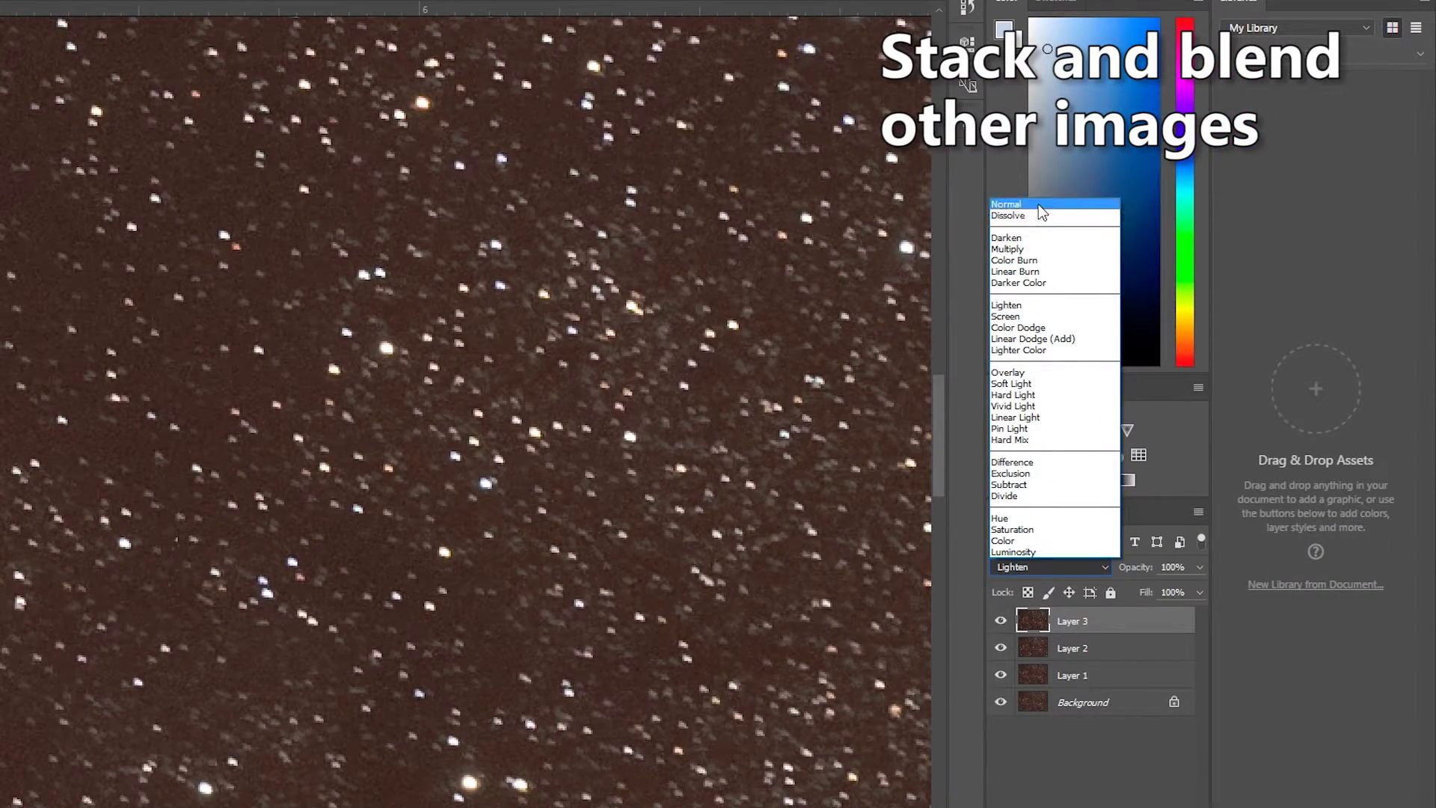
- Return Layer 3 to Normal blending and lower its opacity to 25%
click(1039, 204)
click(1199, 568)
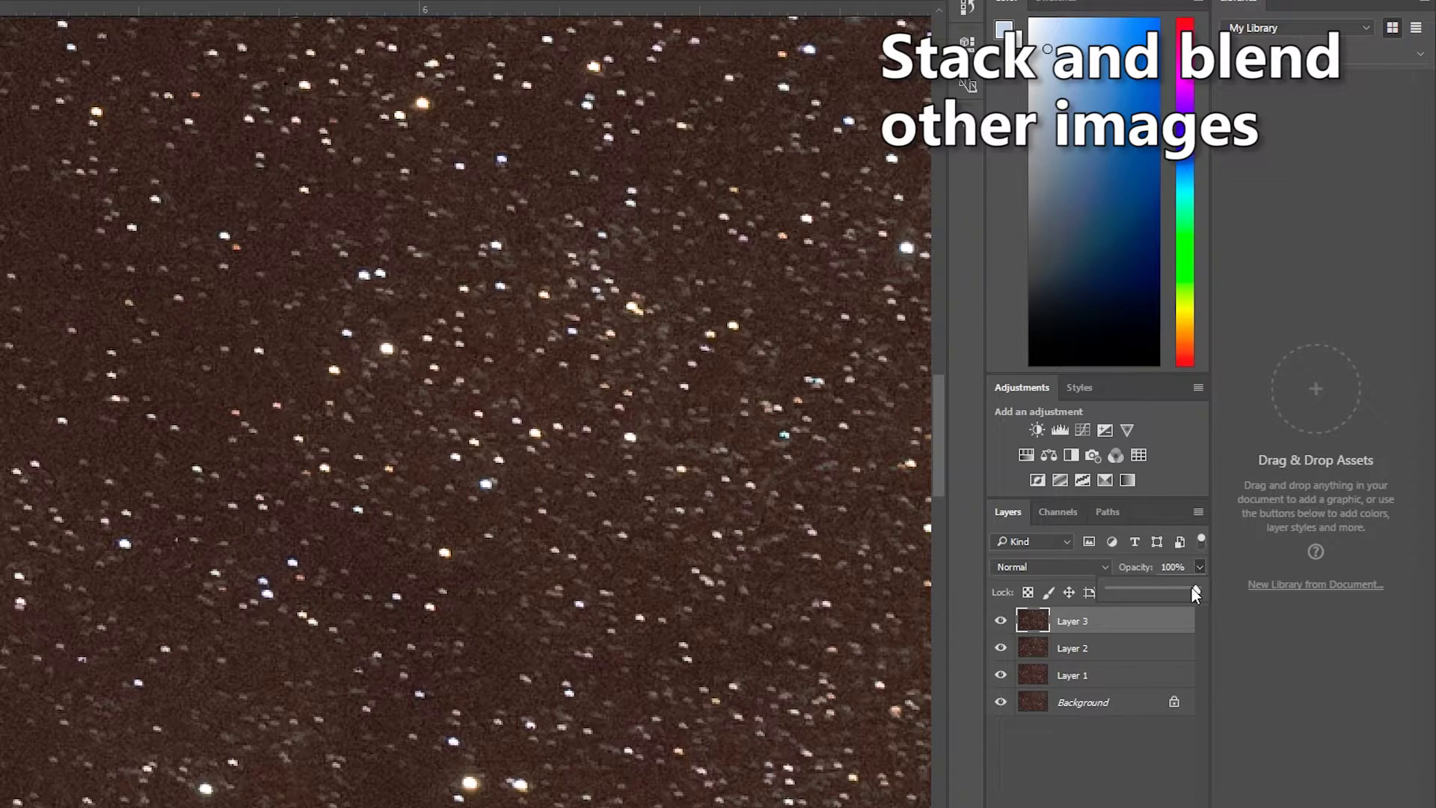
drag(1196, 593, 1138, 591)
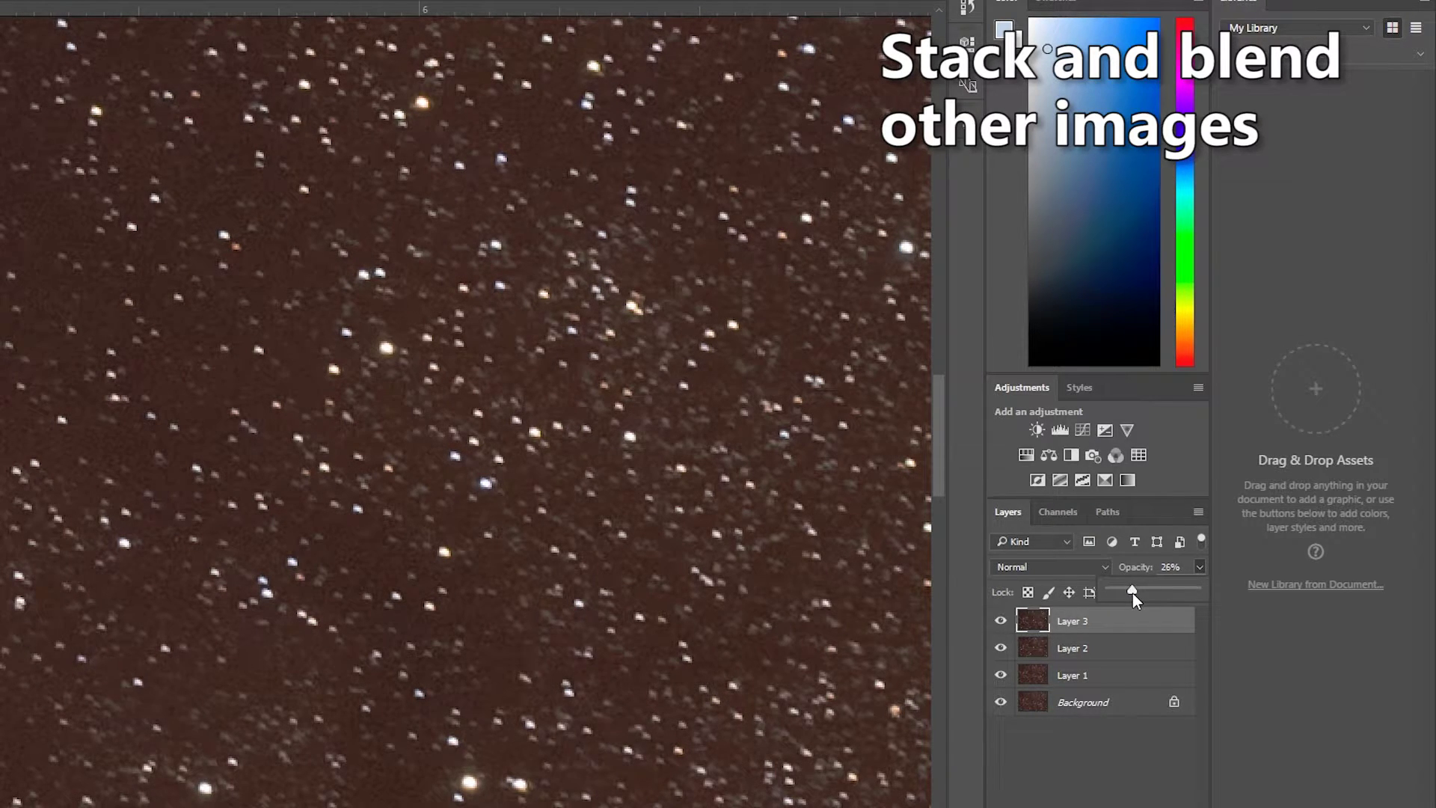
drag(1130, 593, 1131, 593)
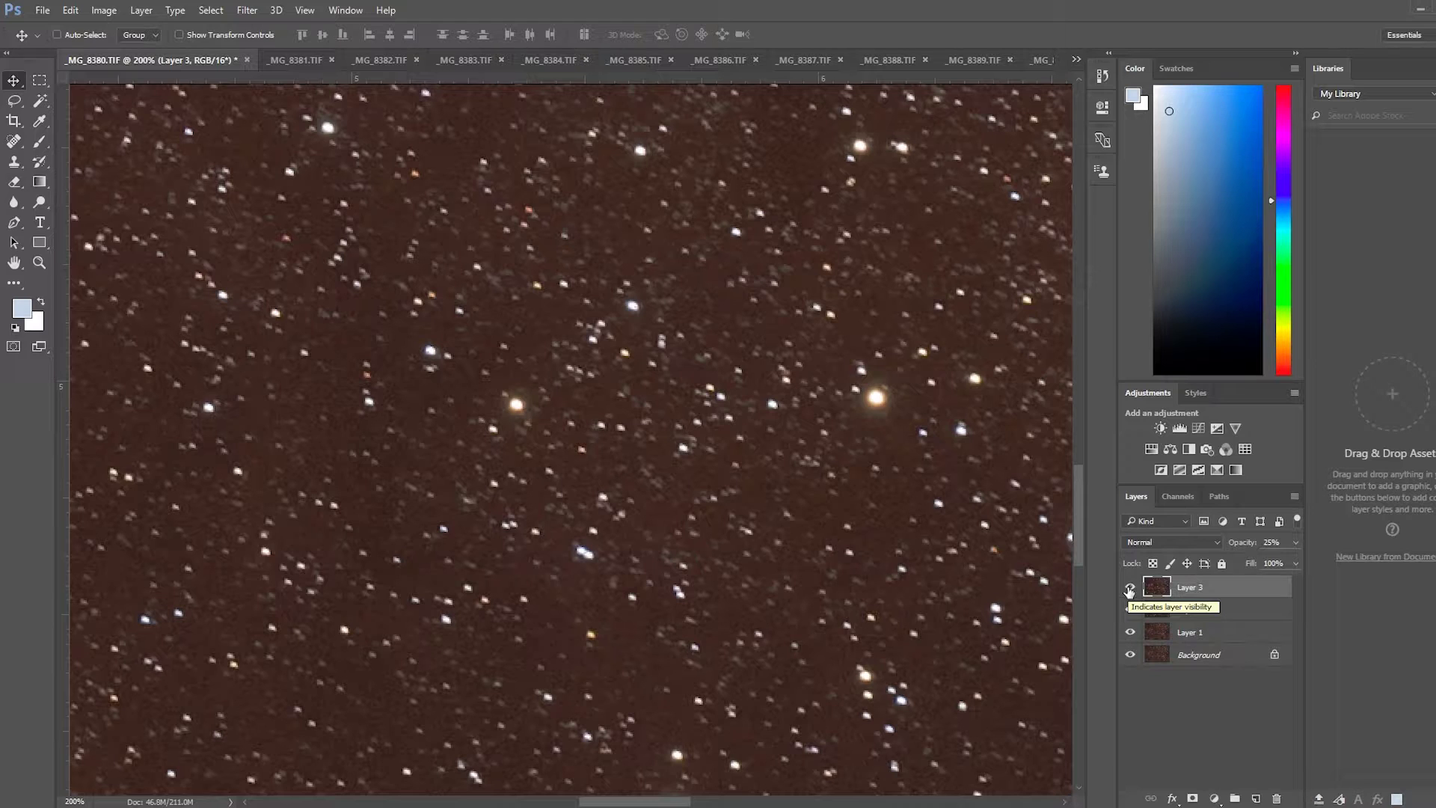
- Hide Layers 3, 2 and 1 to compare against the Background, then show all three again
click(1129, 591)
click(1131, 610)
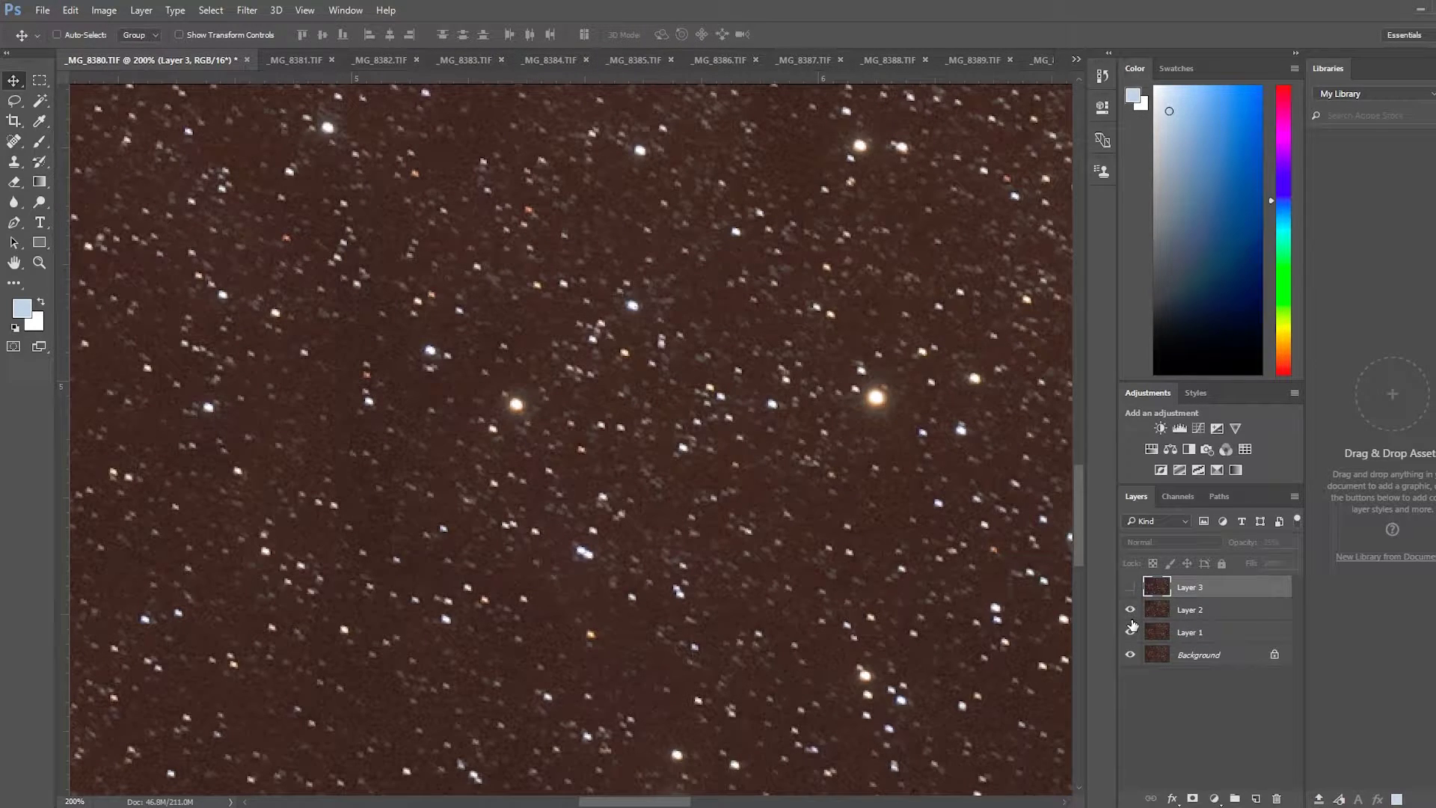
click(1131, 633)
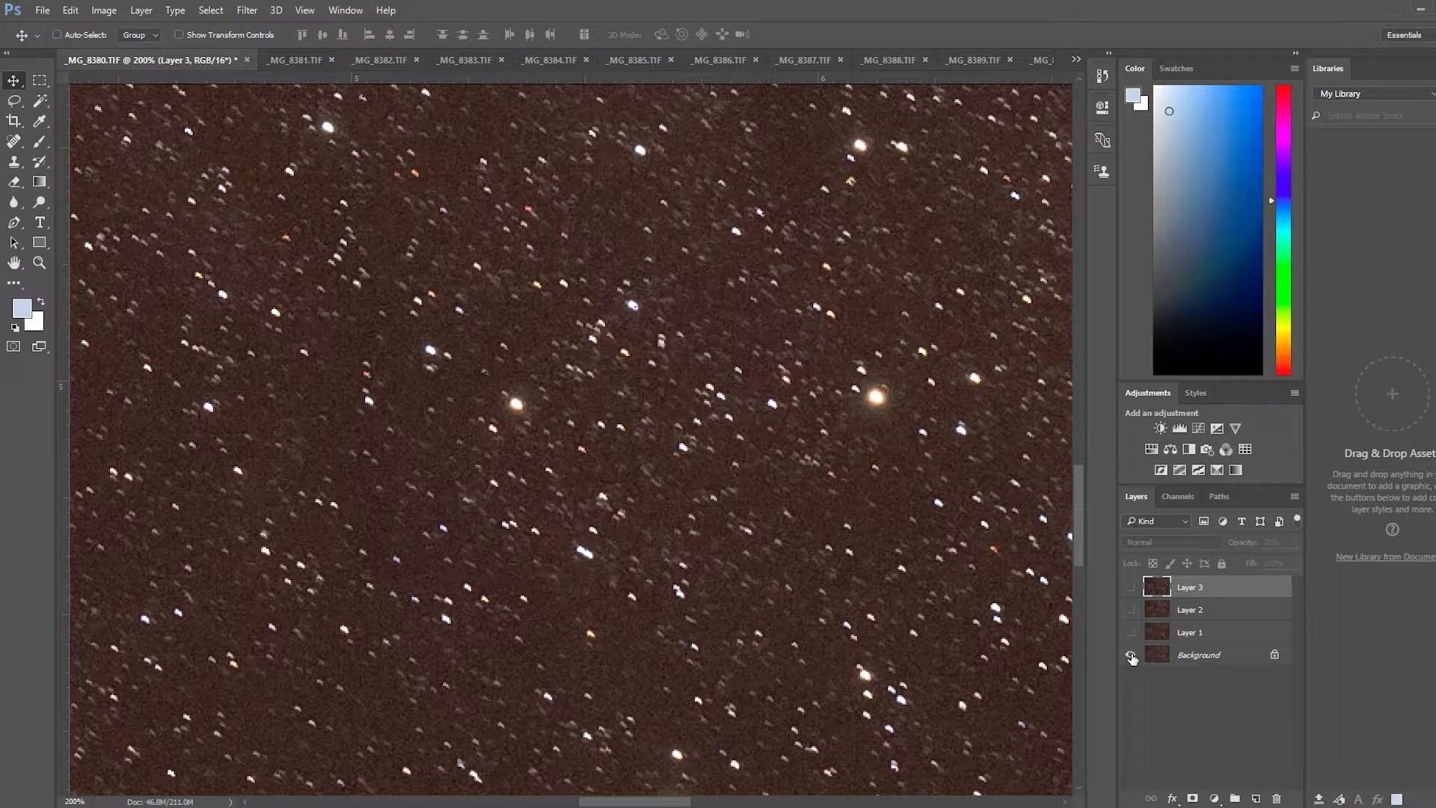
click(1130, 632)
click(1130, 610)
click(1128, 591)
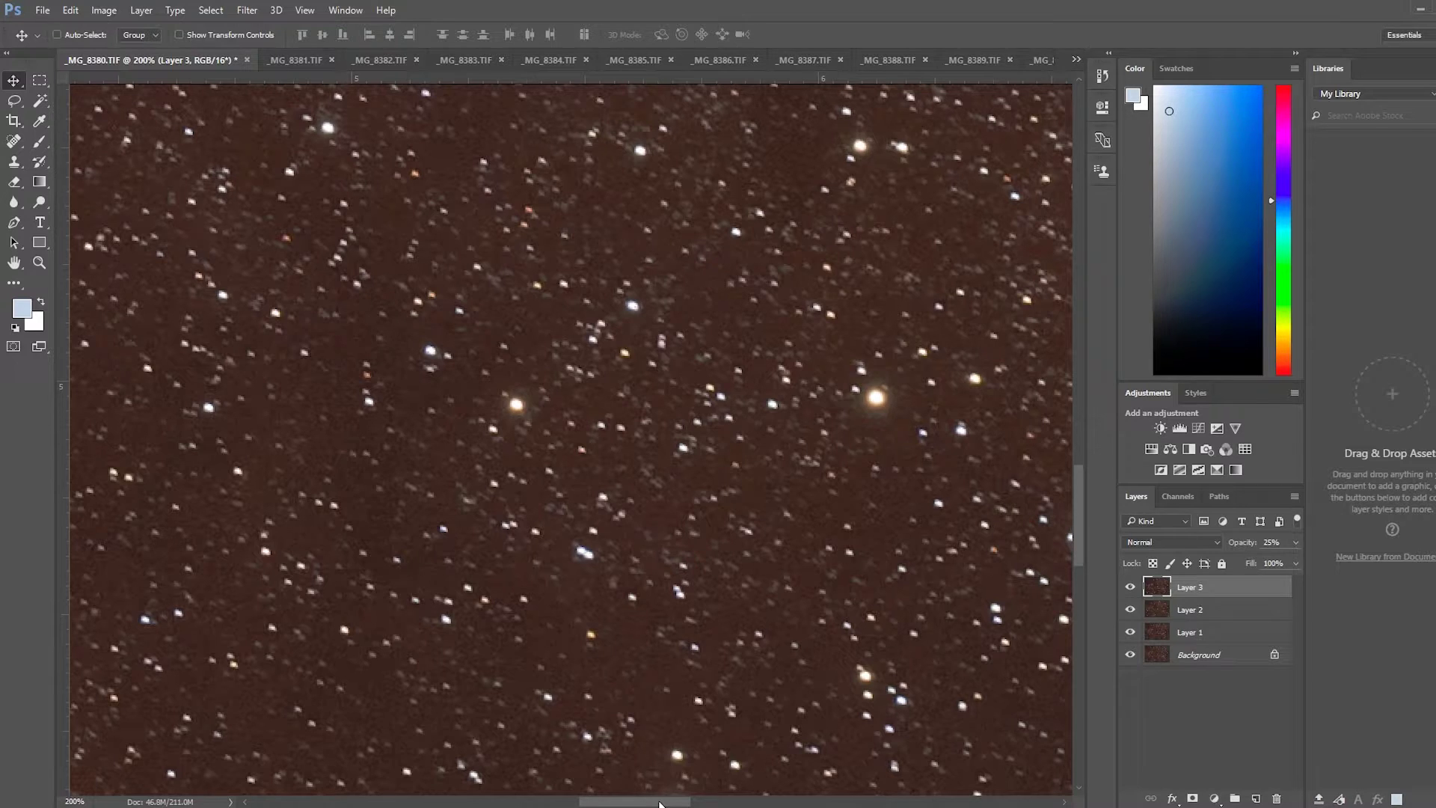
drag(658, 803, 944, 803)
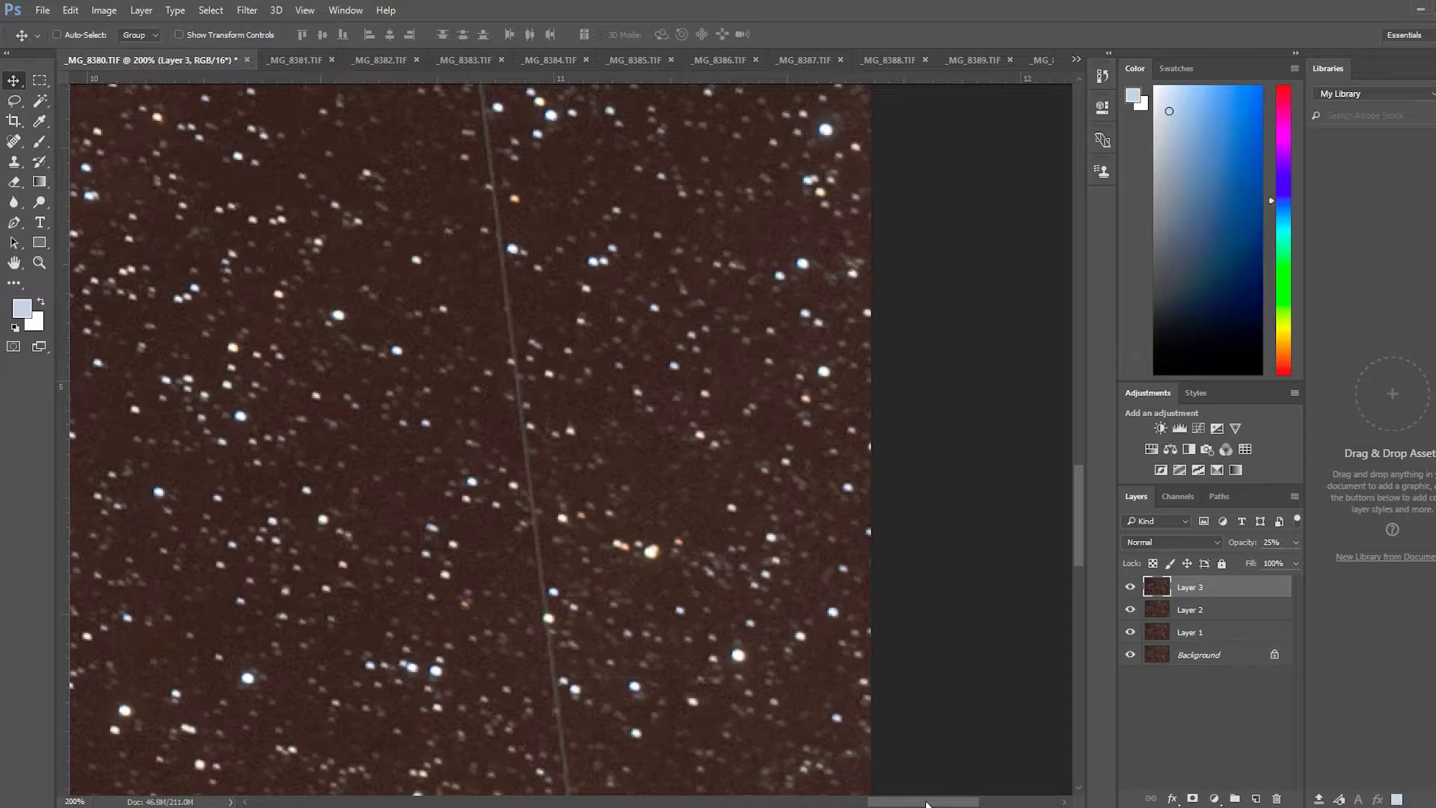
drag(927, 804, 632, 804)
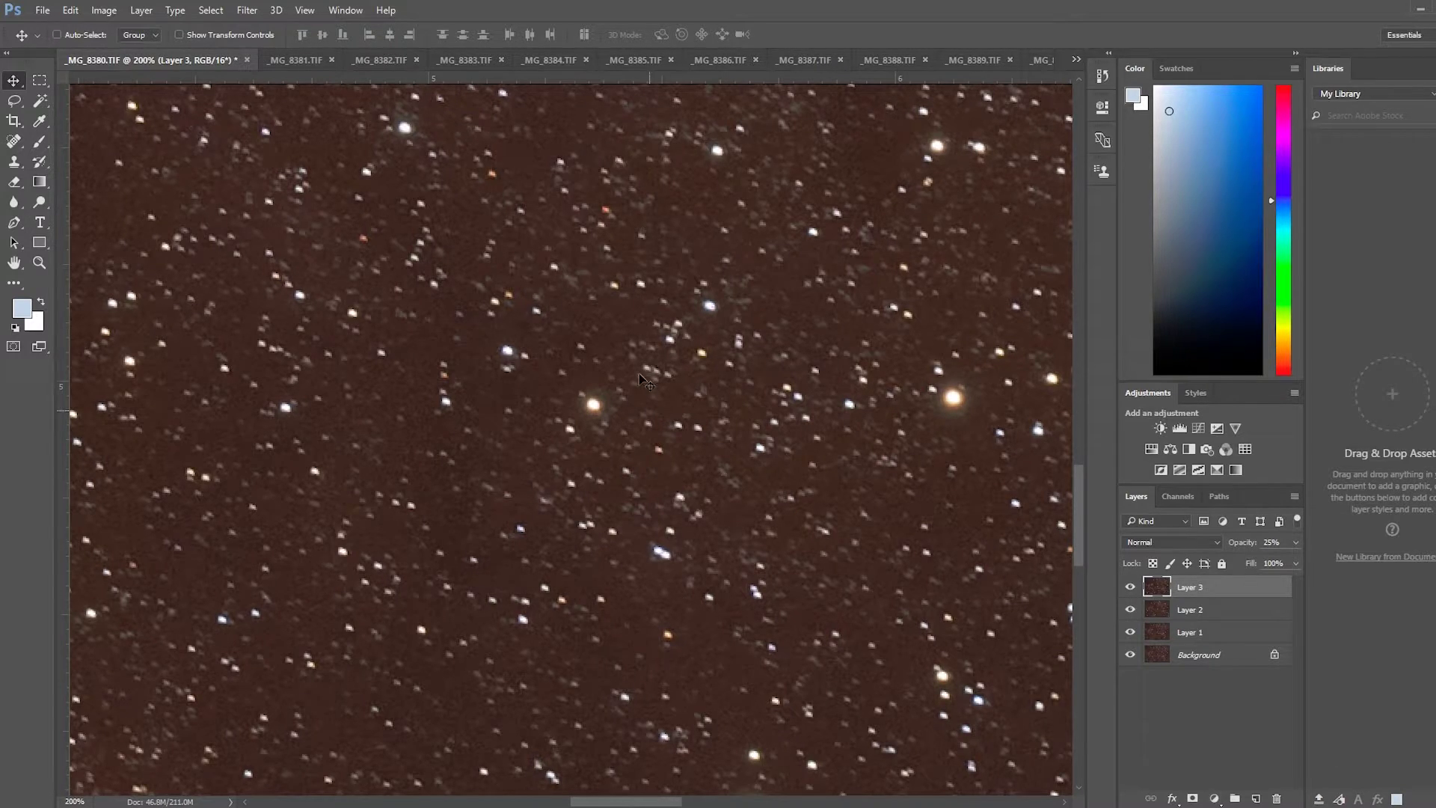
- Paste the _MG_8384.TIF frame as a new layer at 16% opacity and align its stars
click(545, 60)
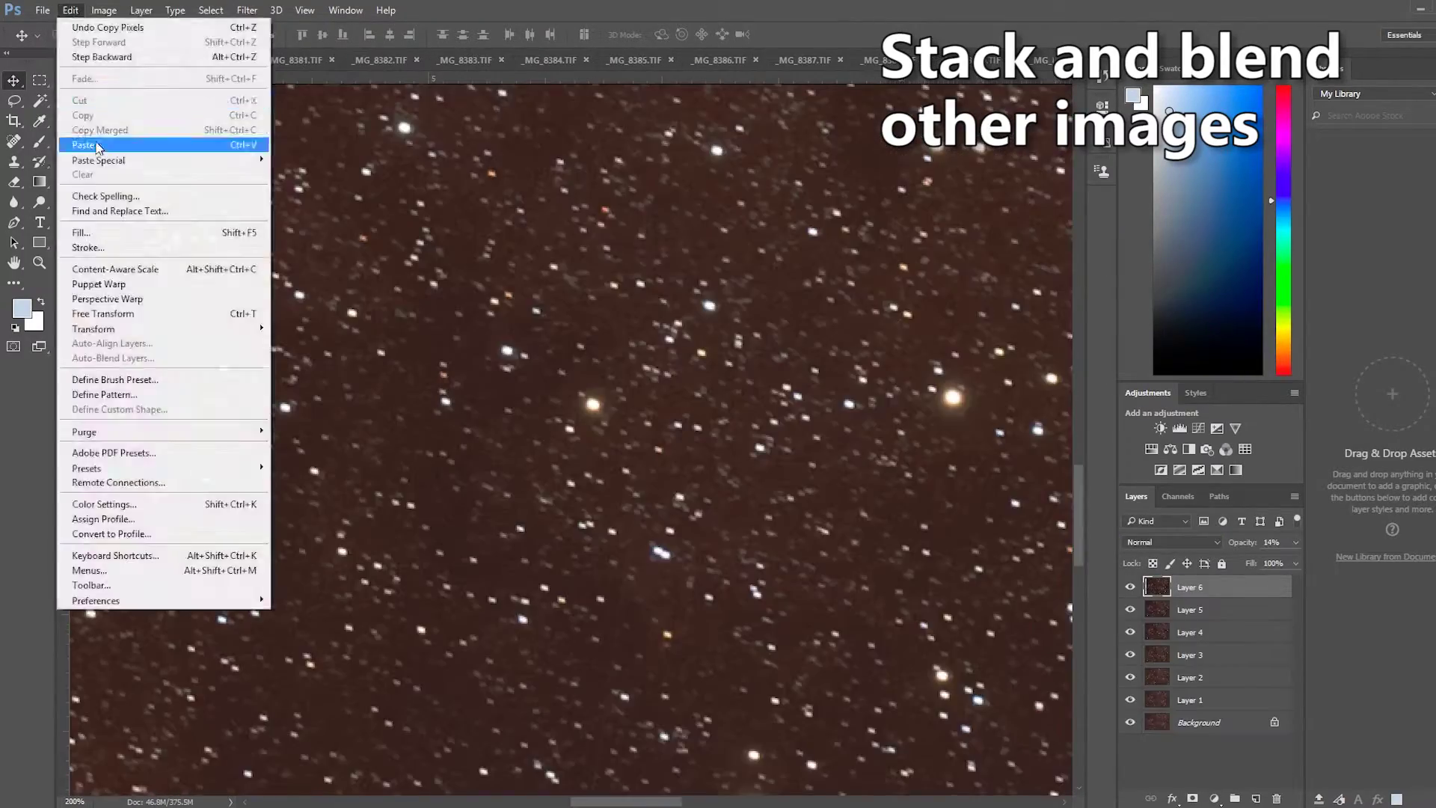
click(96, 141)
drag(1297, 542, 1235, 577)
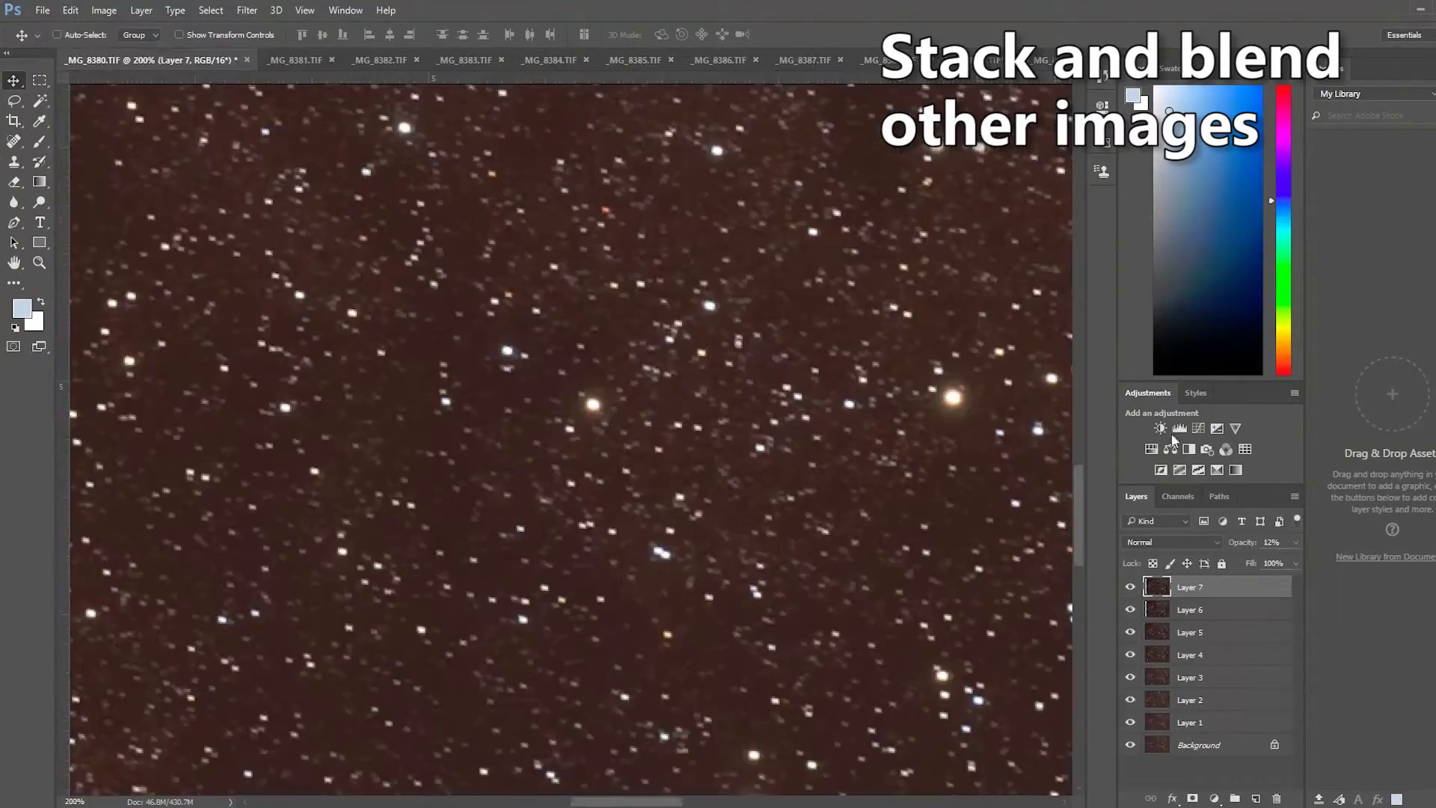
drag(523, 359, 537, 367)
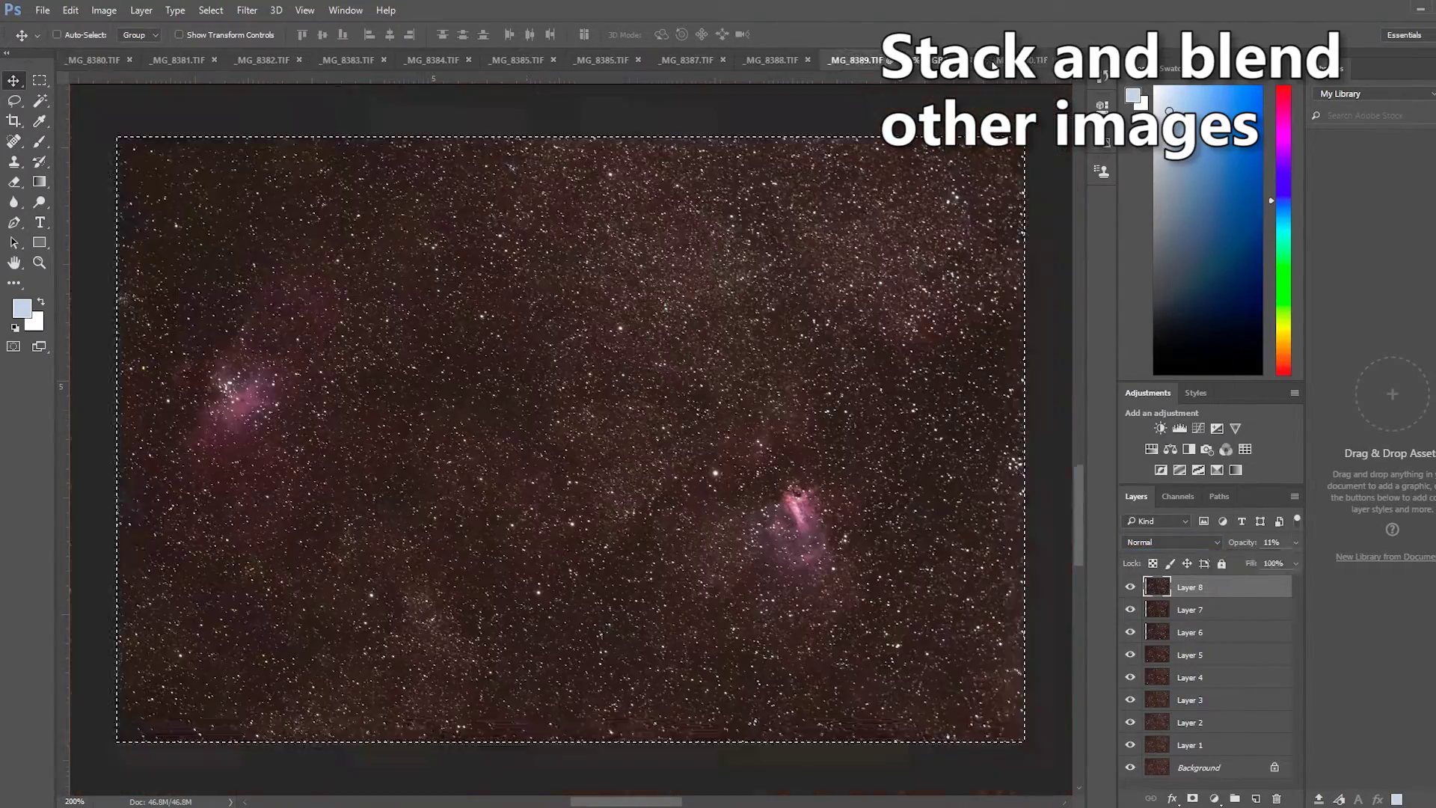
- Align Layer 9's stars with the frames beneath and set its opacity to 10%
click(70, 10)
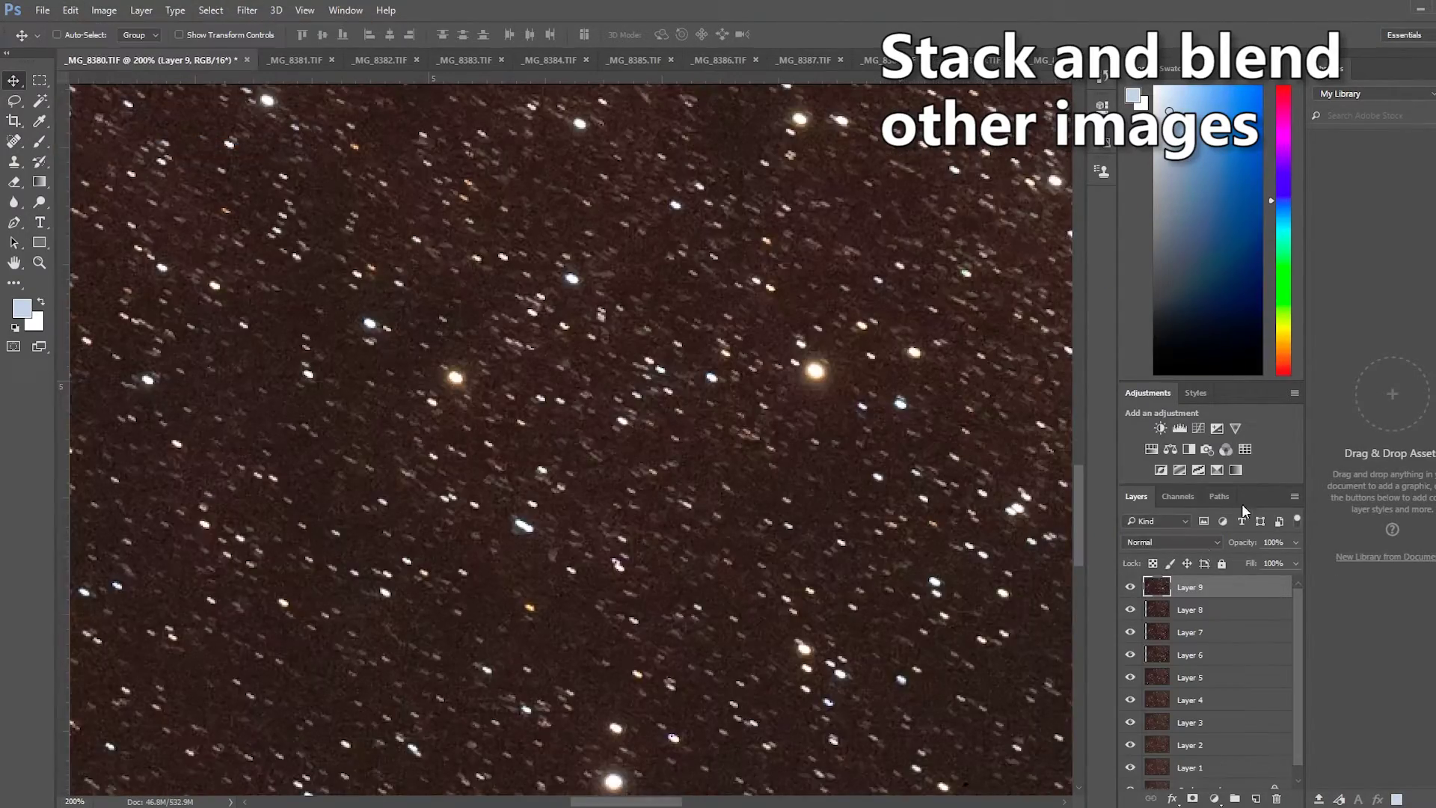
drag(496, 336, 632, 362)
drag(1297, 542, 1233, 567)
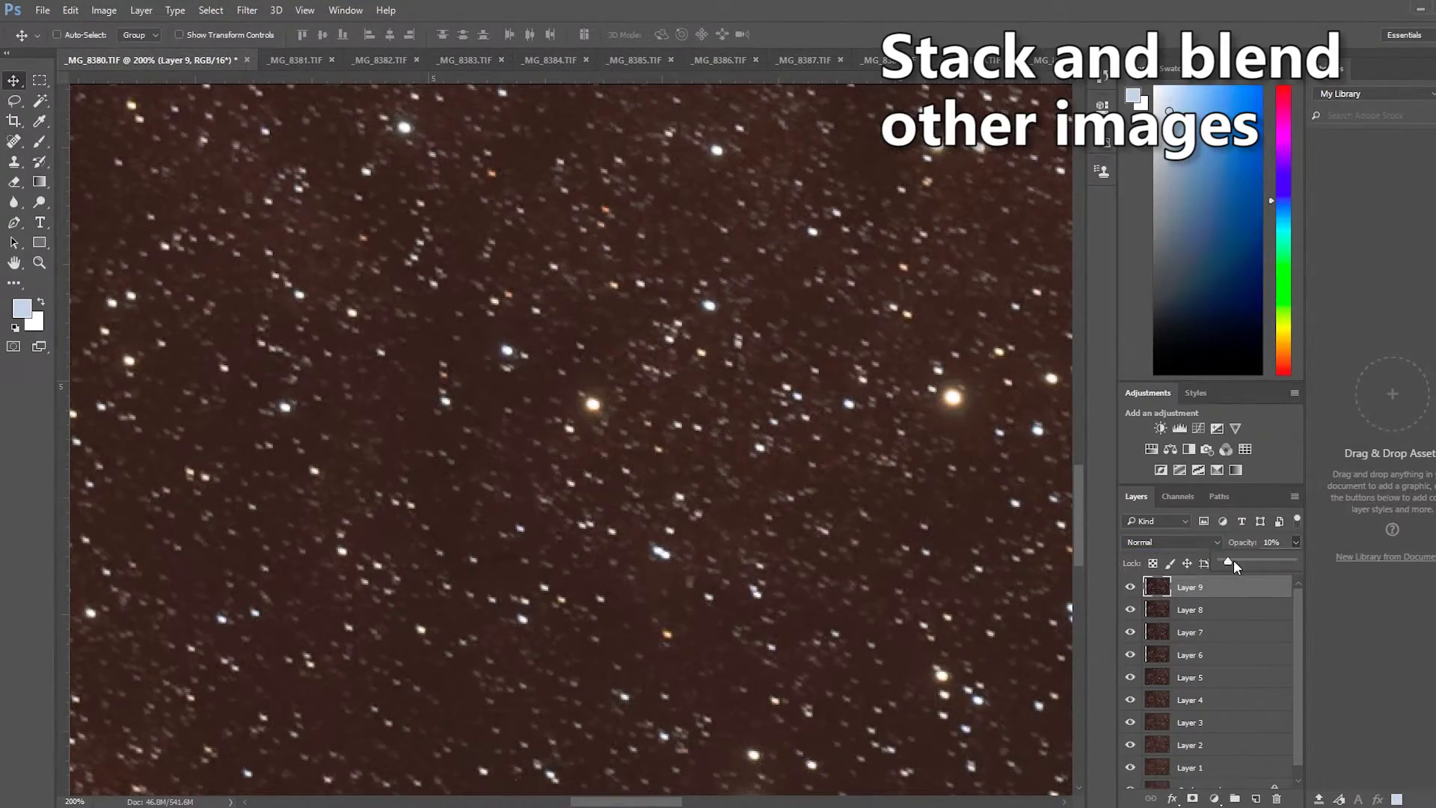
click(1374, 597)
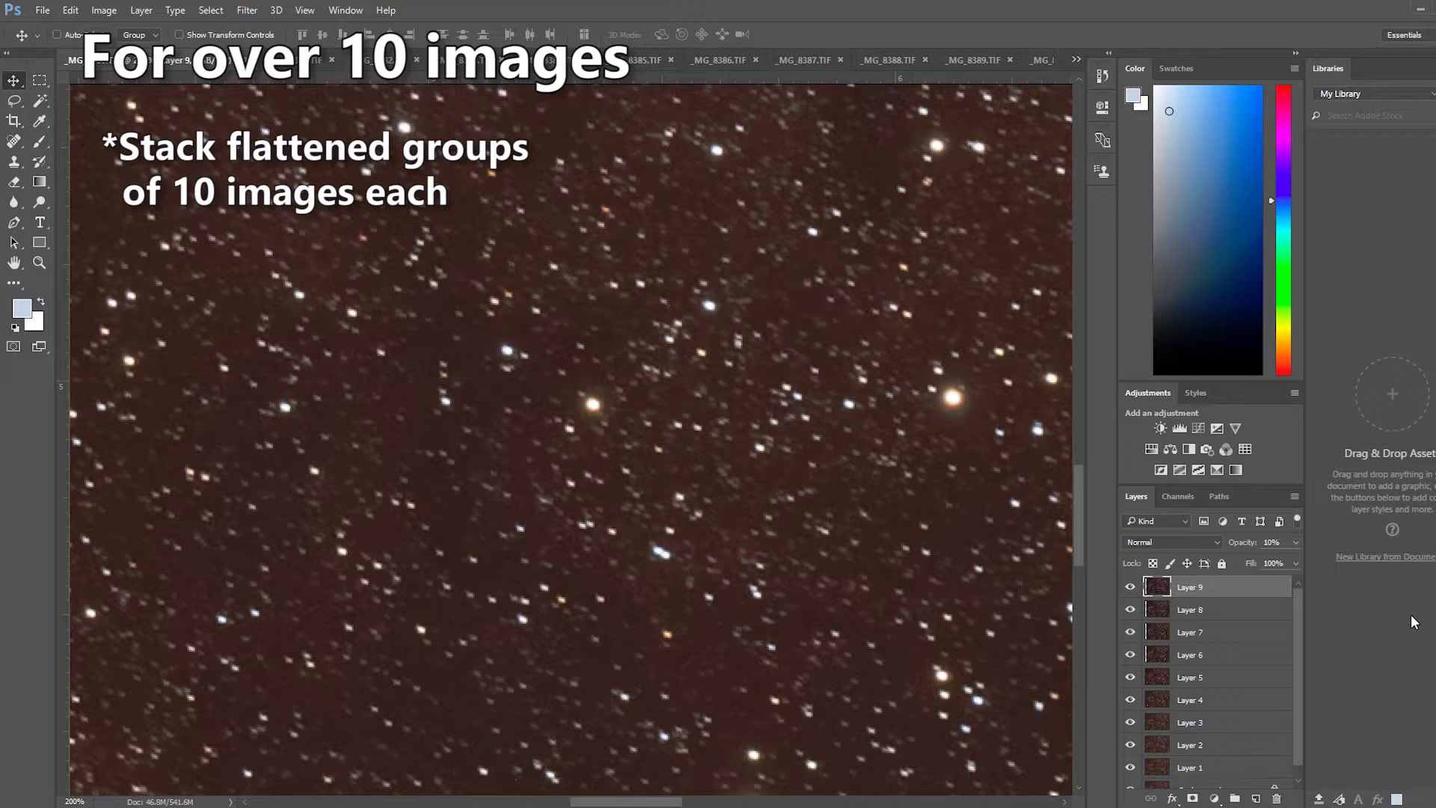
drag(1300, 602, 1298, 647)
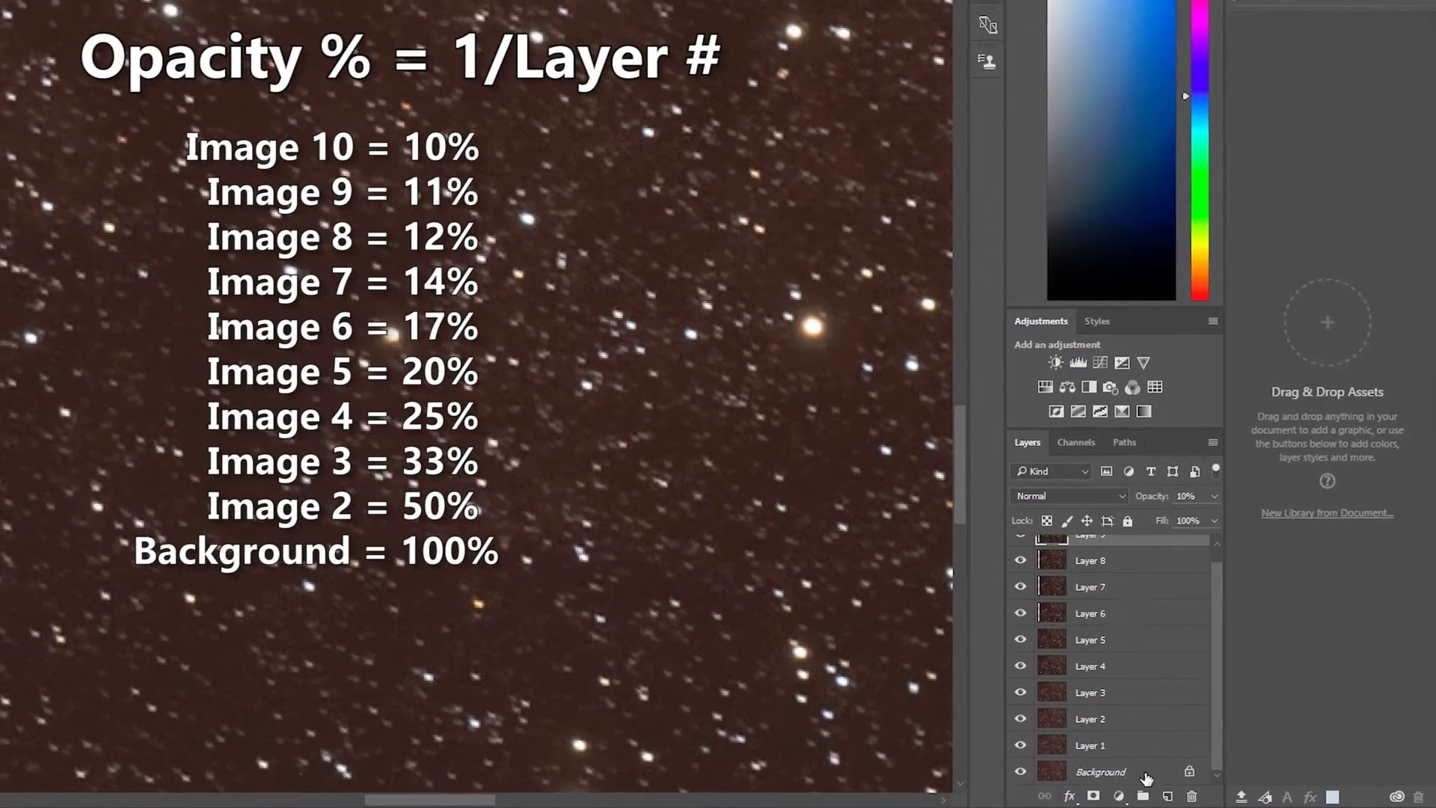
click(1145, 775)
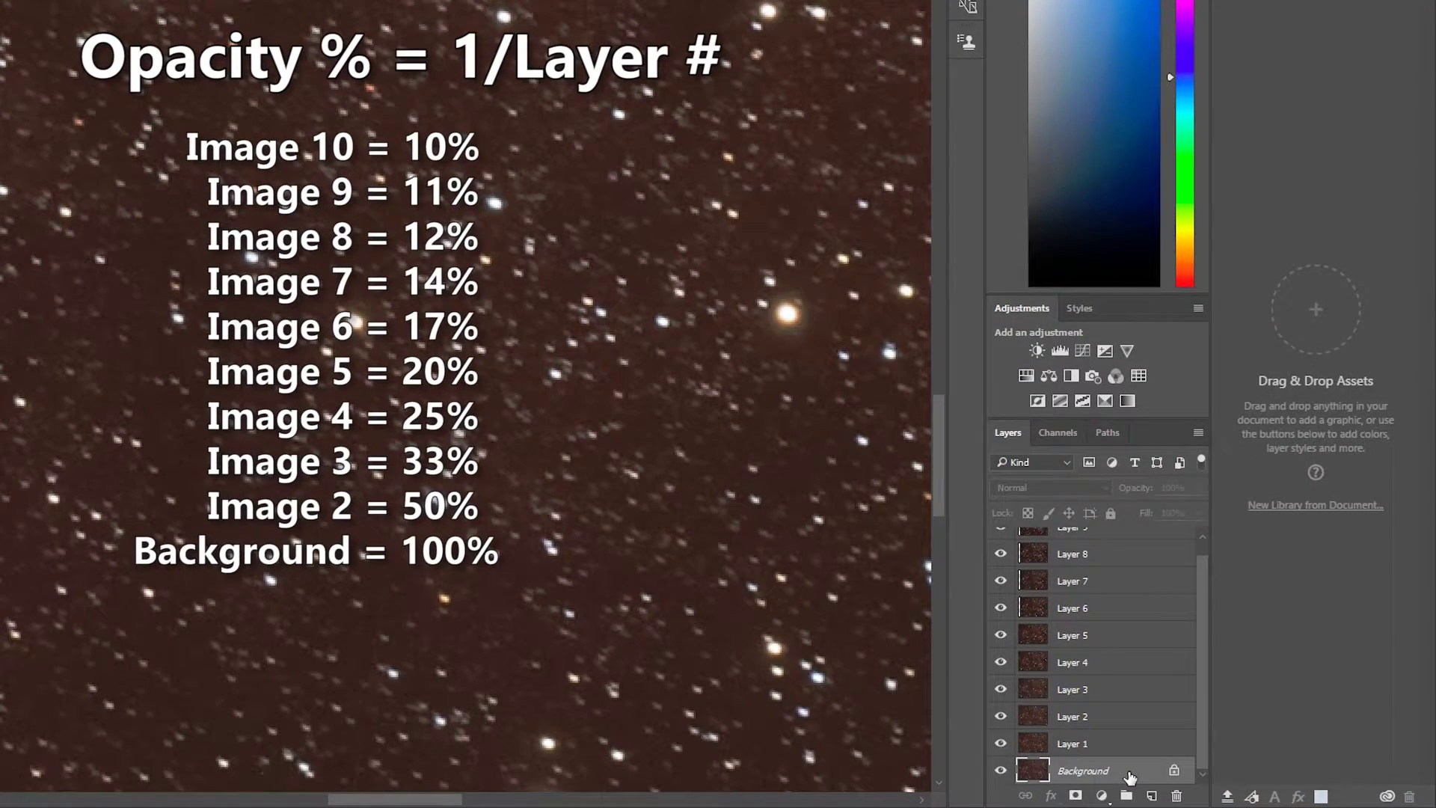
click(1133, 743)
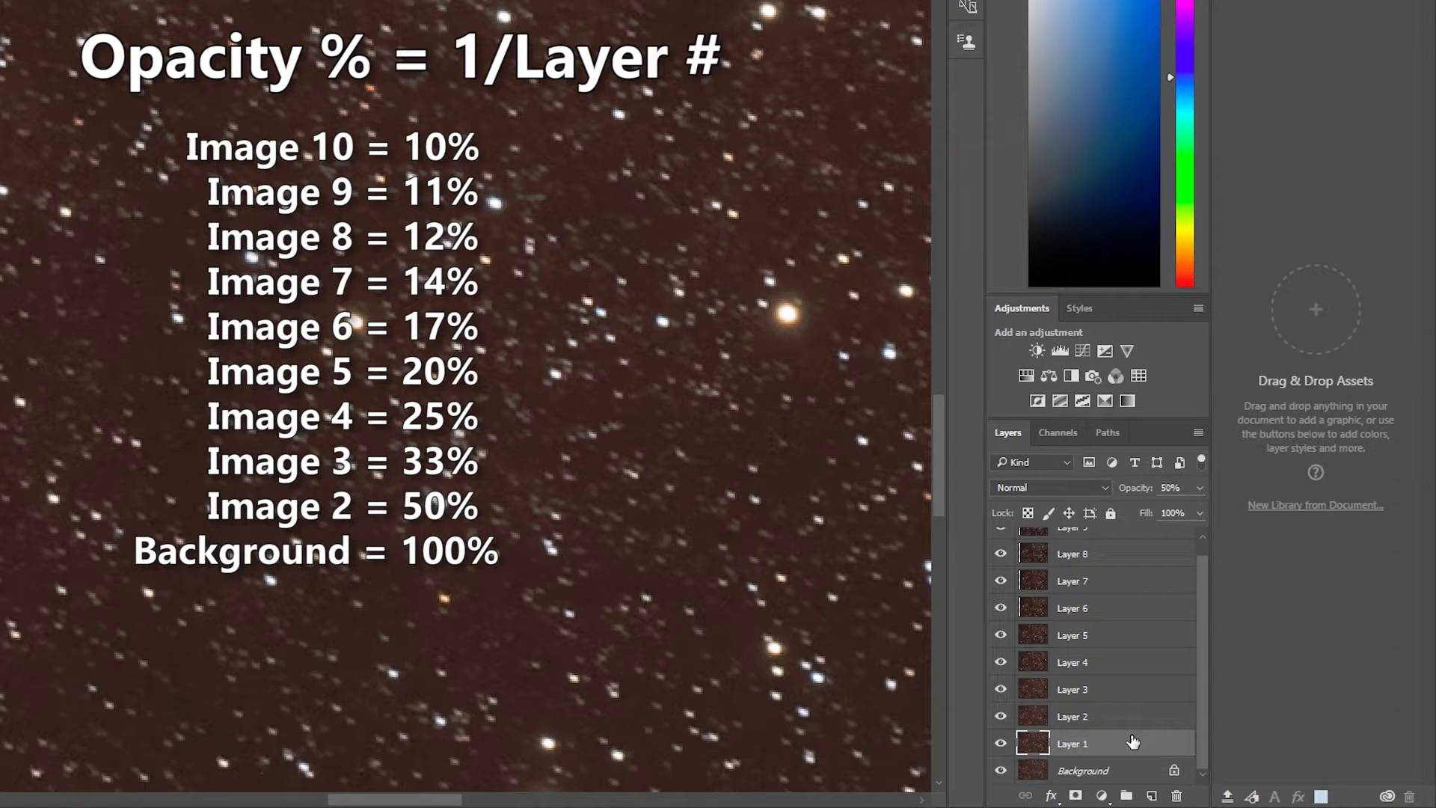
click(1141, 713)
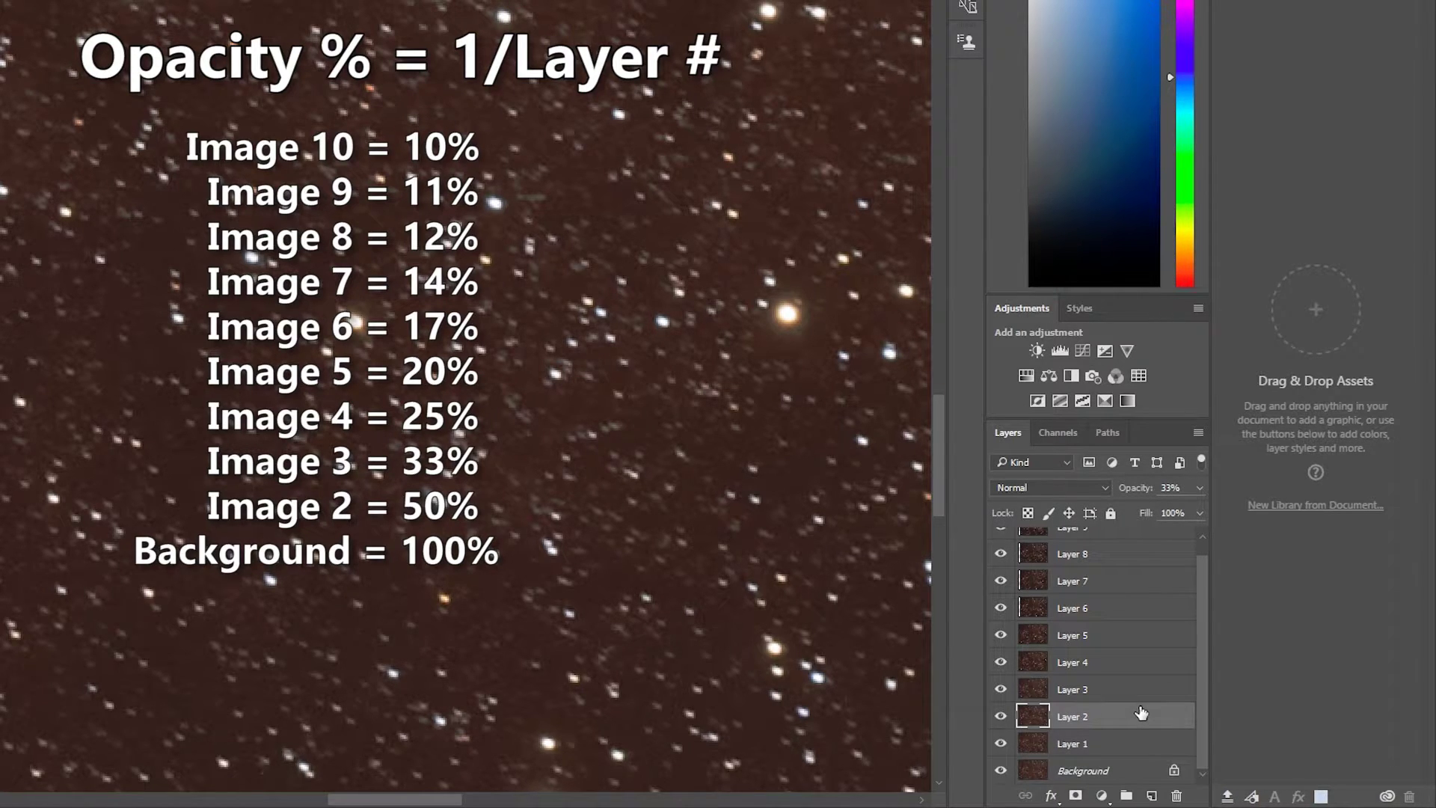
click(1145, 688)
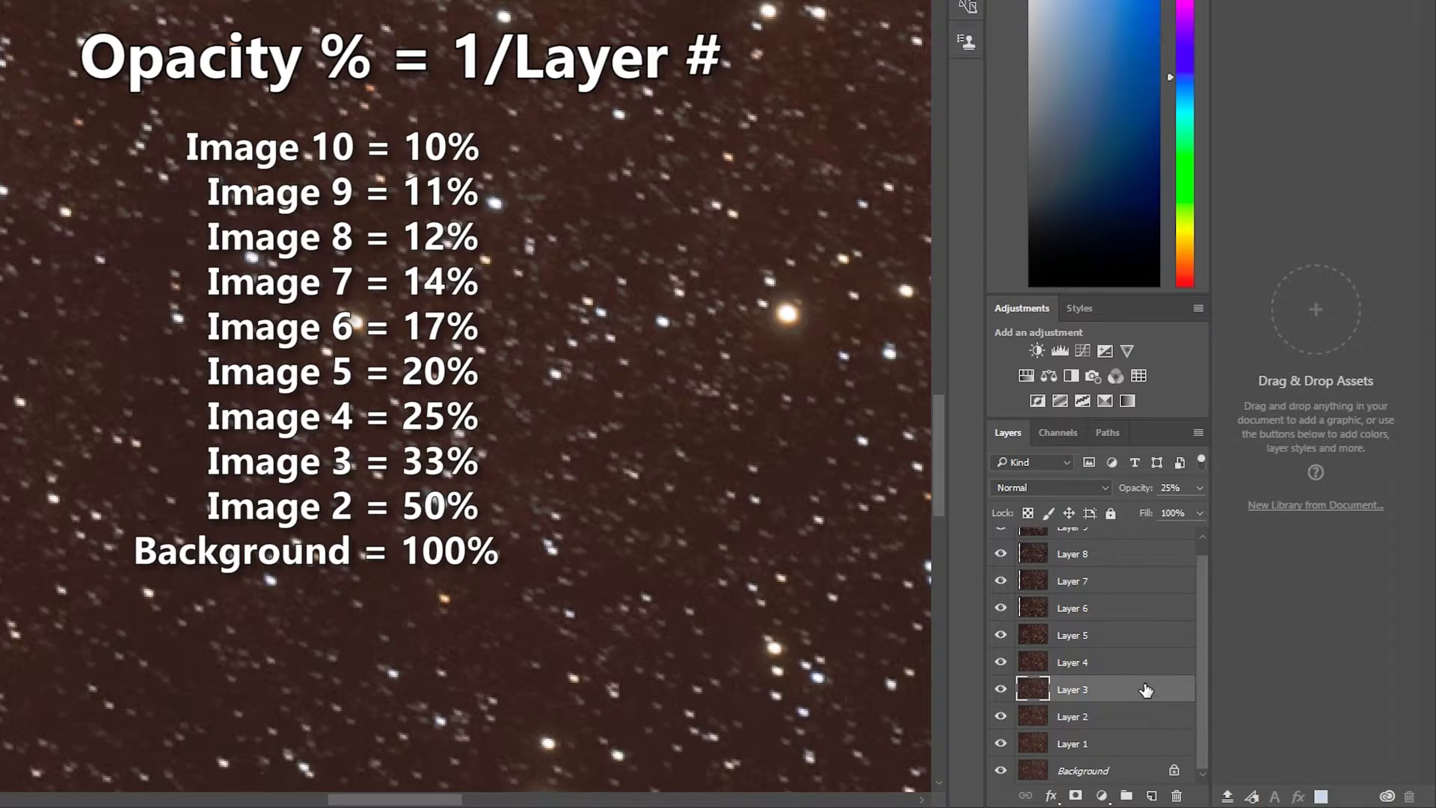
click(1147, 662)
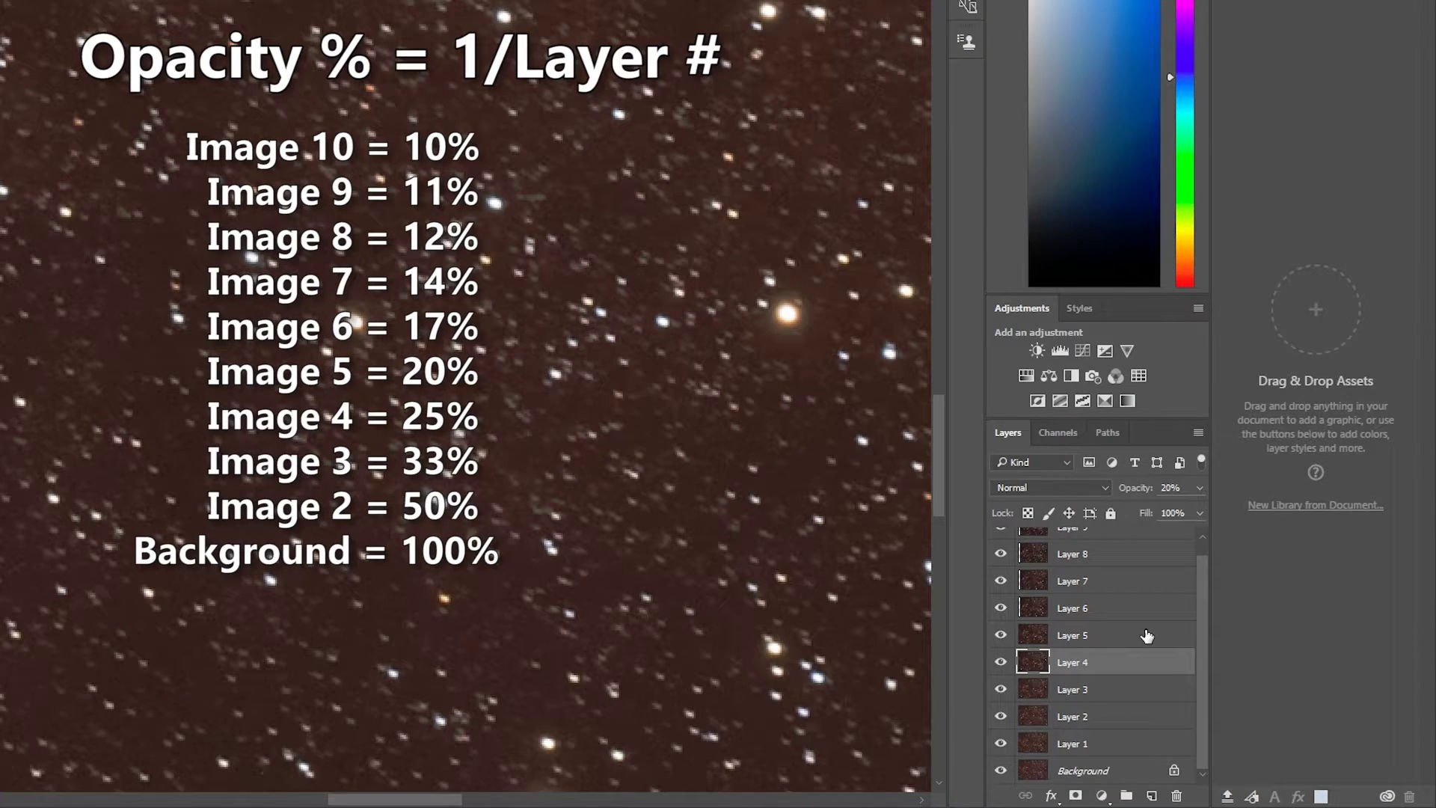
click(1146, 636)
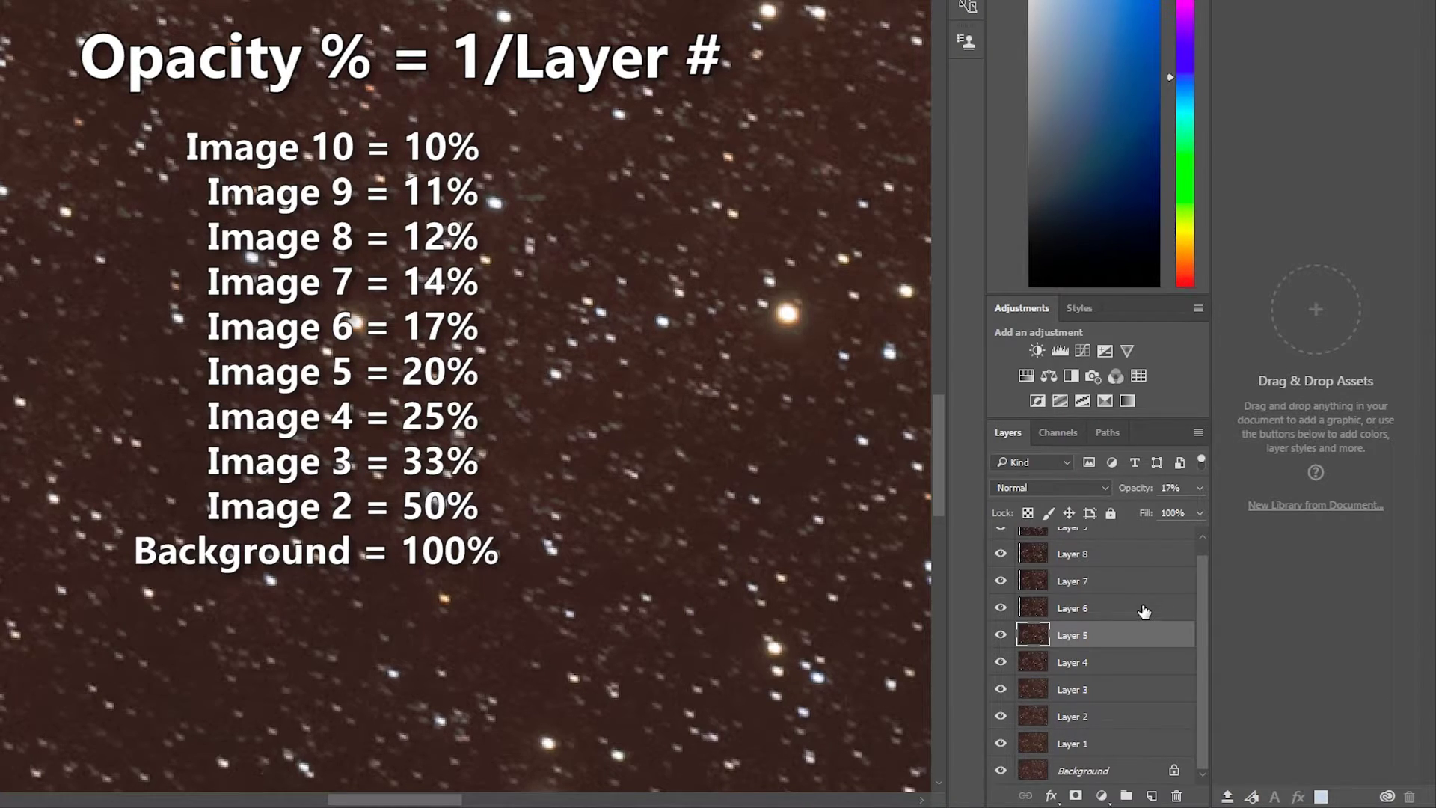
click(1145, 612)
click(1150, 582)
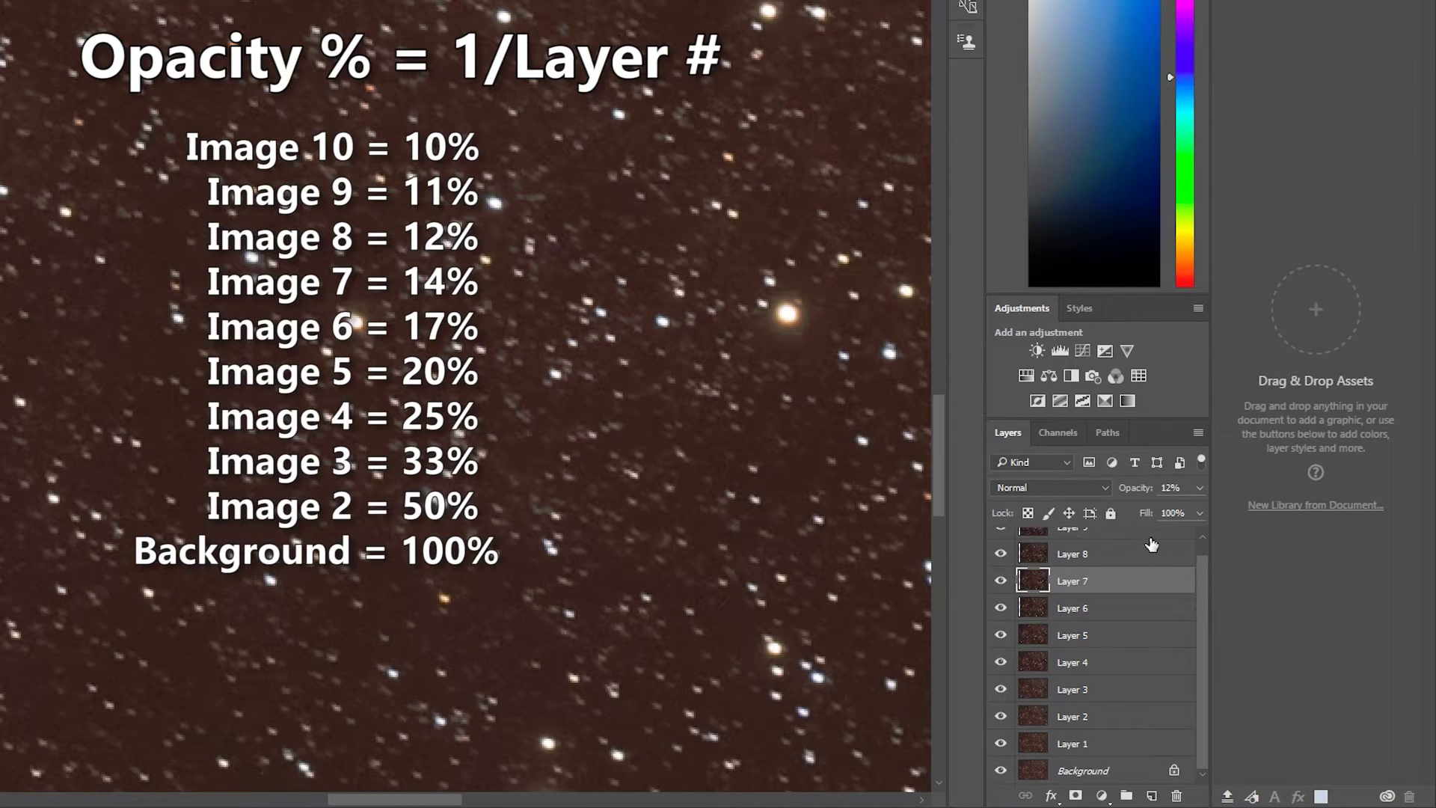
click(1153, 554)
click(1156, 533)
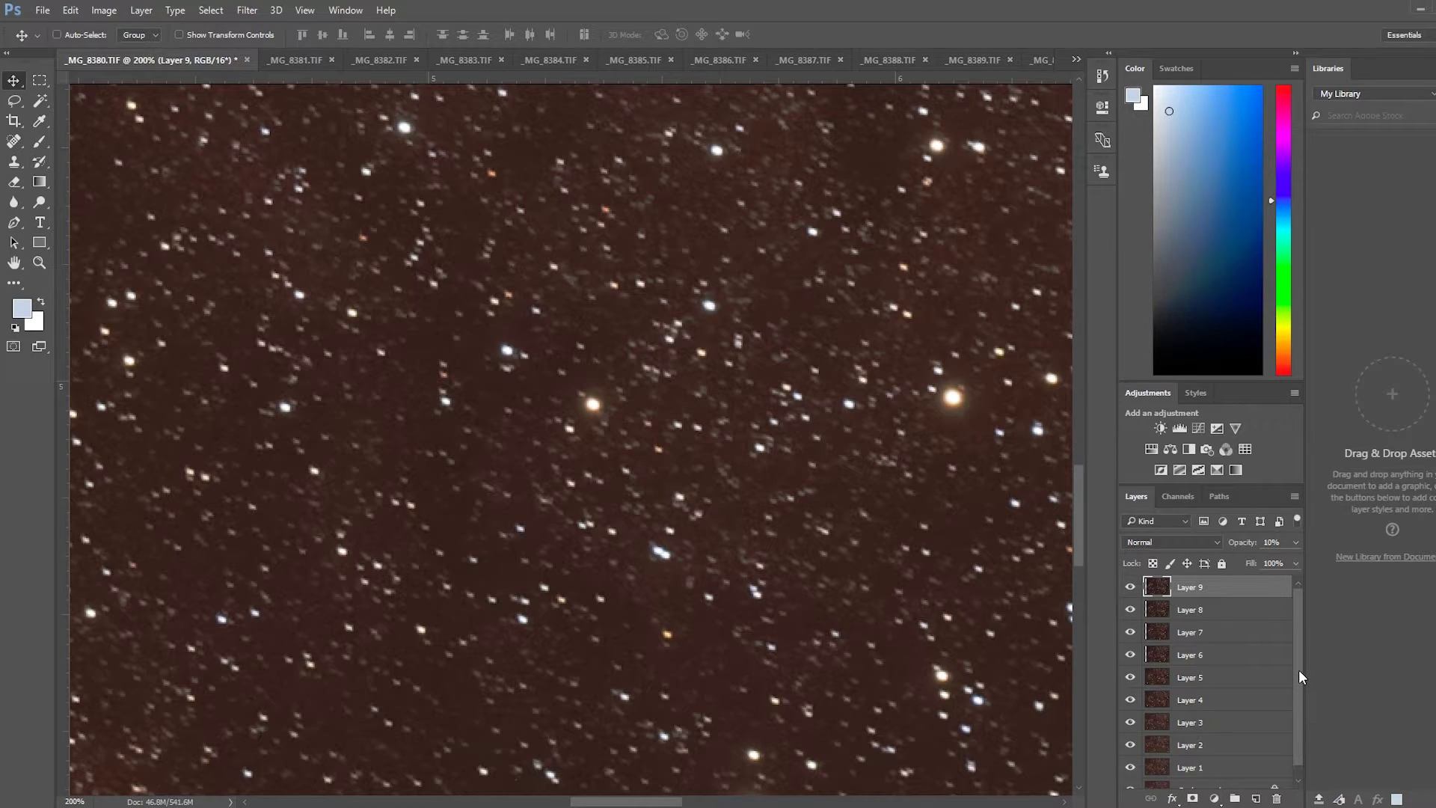
drag(1131, 588, 1131, 774)
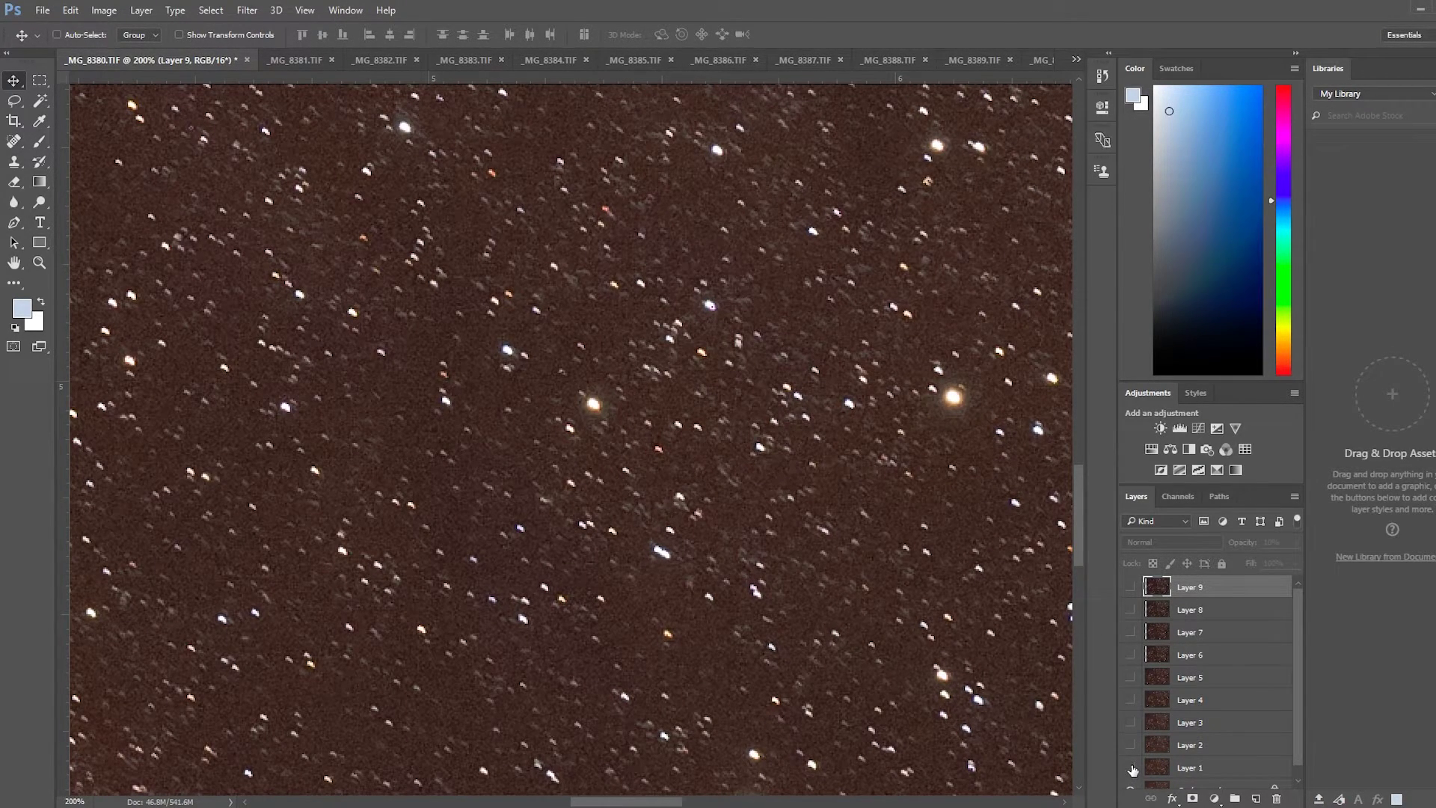
drag(1132, 769, 1131, 590)
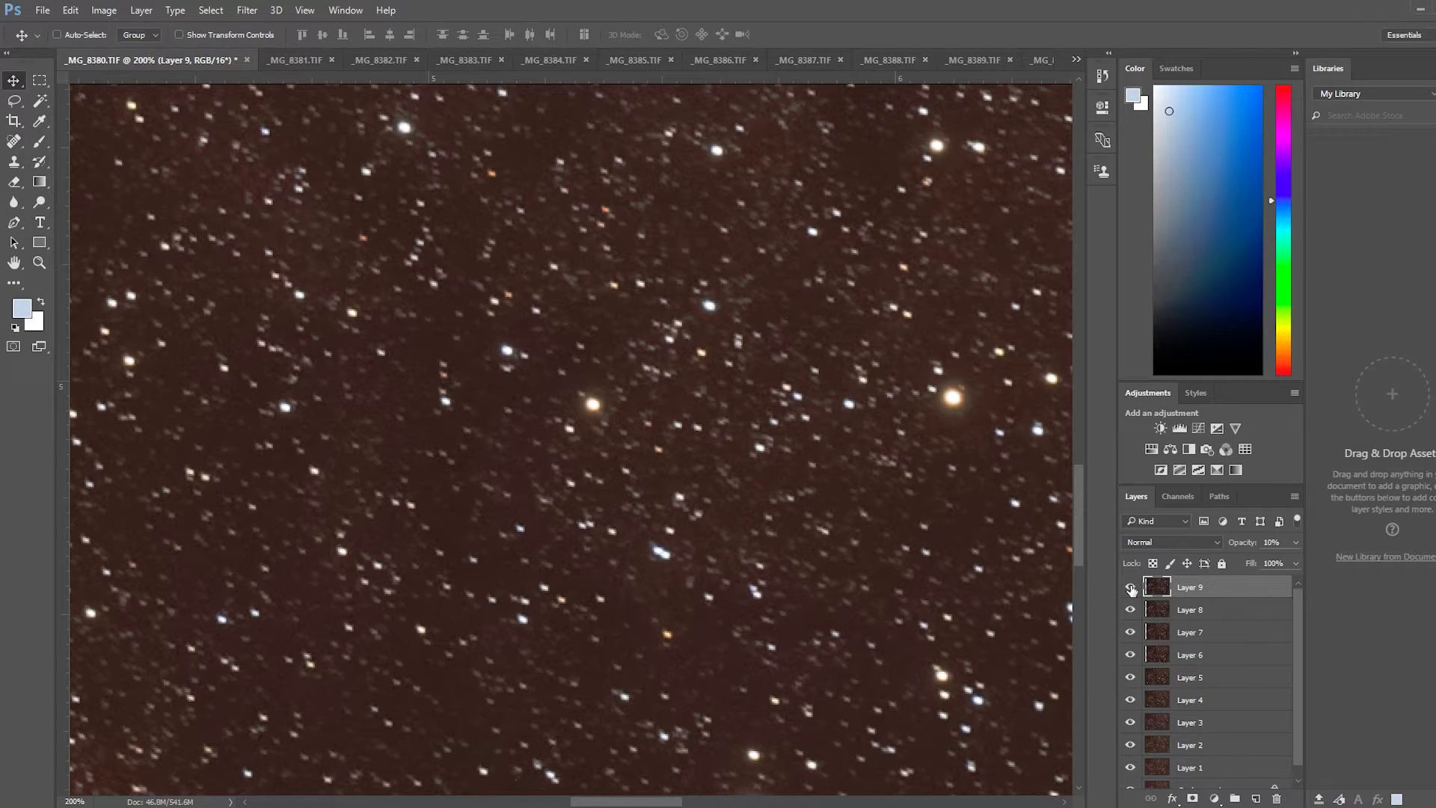
- Zoom out from 200% to 33.3% to show the whole frame with both pink nebulae
key(ctrl+minus)
key(ctrl+minus)
key(ctrl+minus)
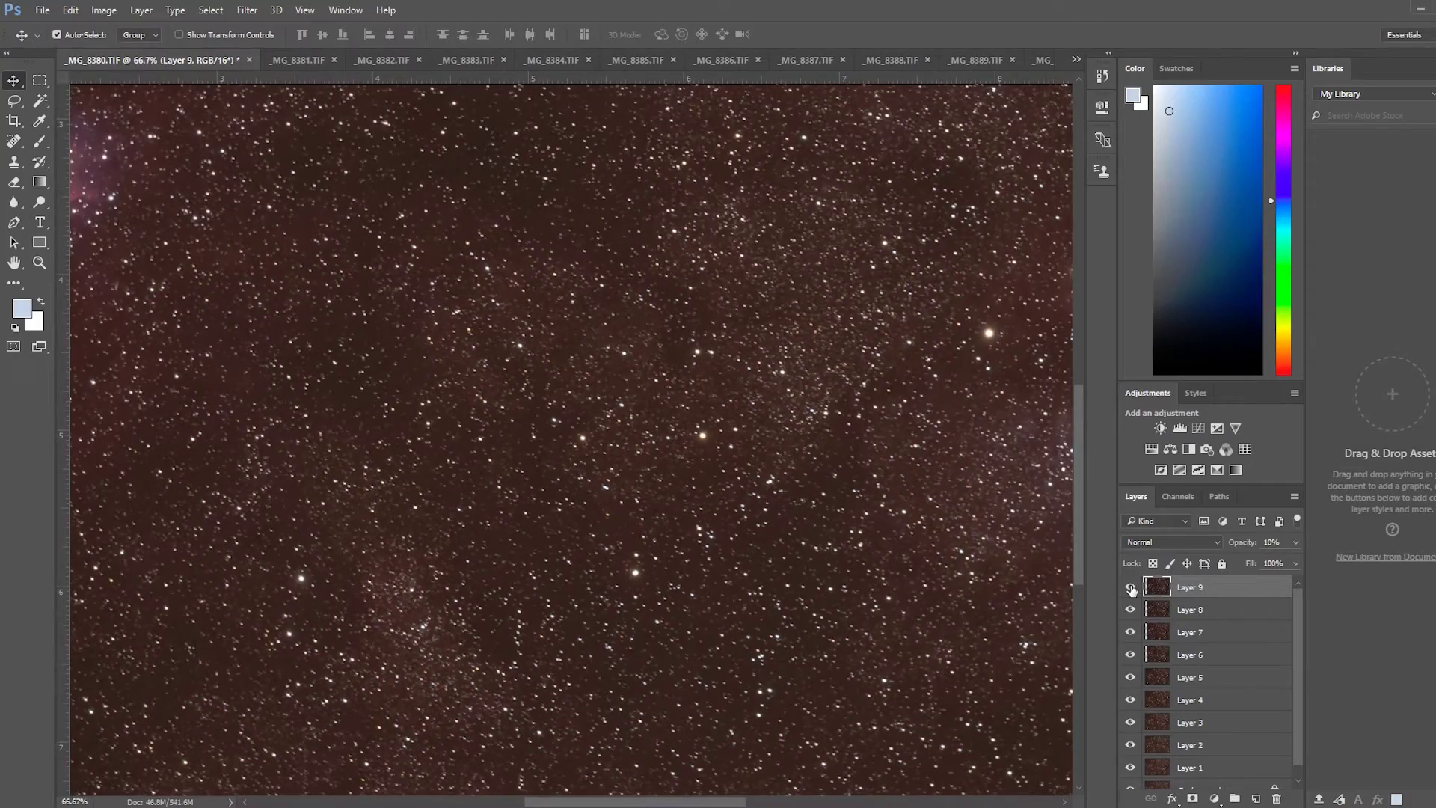
key(ctrl+minus)
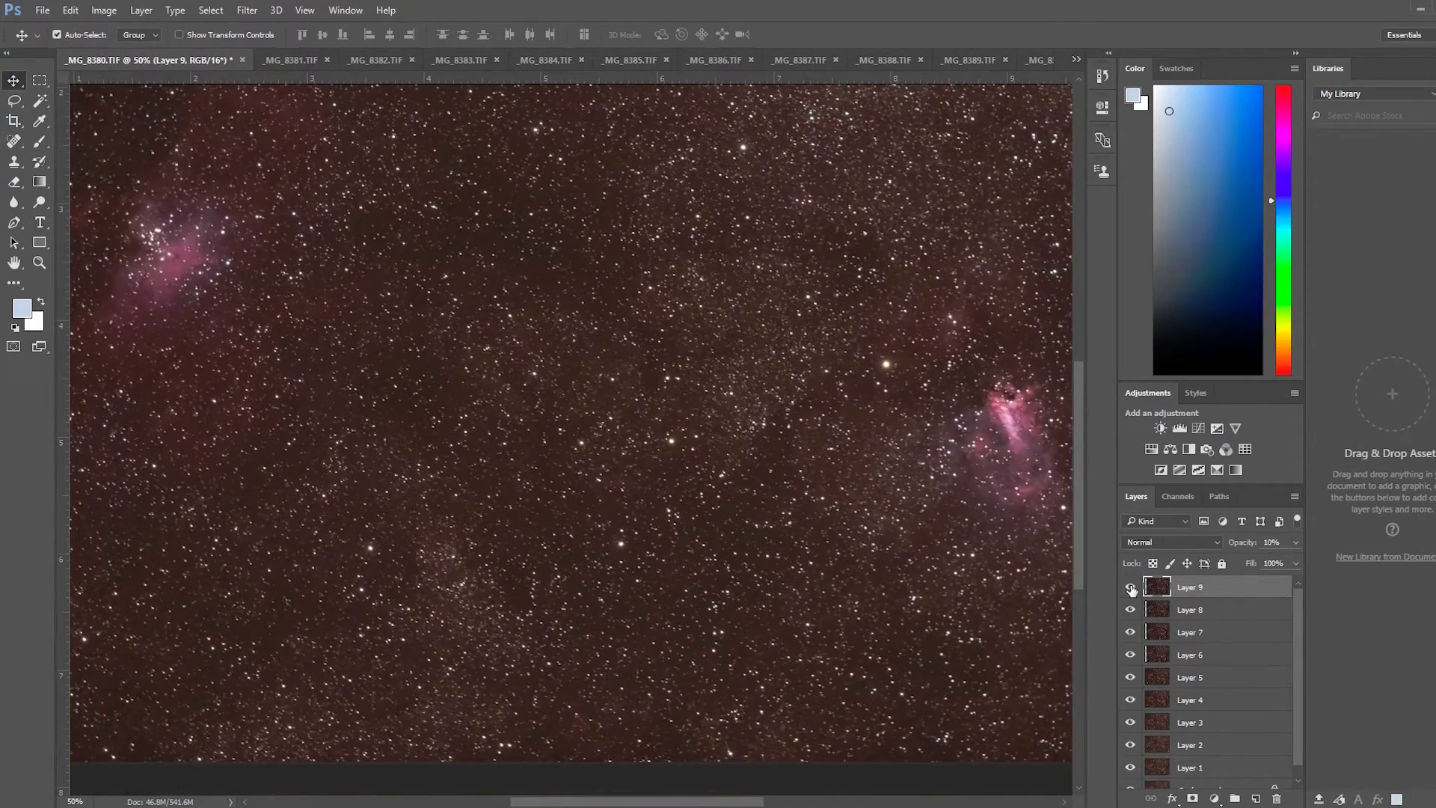
key(ctrl+minus)
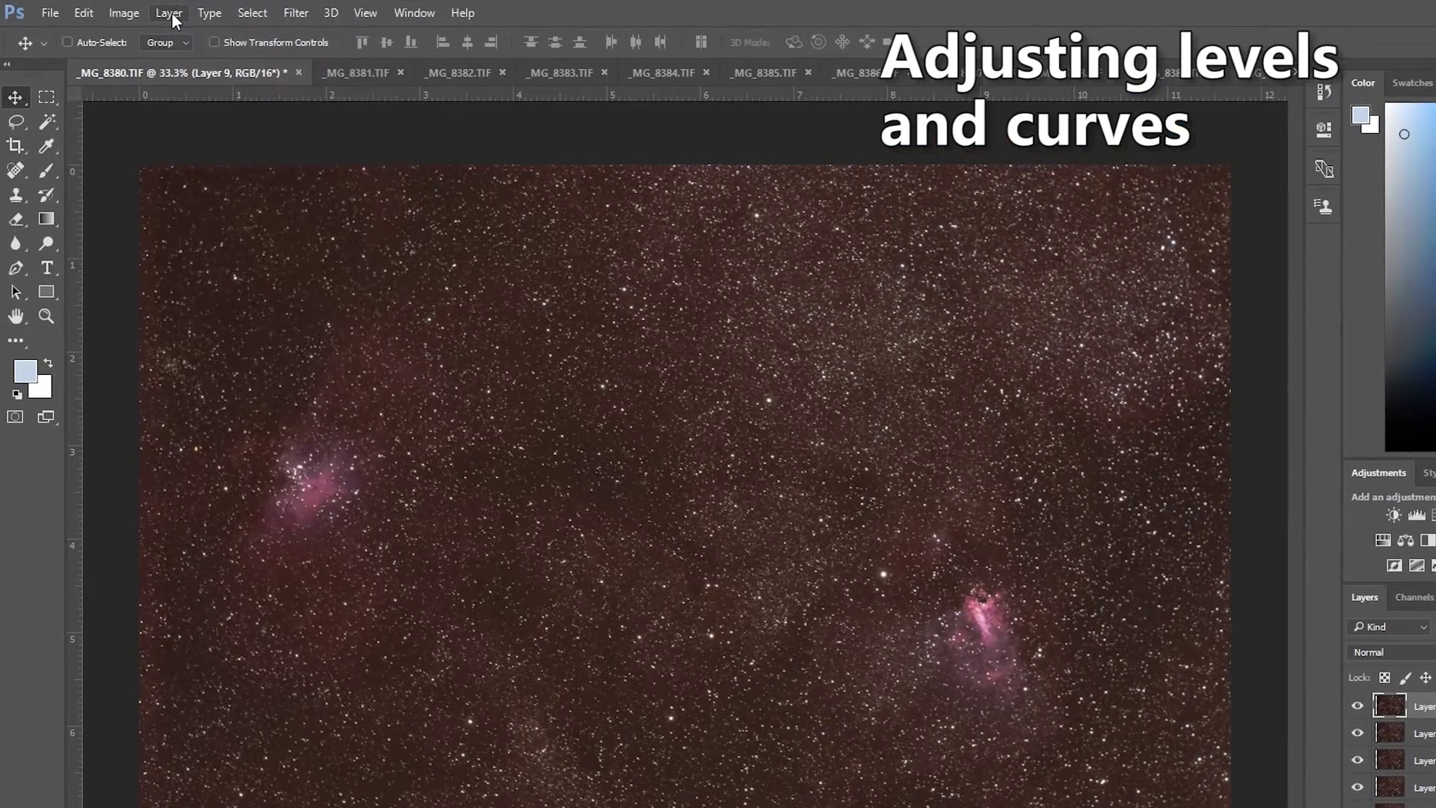
- Flatten the image, then raise the Red channel's Levels black point to 42
click(143, 10)
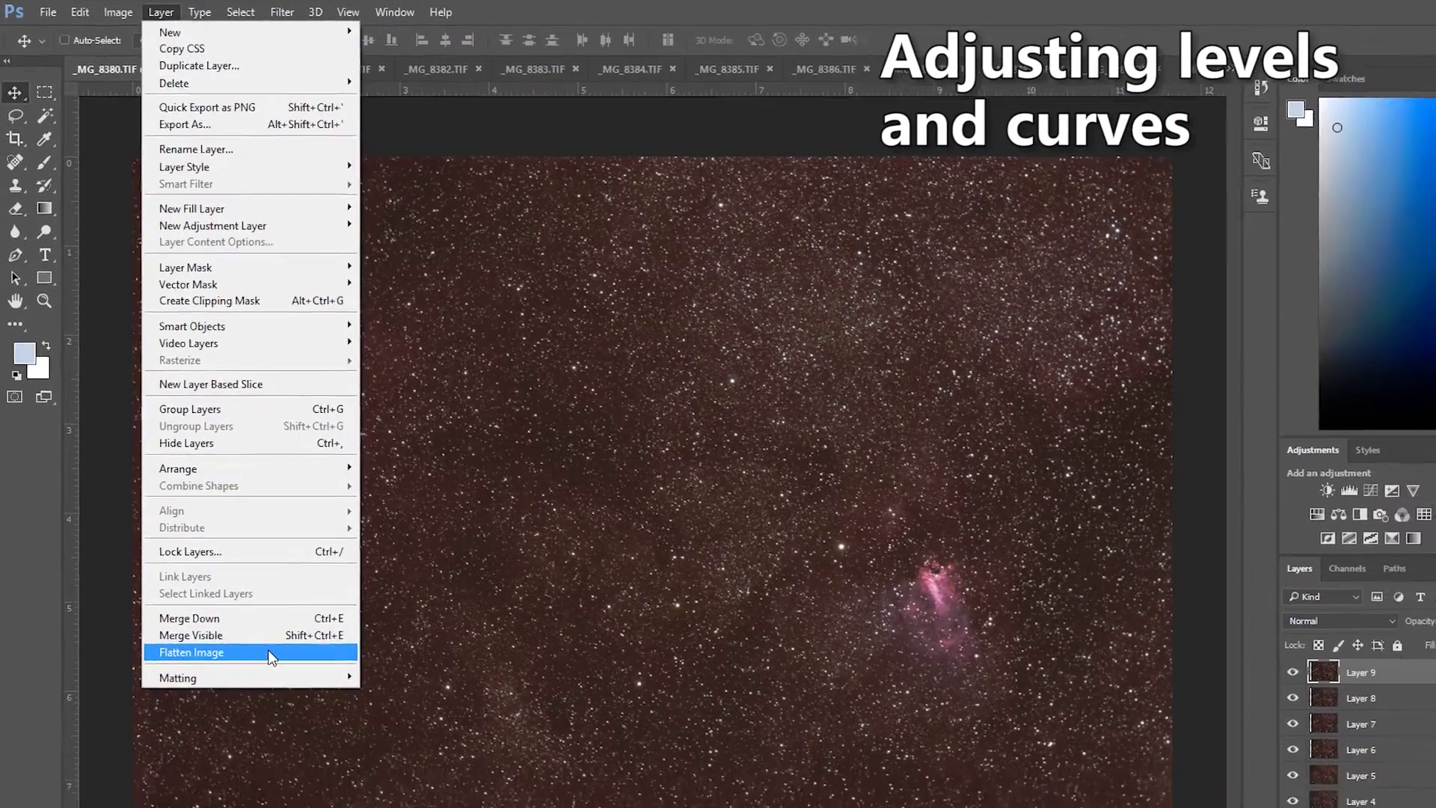
click(282, 686)
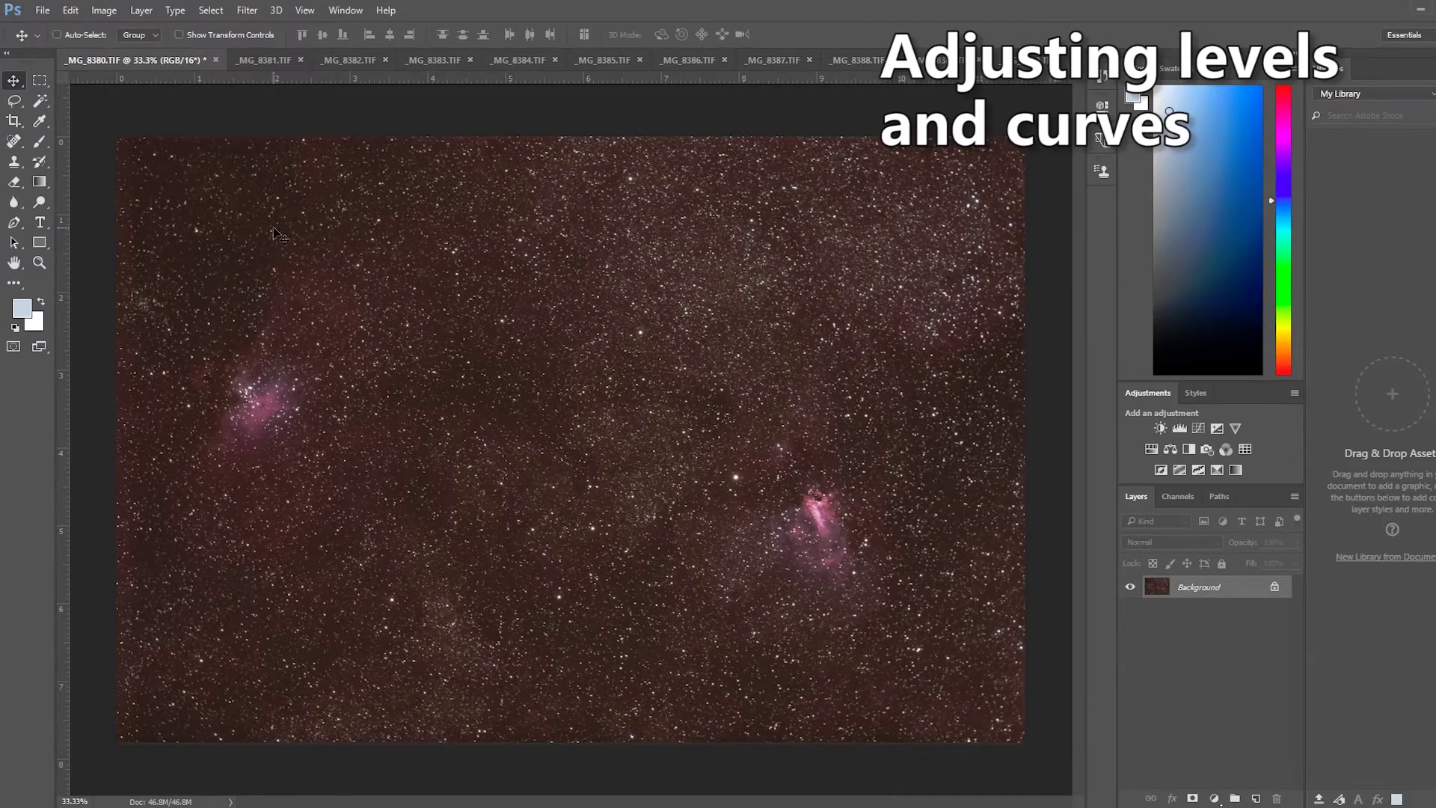
click(104, 11)
mouse_move(122, 48)
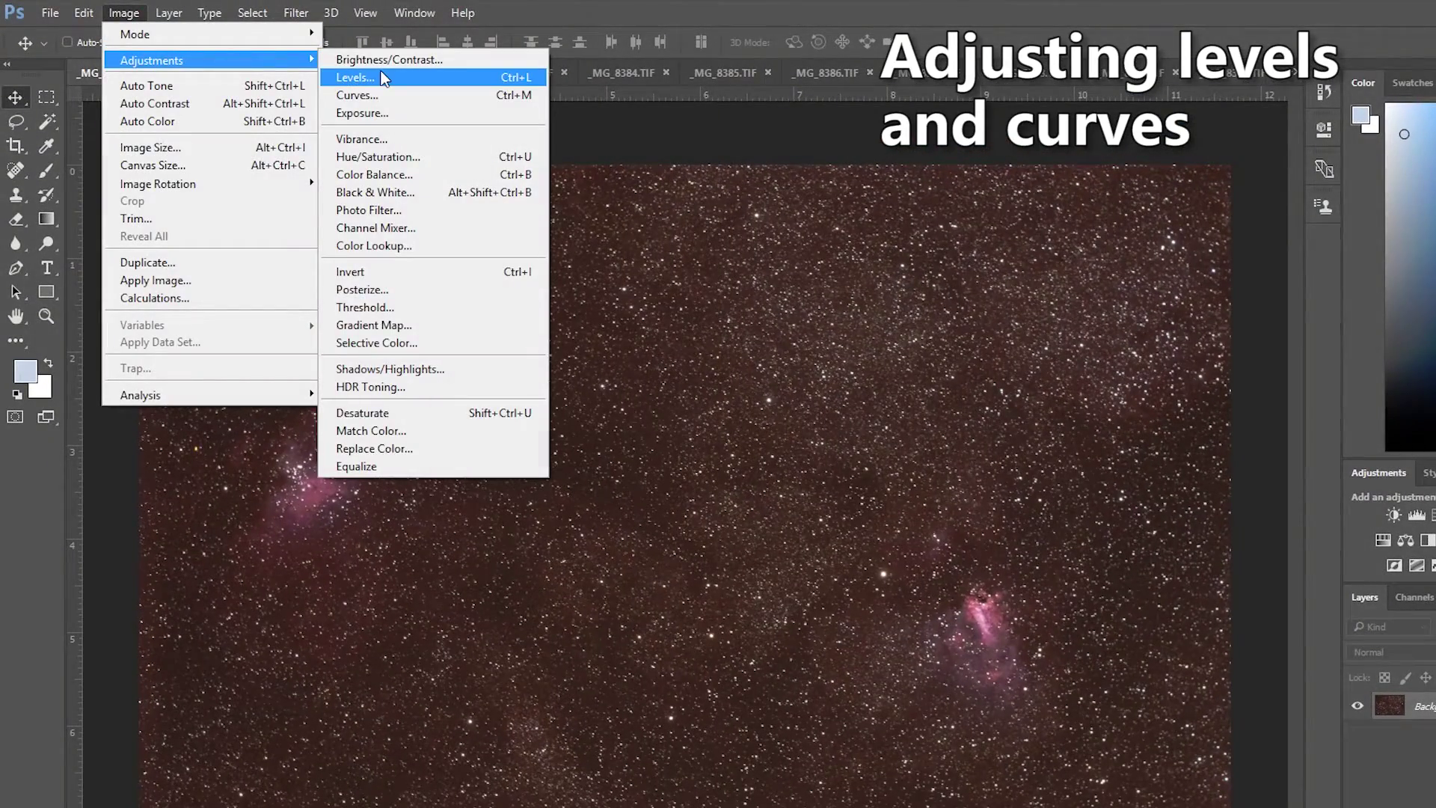
click(381, 72)
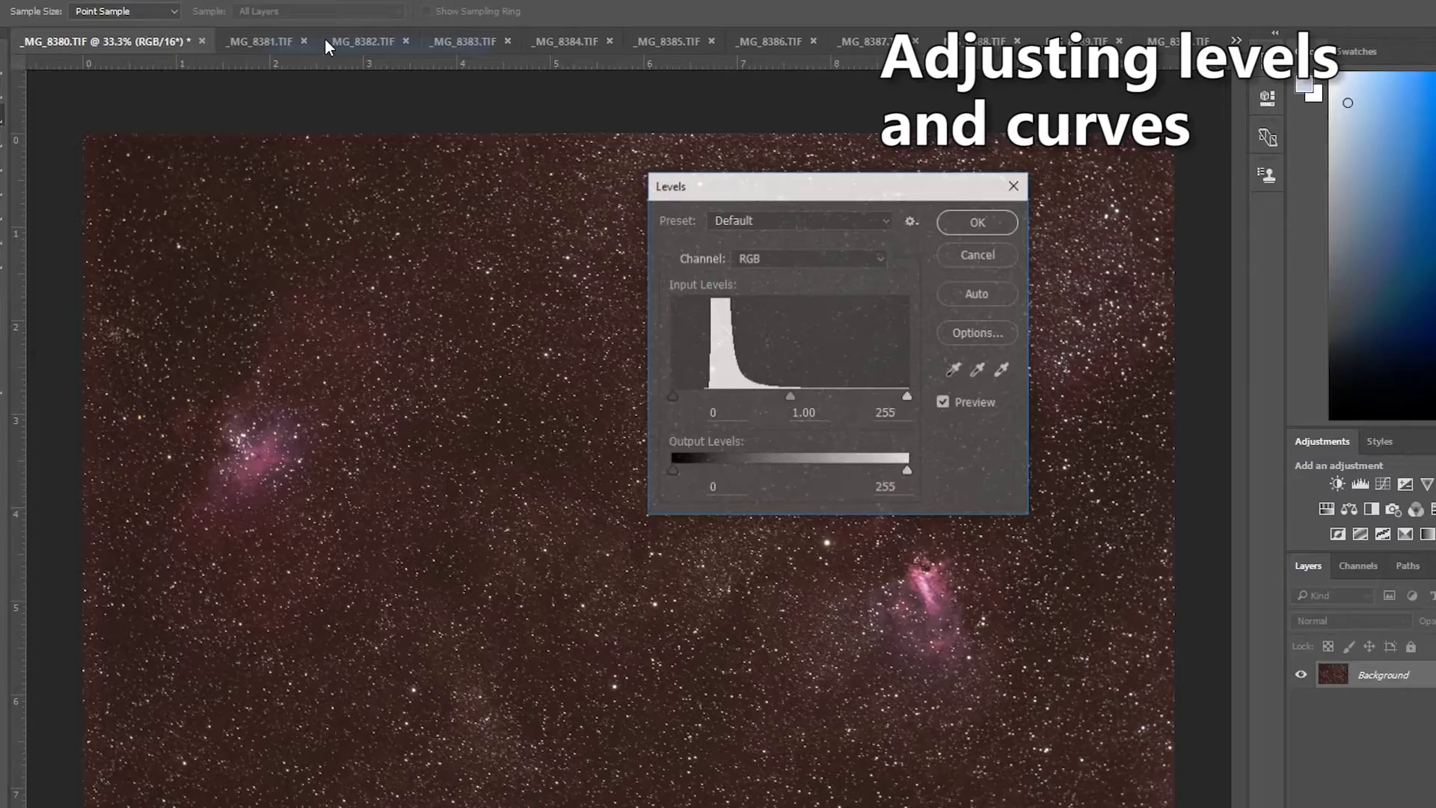
click(734, 214)
click(743, 246)
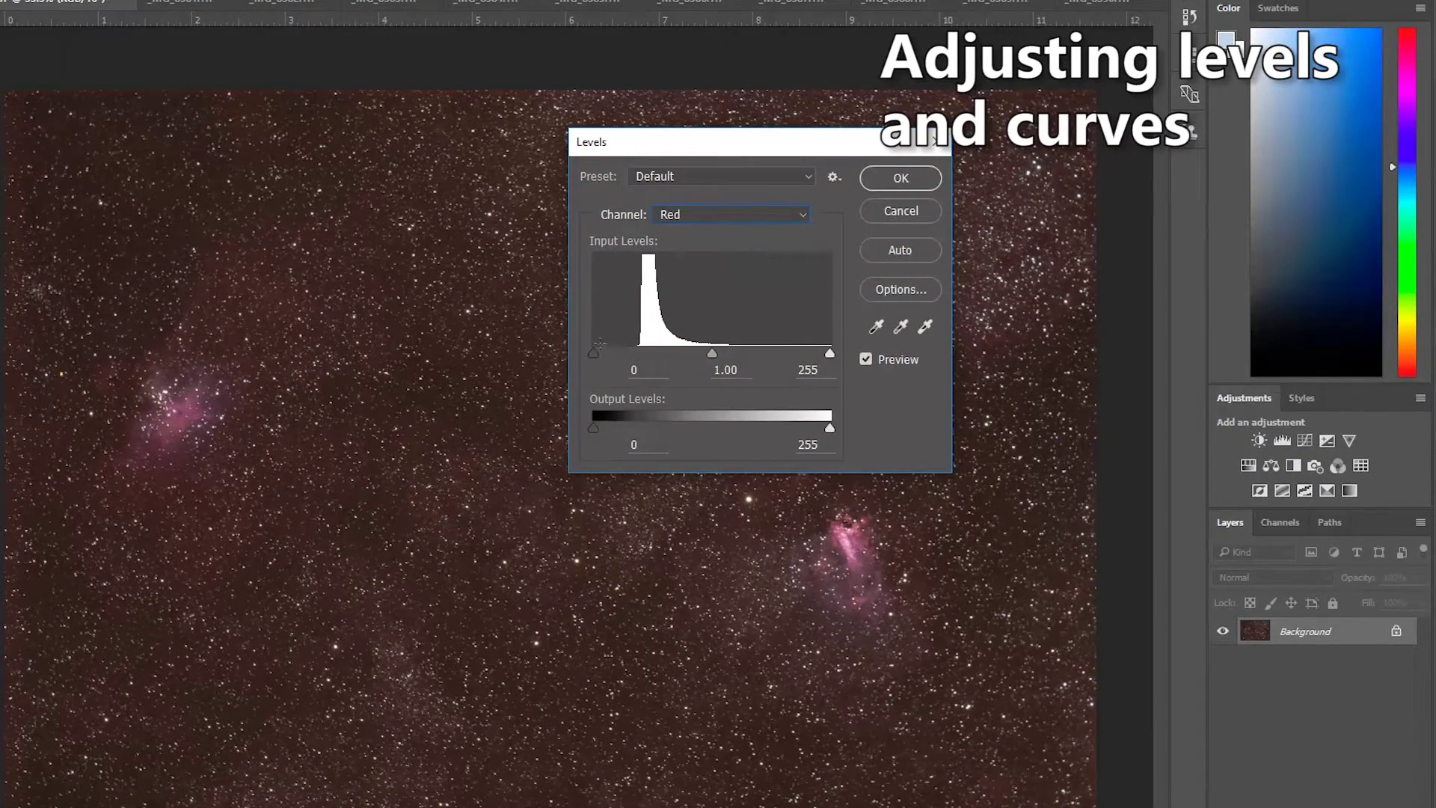
drag(595, 353, 636, 357)
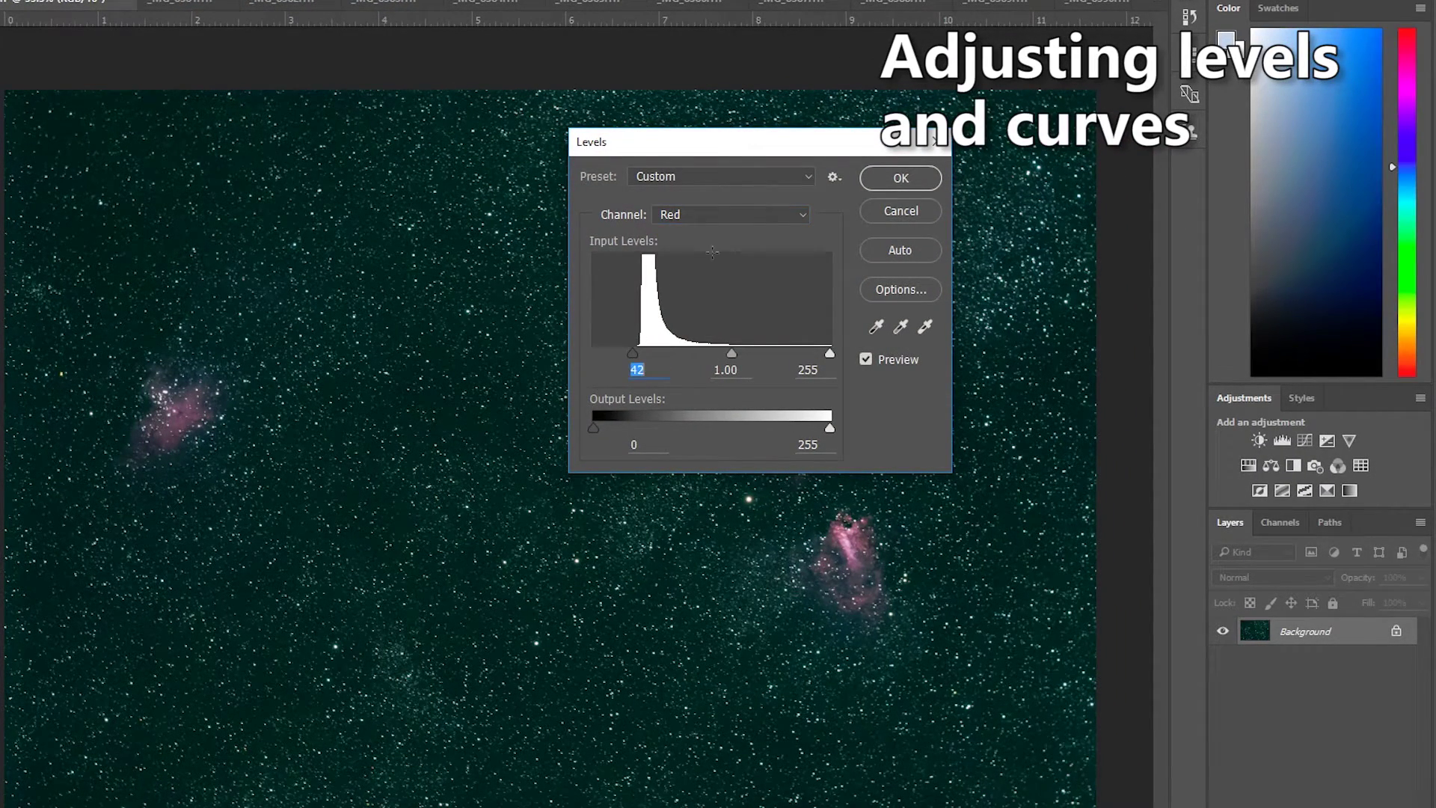
- Raise the Green black point to 33 and Blue to 31, then apply Levels
click(729, 214)
click(728, 258)
drag(593, 351, 625, 353)
click(712, 217)
click(702, 274)
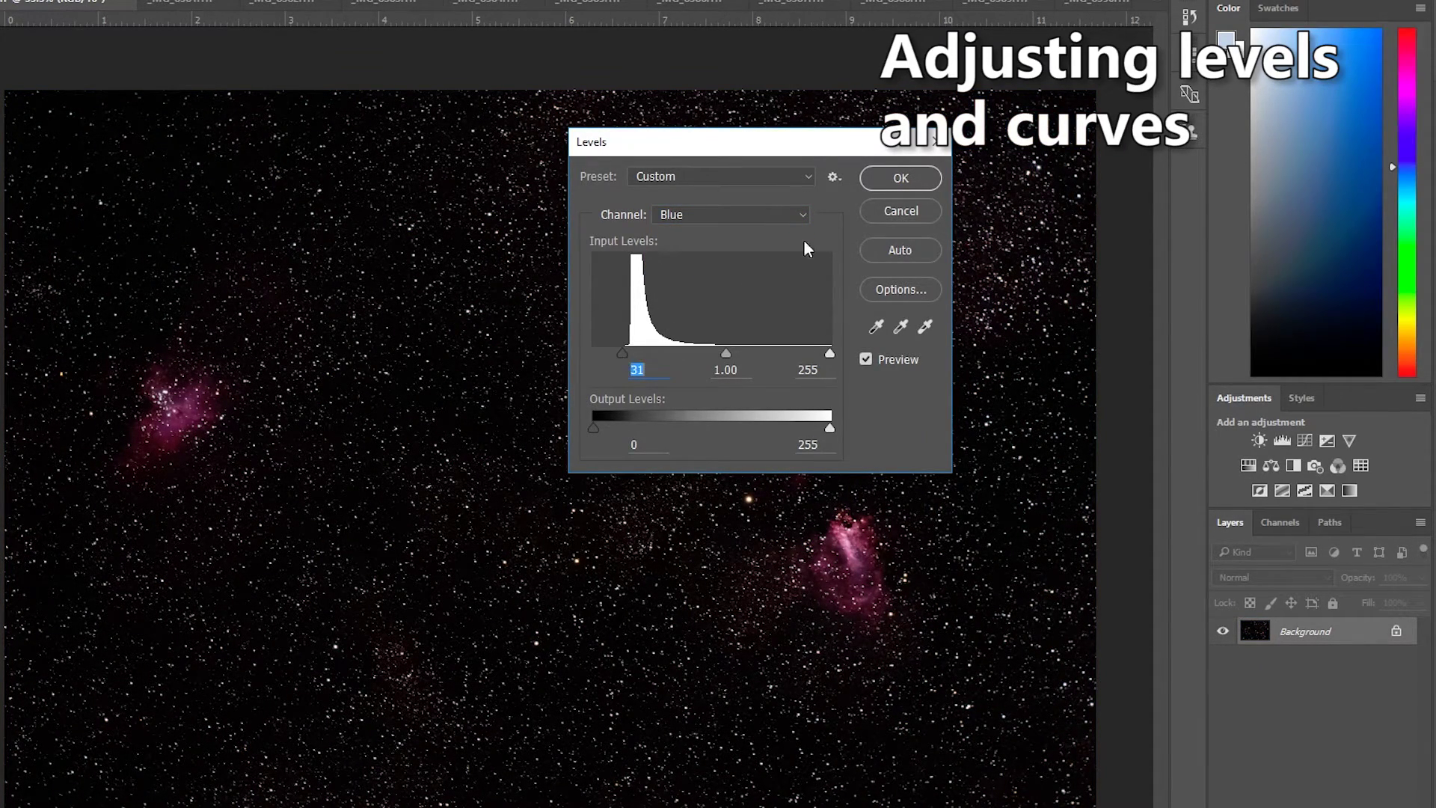
click(901, 178)
- Apply a Curves boost lifting input 54 to output 123, then zoom in to 100%
click(121, 13)
mouse_move(123, 54)
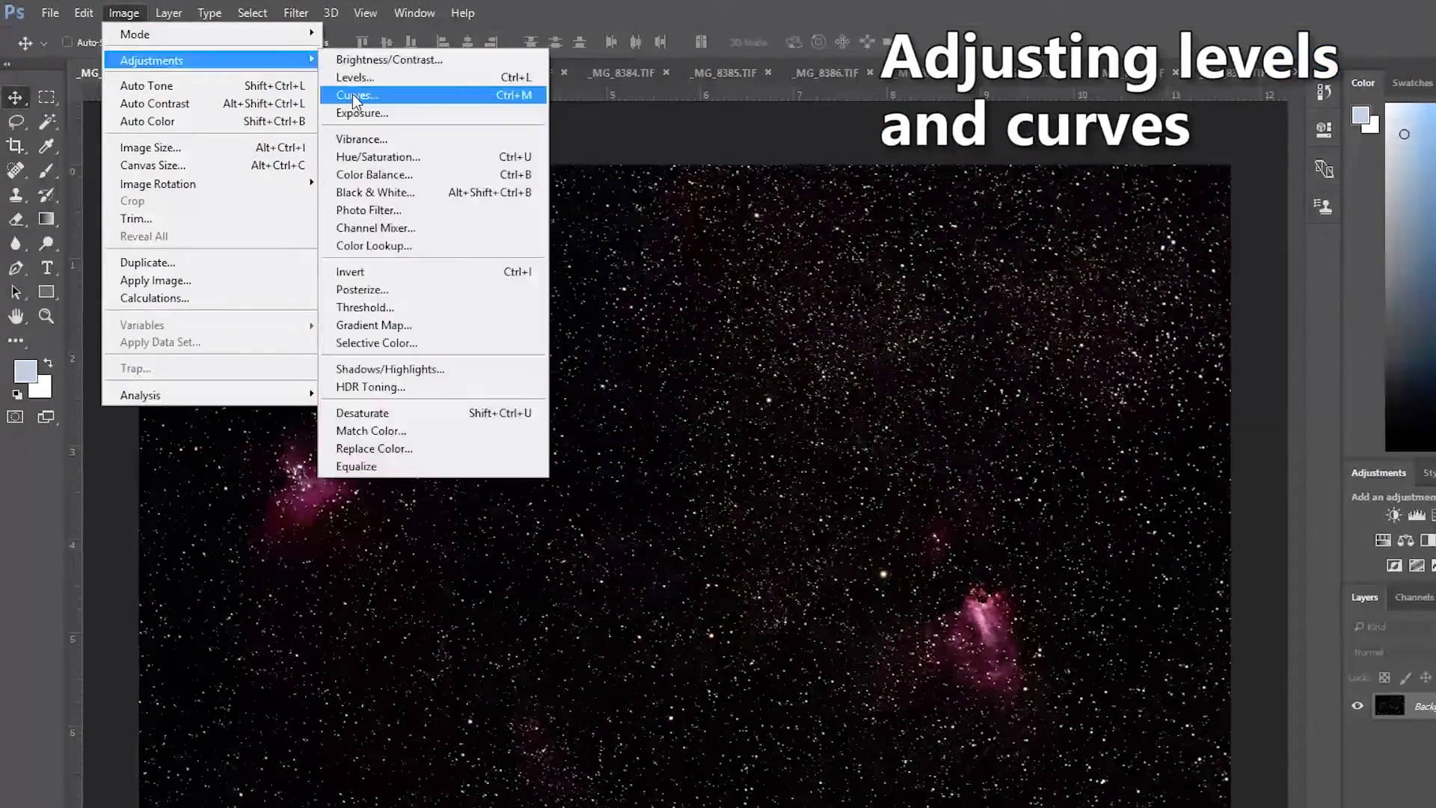
click(417, 93)
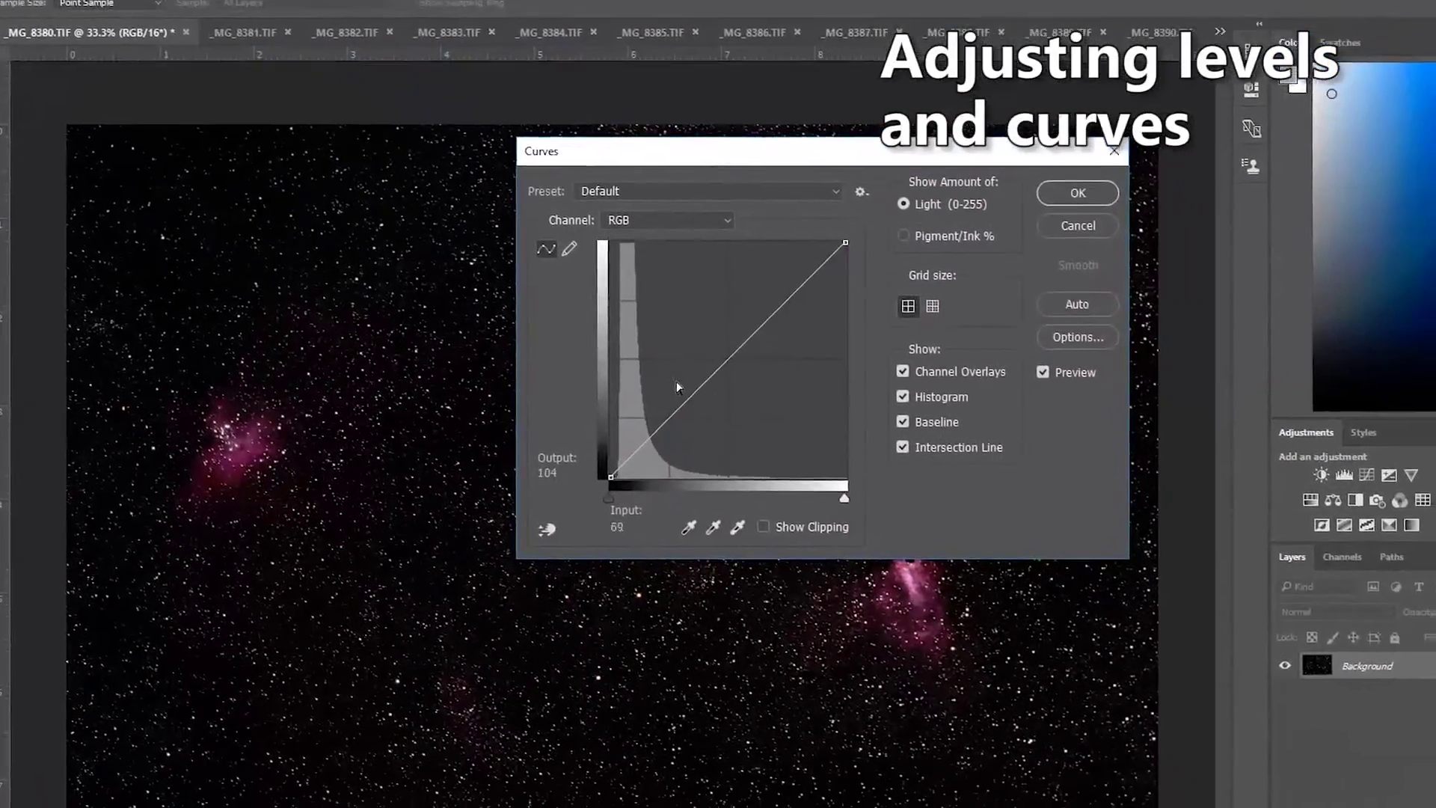
drag(678, 387, 661, 358)
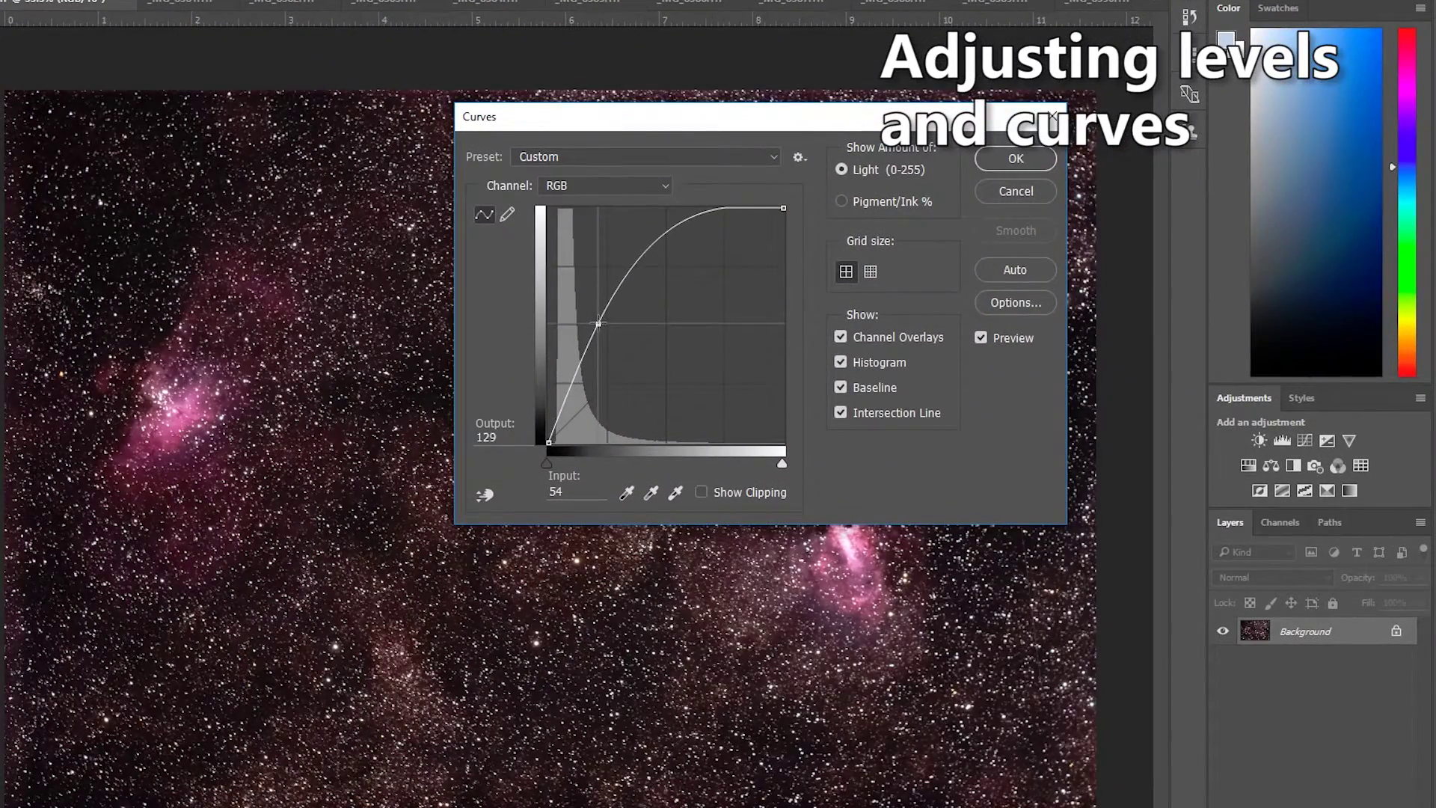
drag(598, 323, 663, 247)
click(1015, 158)
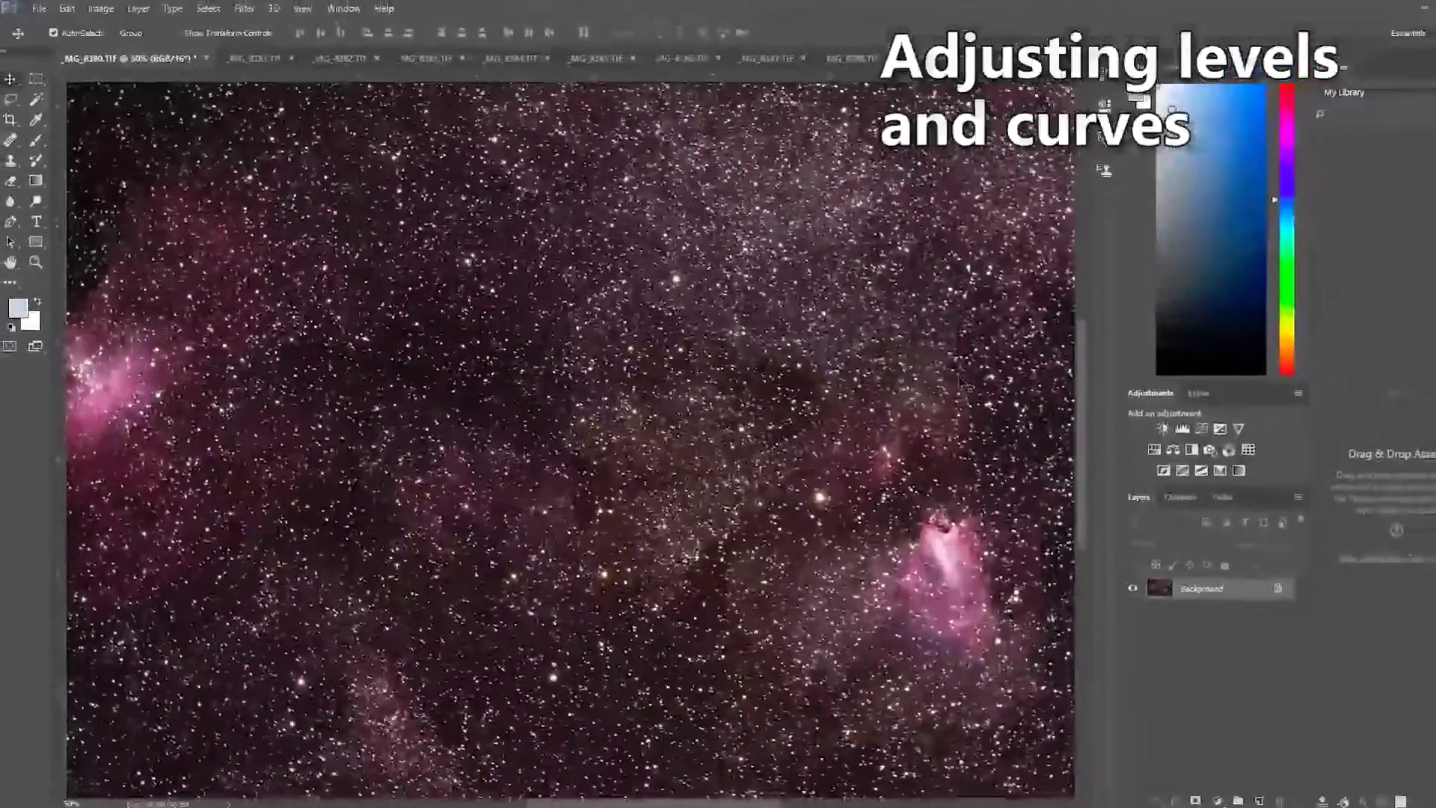
key(ctrl+plus)
key(ctrl+plus)
key(ctrl+plus)
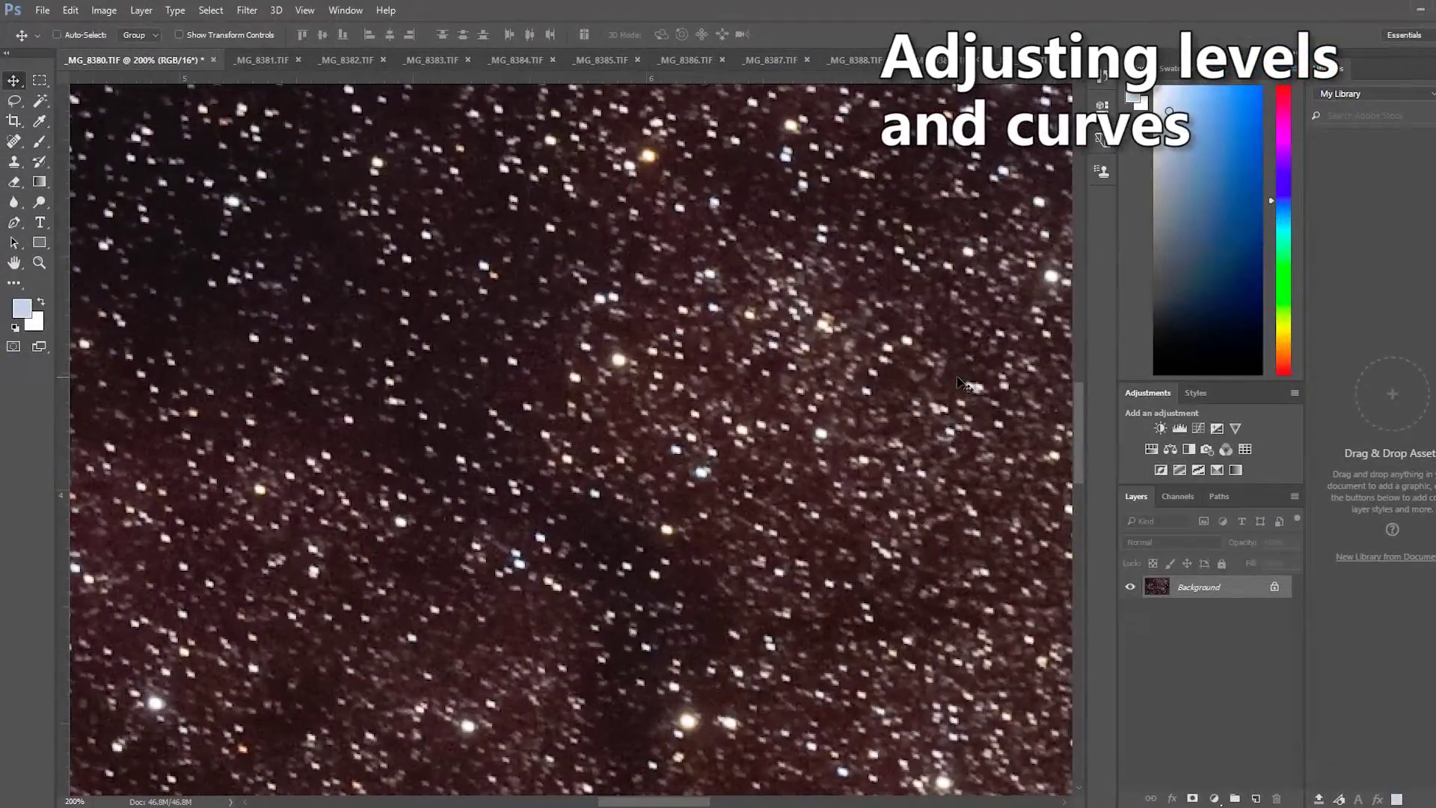
key(ctrl)
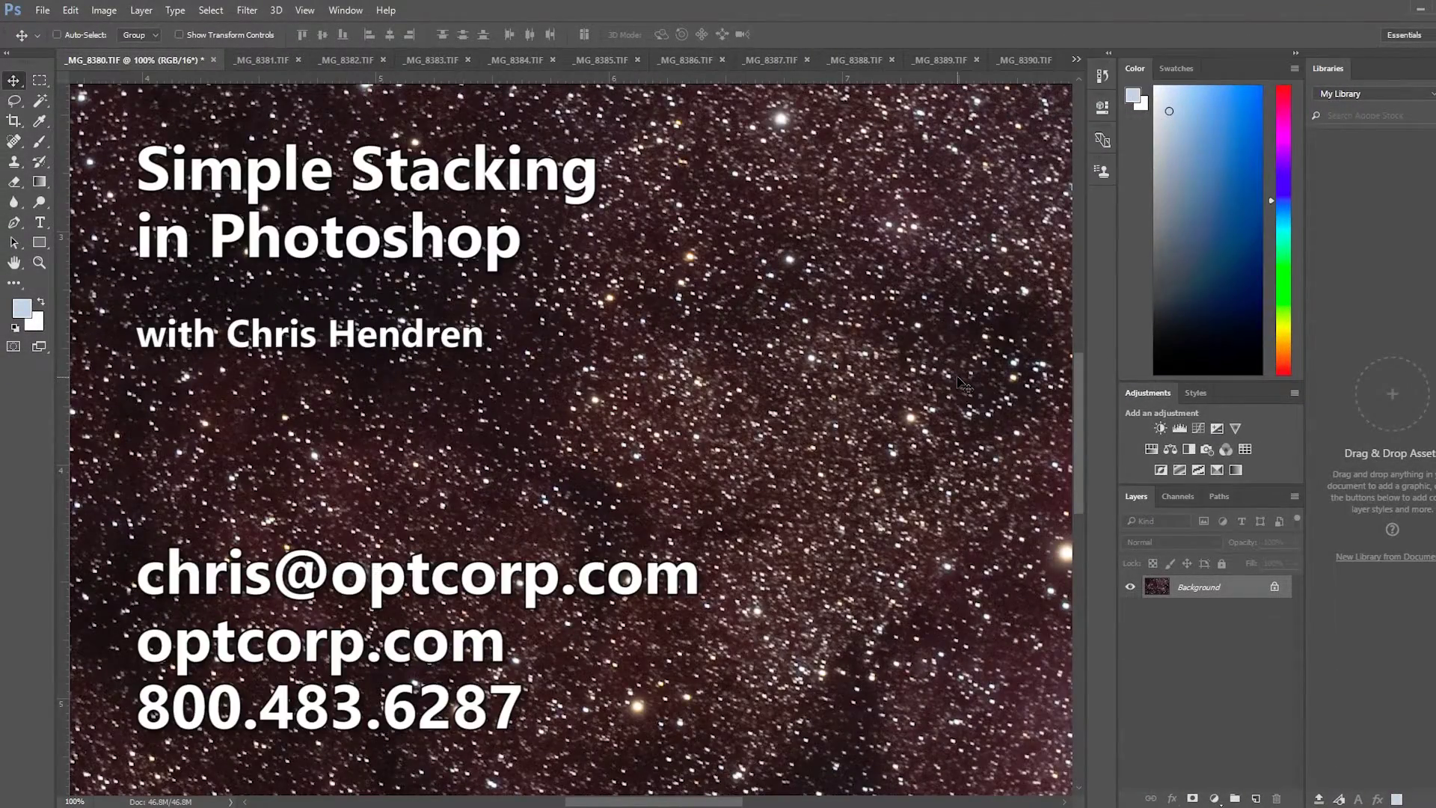
- Zoom out from 100% to 33.3% to view the whole processed star field
key(ctrl+minus)
key(ctrl+minus)
key(ctrl+minus)
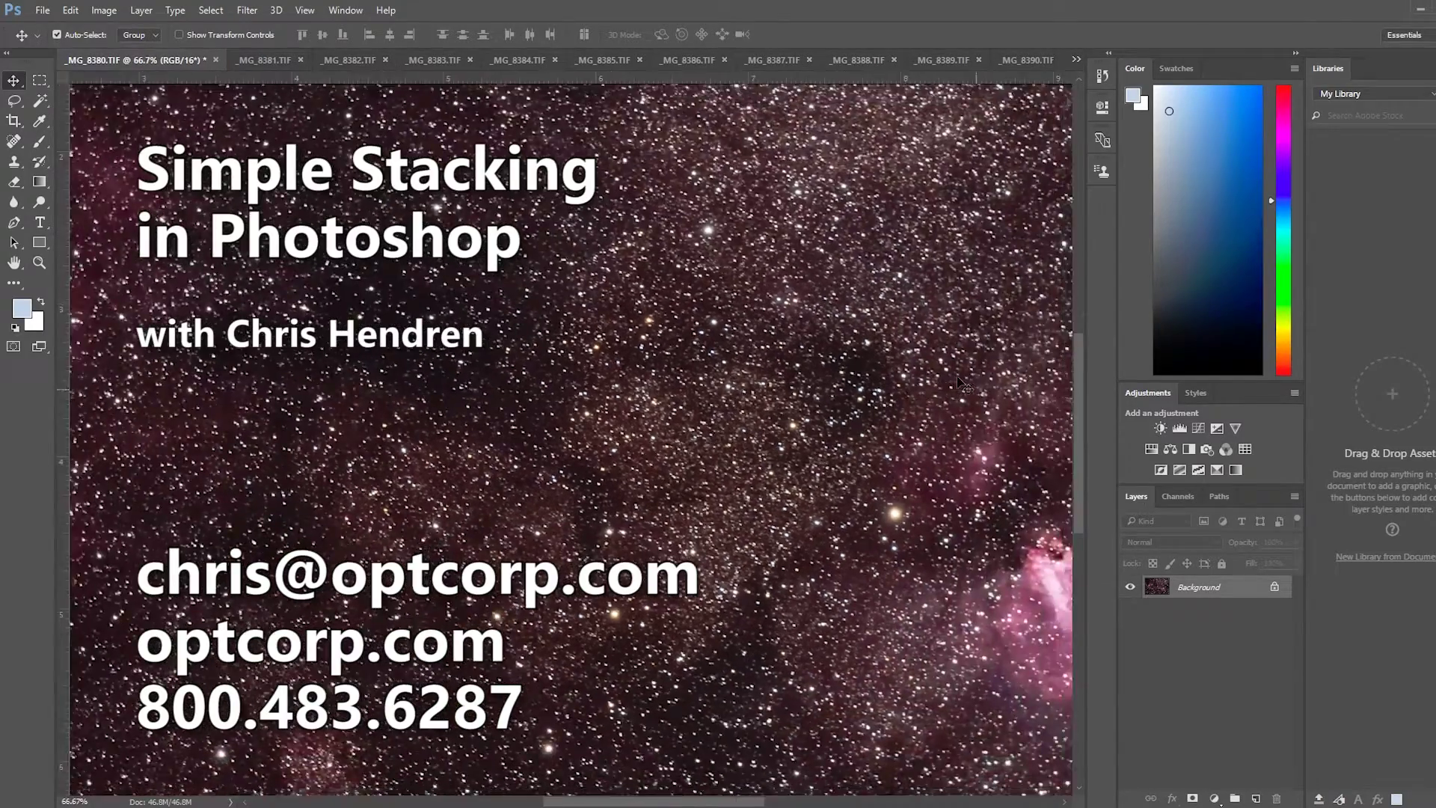